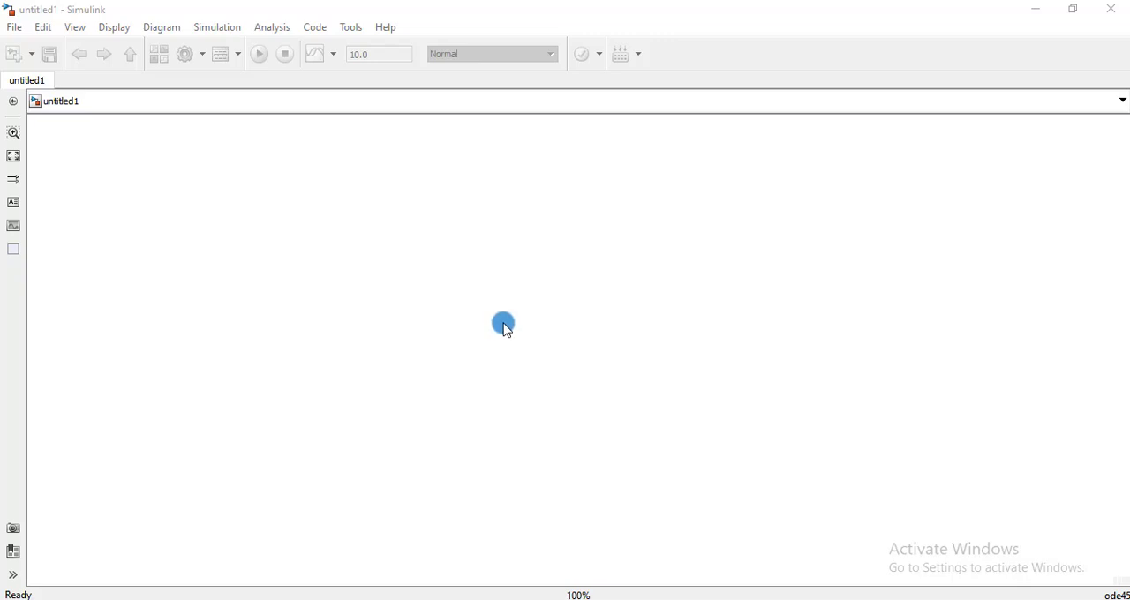
Add a Scope block from simulink/Sinks and place it in the upper right area of the model canvas.
double_click(493, 277)
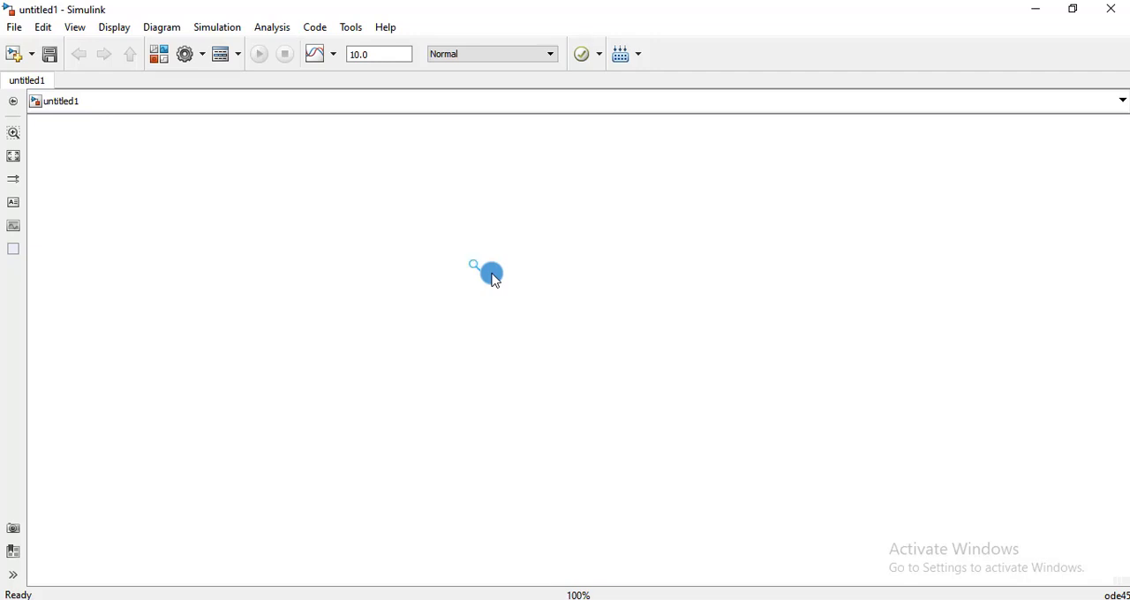
text(s)
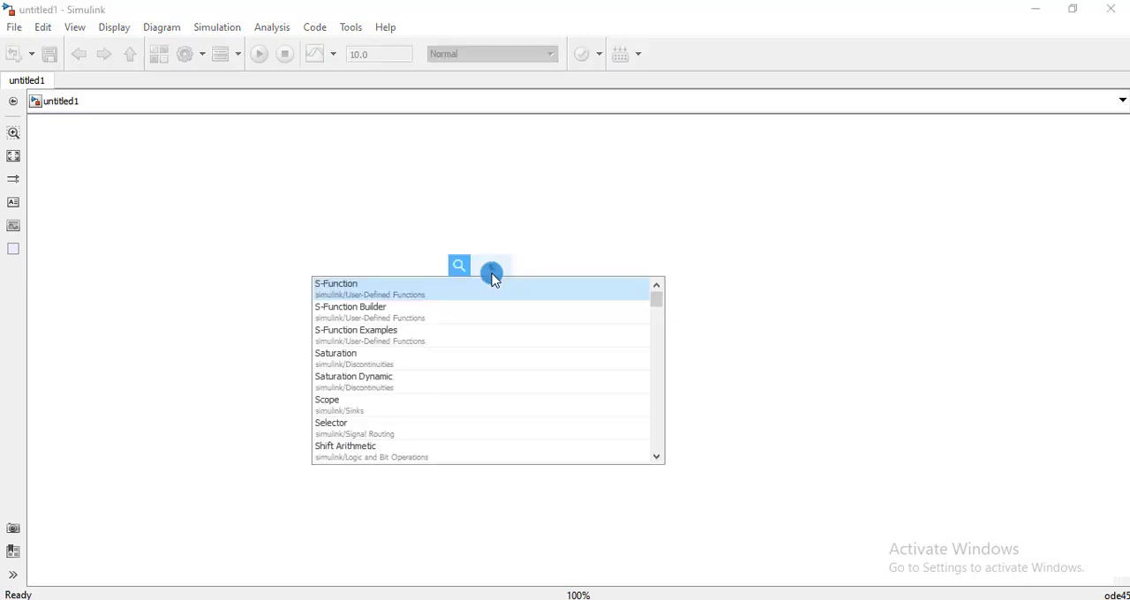
text(cope)
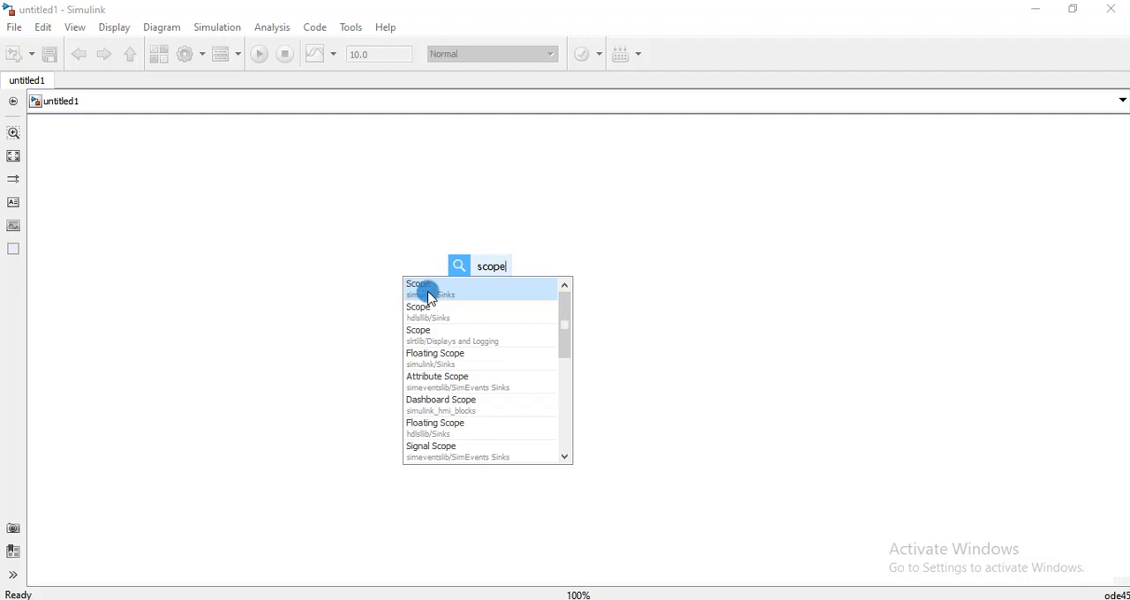
click(429, 294)
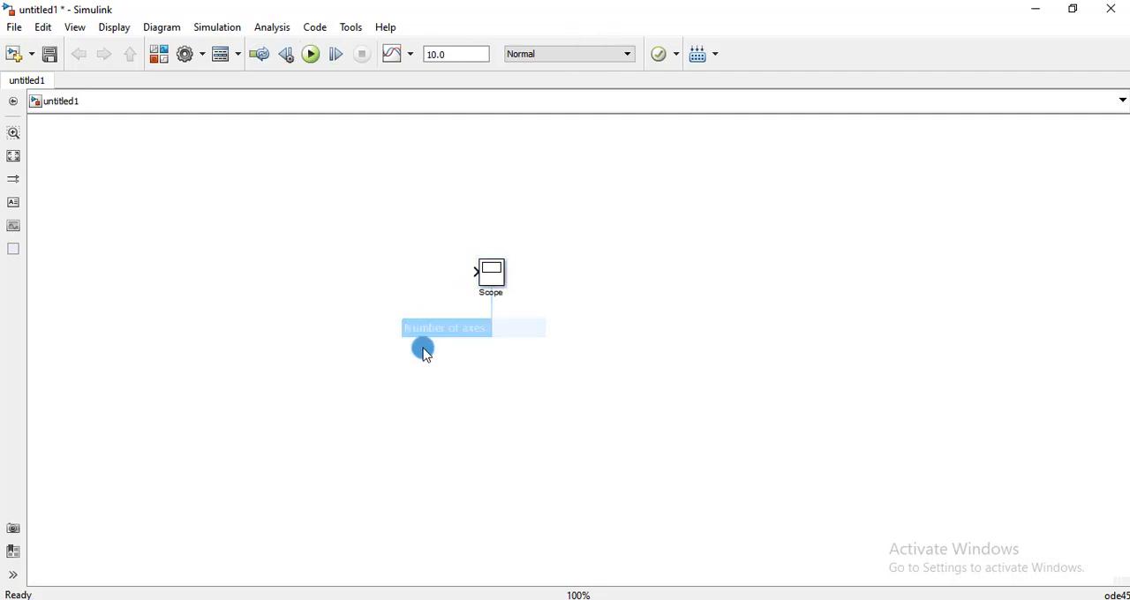
drag(489, 273, 826, 213)
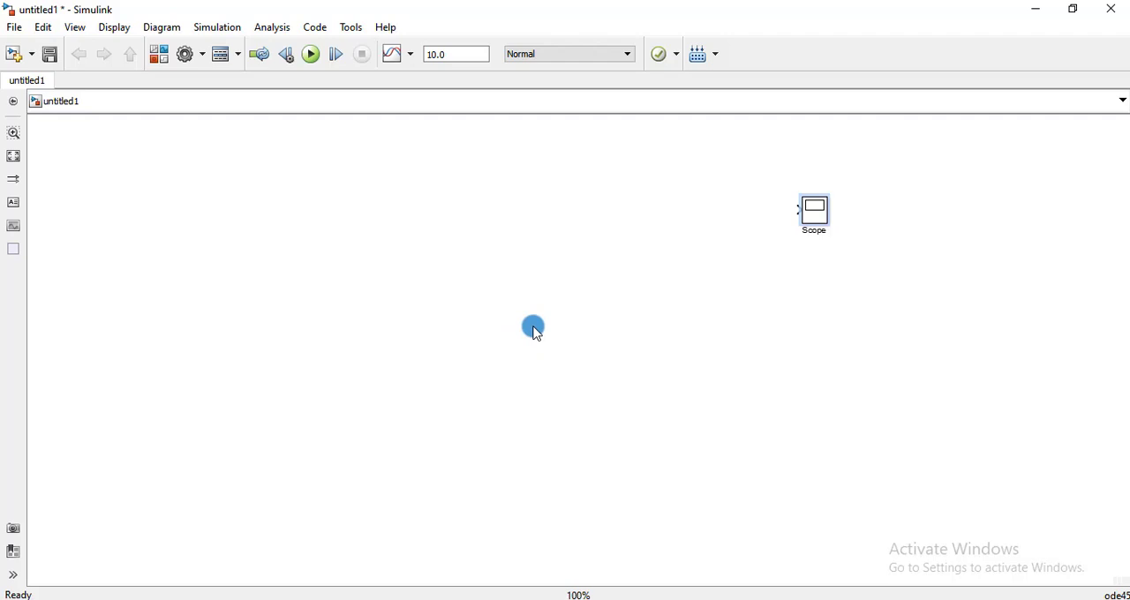
Add a DC Voltage Source from powerlib/Electrical Sources and place it in the left part of the model.
click(464, 318)
text(dc)
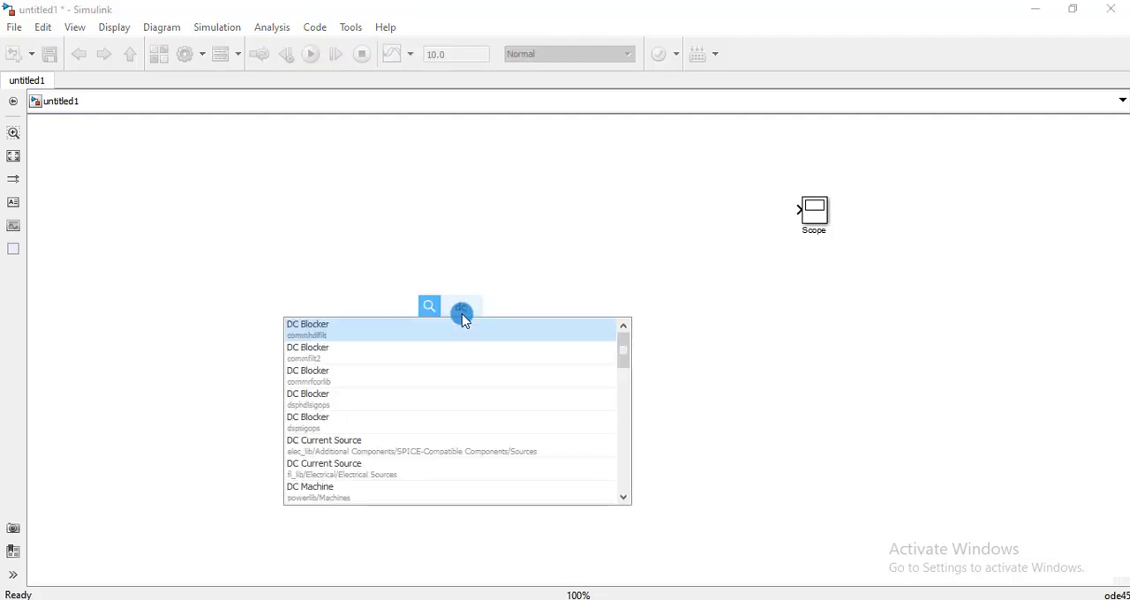
text( volta)
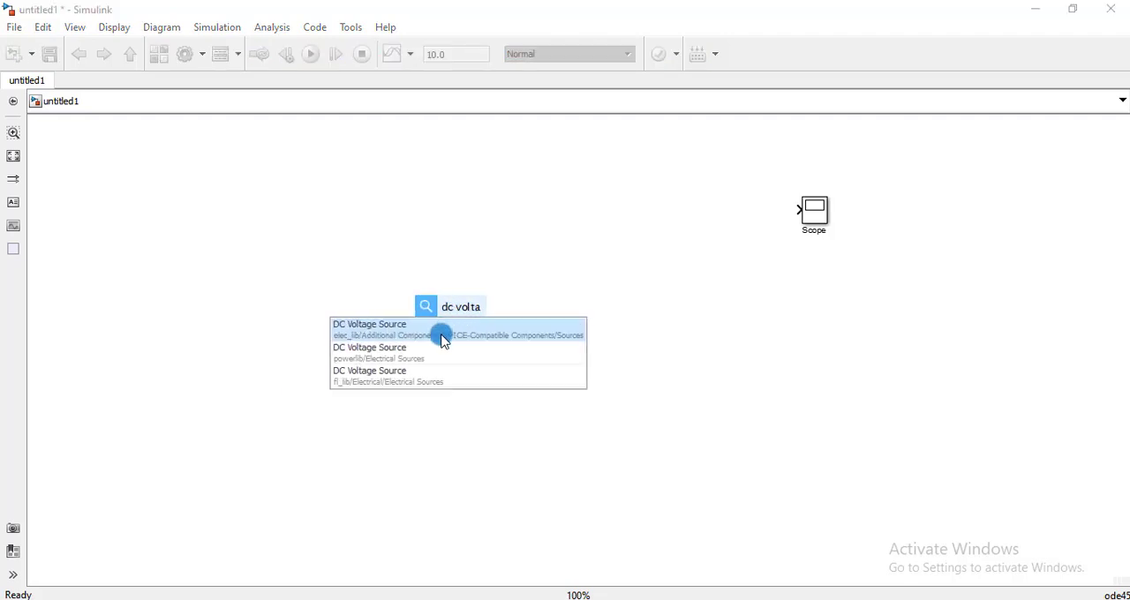
text(ge)
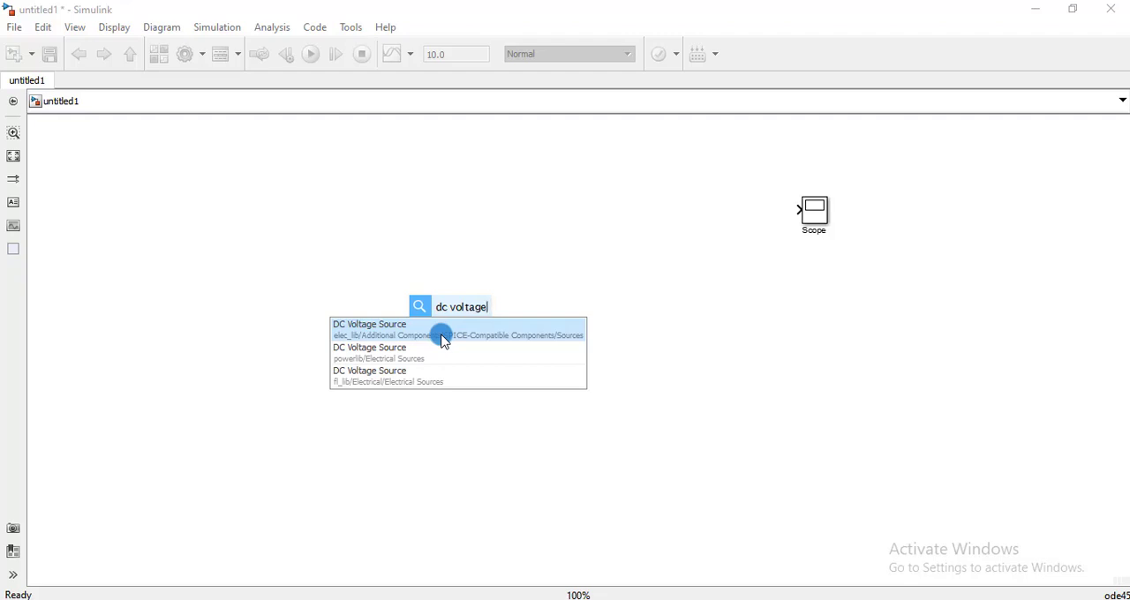
click(366, 358)
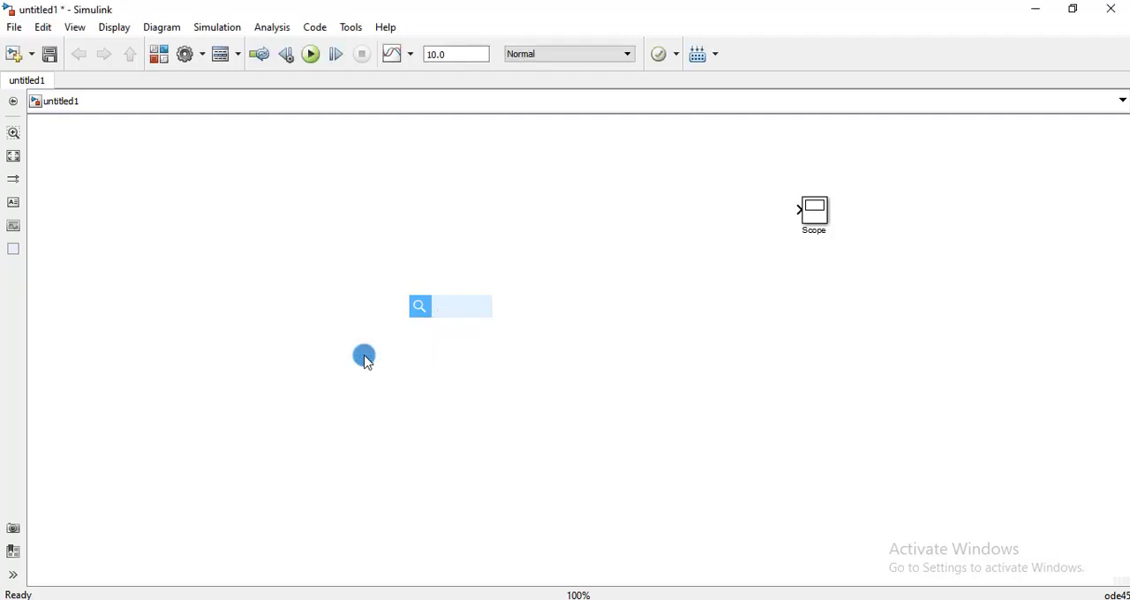
drag(462, 314, 273, 347)
click(295, 414)
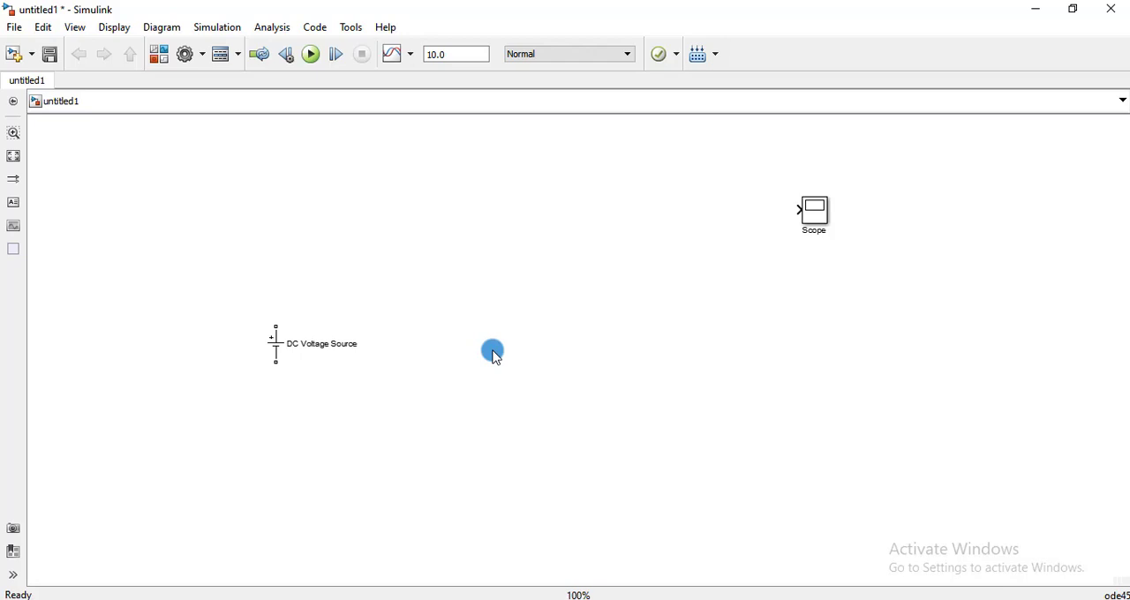
Add a powerlib Current Measurement block and place it above and slightly right of the DC voltage source.
double_click(527, 283)
text(cu)
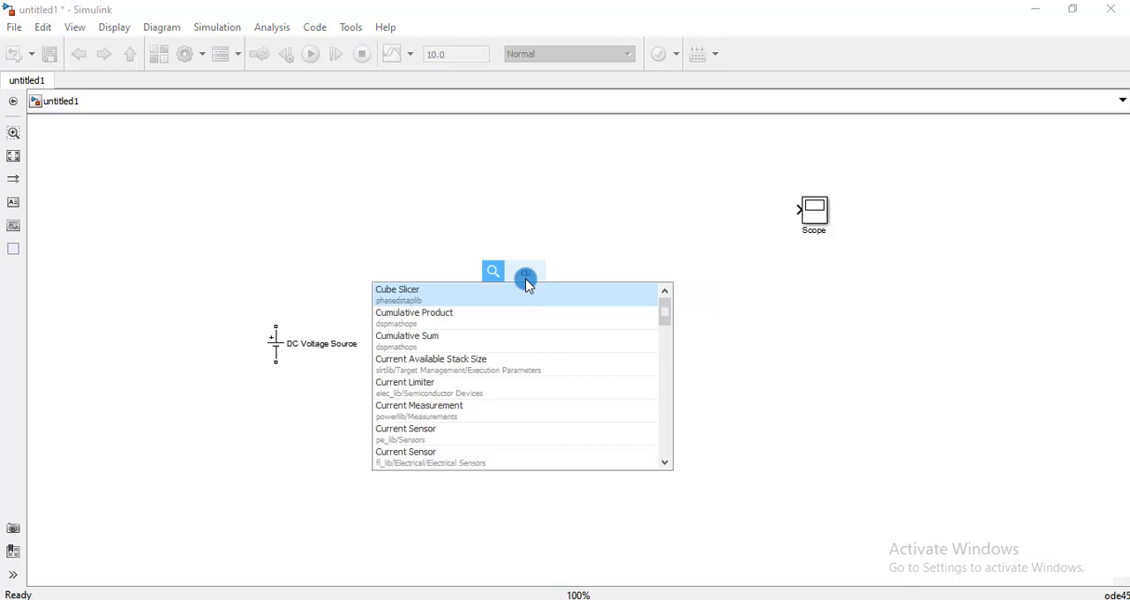
text(rrent)
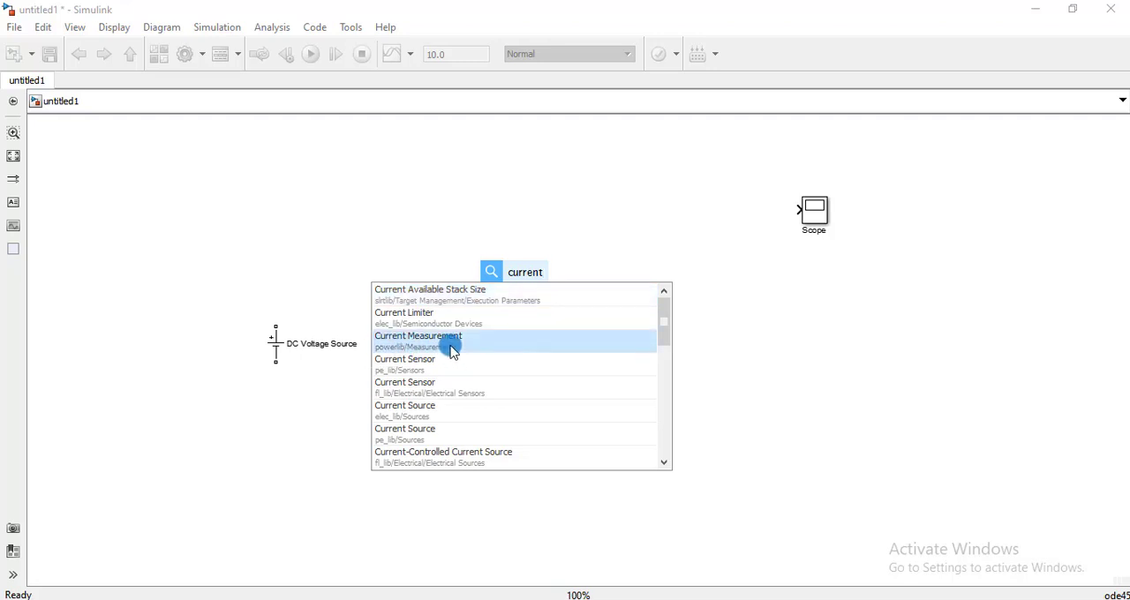
click(446, 344)
drag(521, 277, 370, 215)
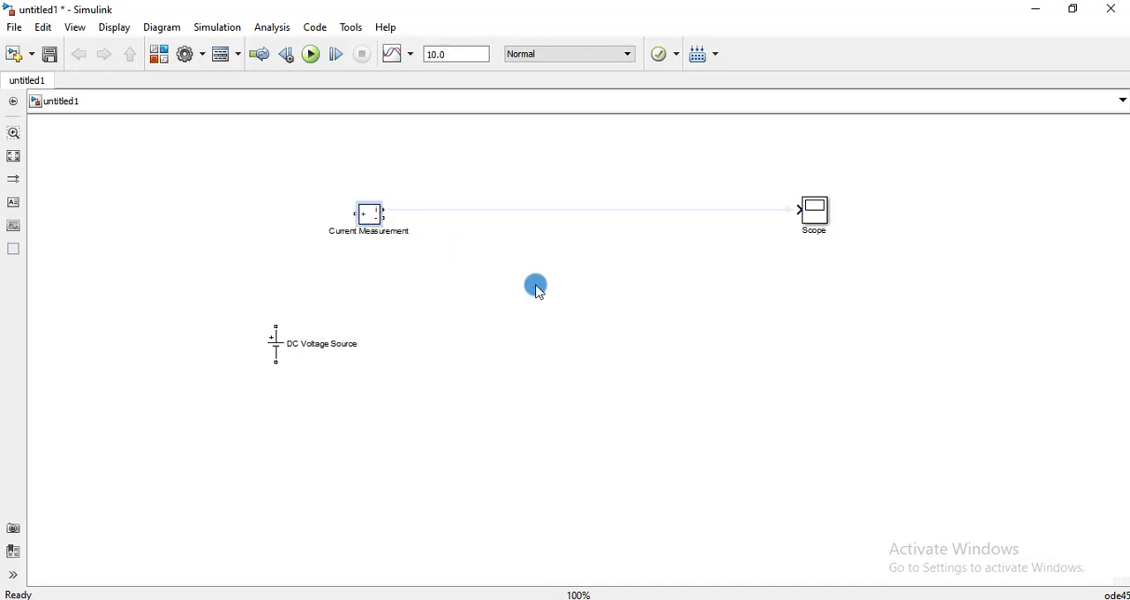
click(519, 315)
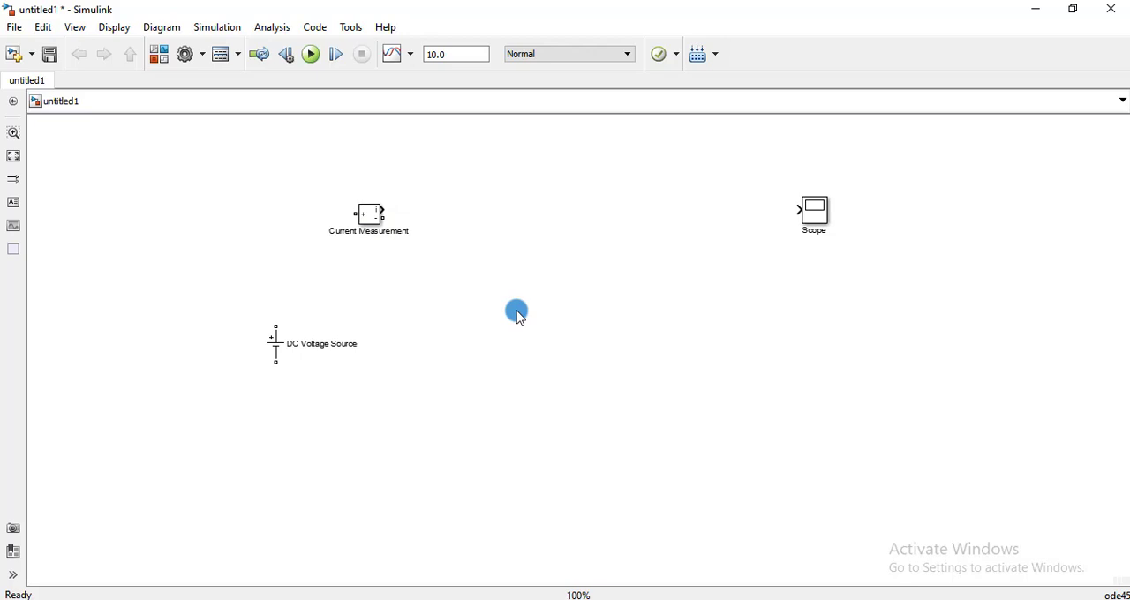
Add a powerlib Voltage Measurement block and place it between the Current Measurement block and the Scope.
double_click(519, 315)
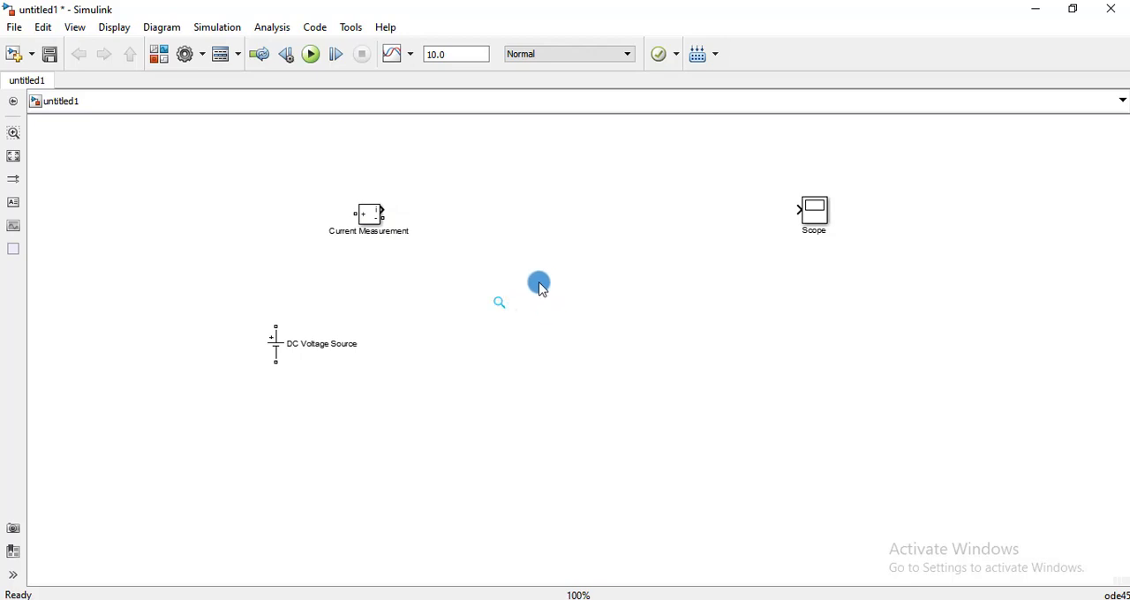
text(v)
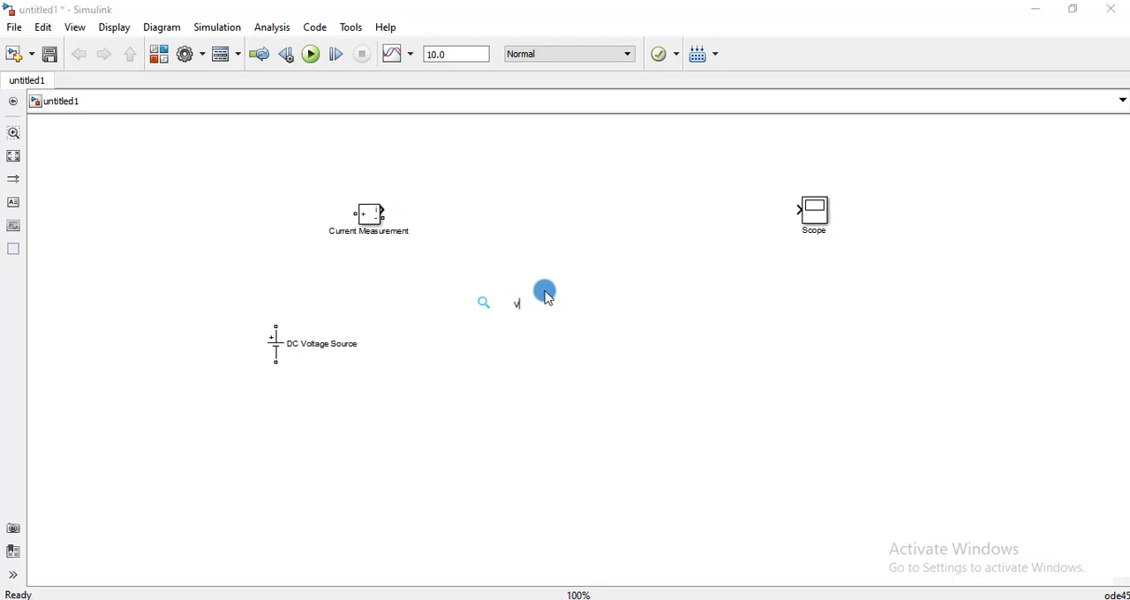
text(oltage)
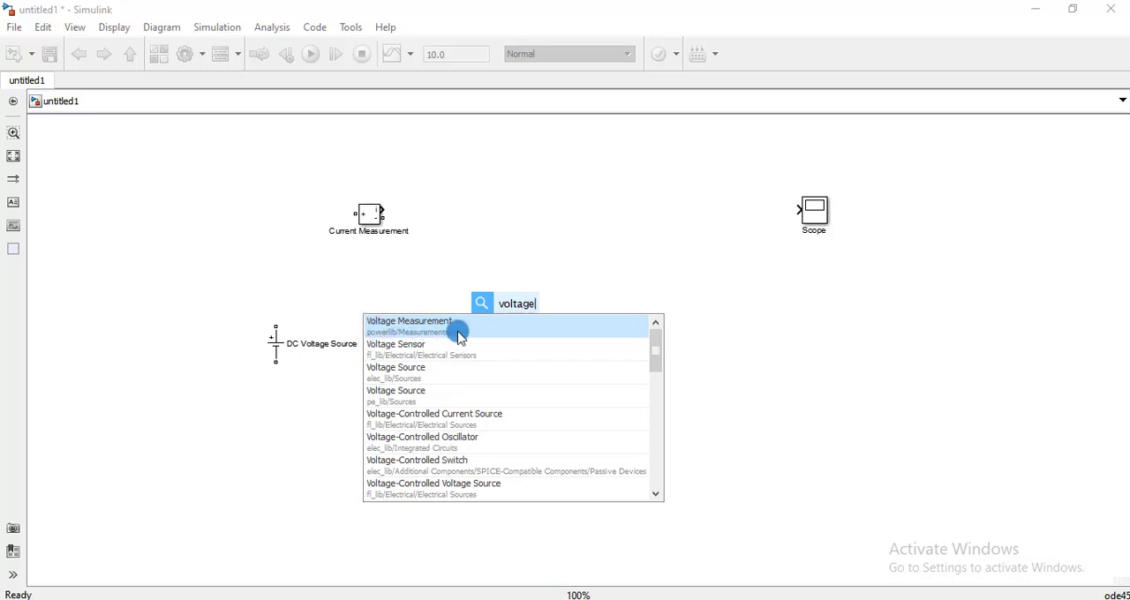
click(444, 325)
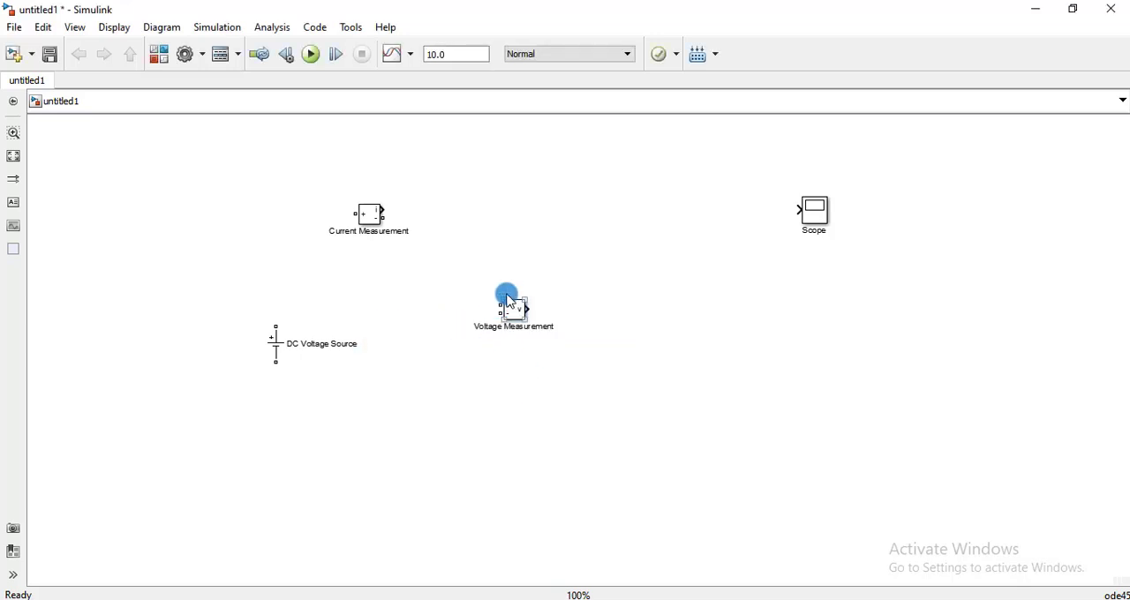
drag(513, 305, 518, 202)
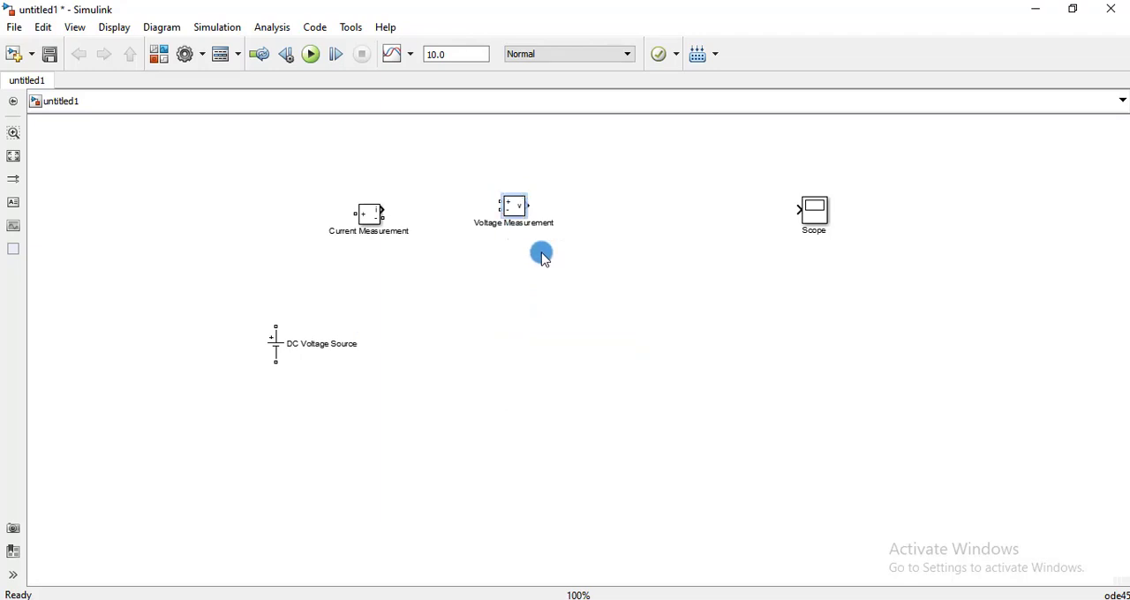
Add a Series RLC Branch block from powerlib/Elements below the Voltage Measurement block.
click(510, 324)
double_click(511, 325)
text(seri)
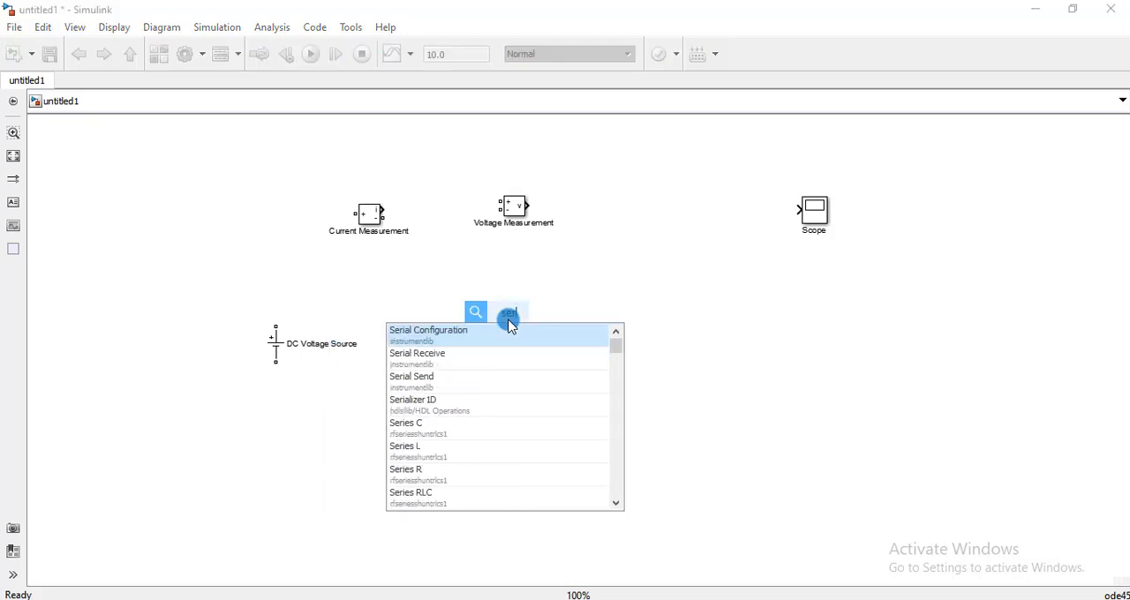
text(es)
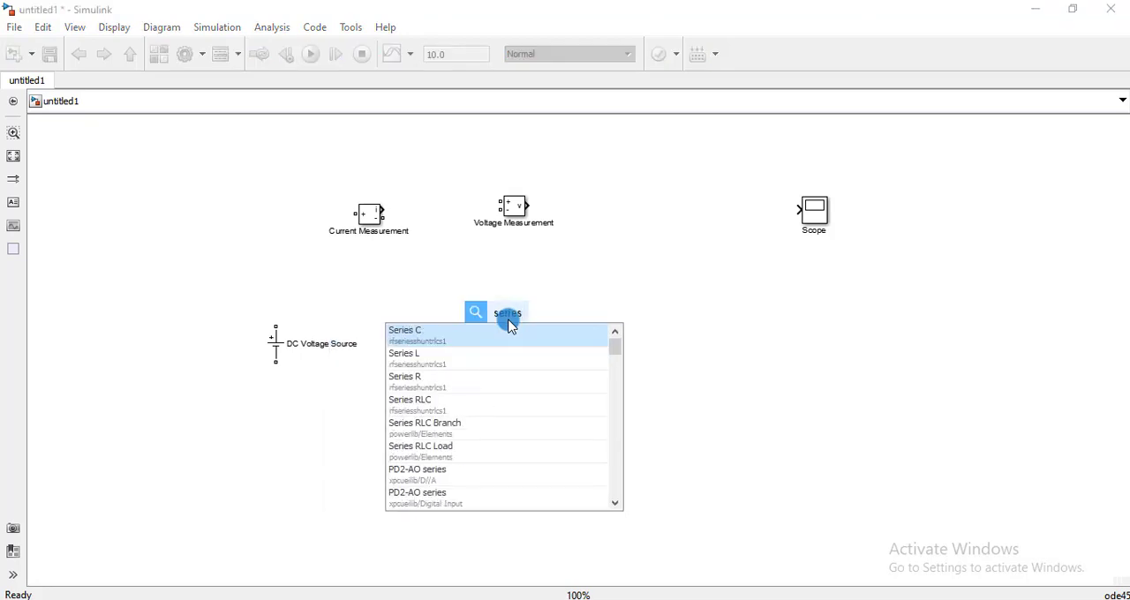
text( rlc)
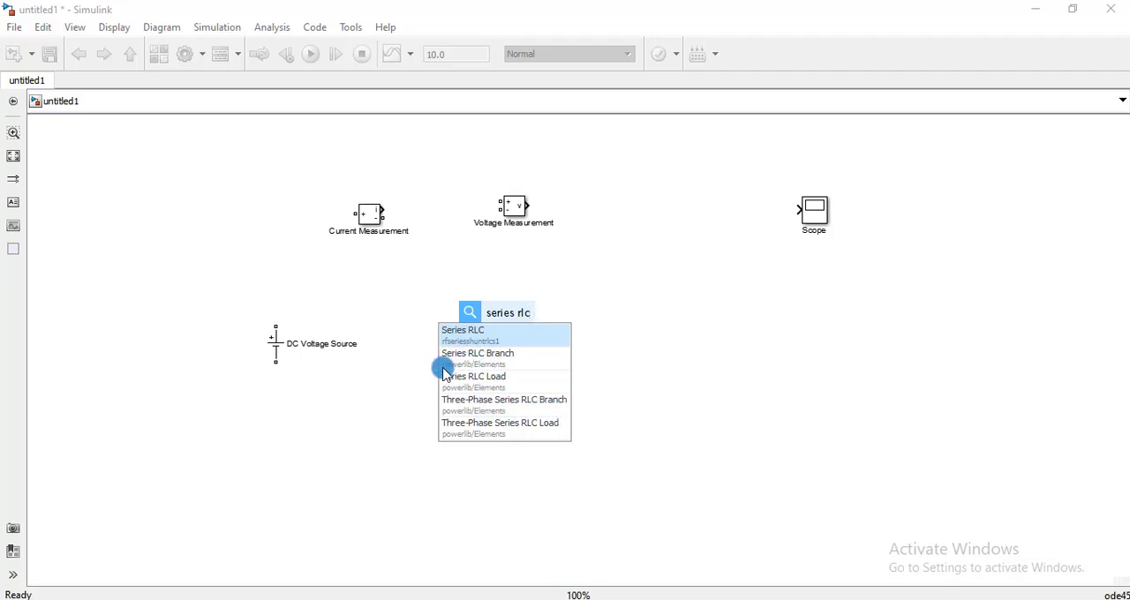
click(477, 360)
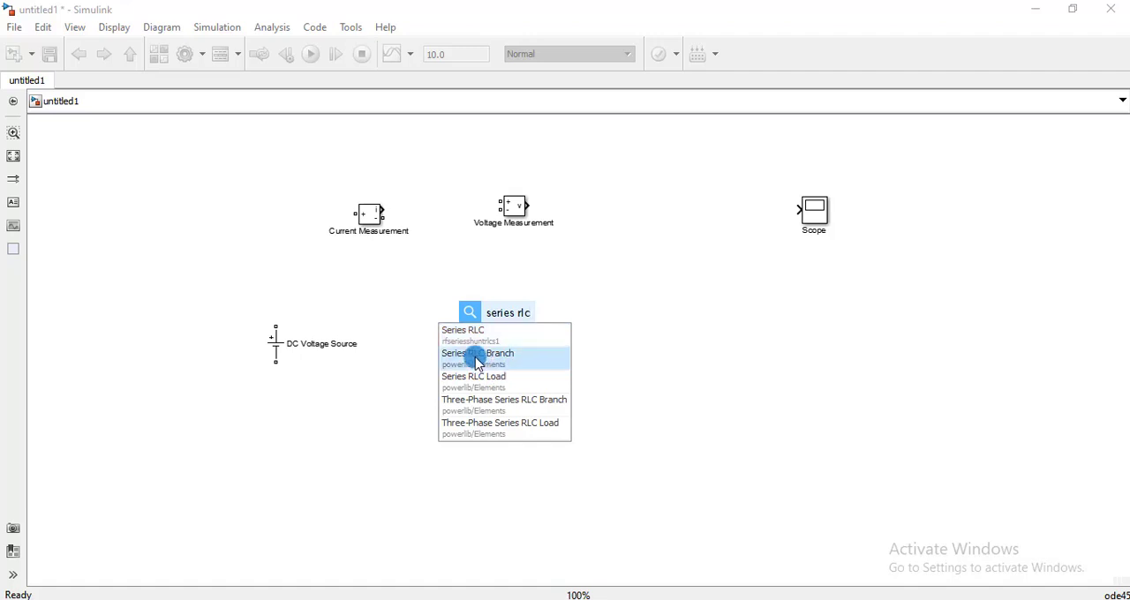
click(491, 321)
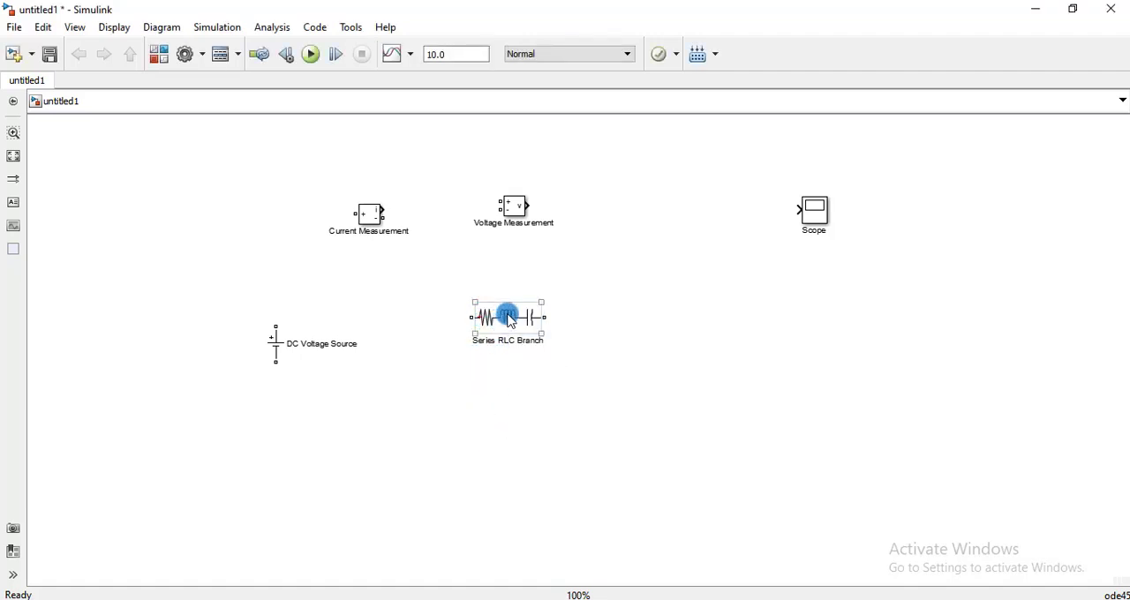
Set the Series RLC Branch to branch type R with a resistance of 1100 ohms.
double_click(510, 320)
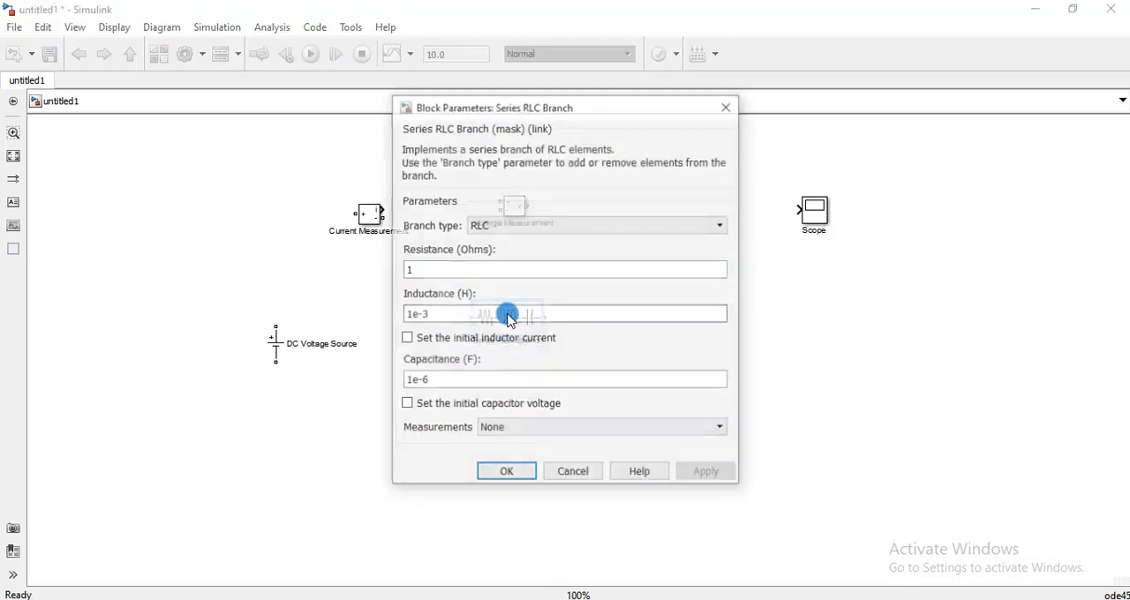
click(511, 225)
click(506, 254)
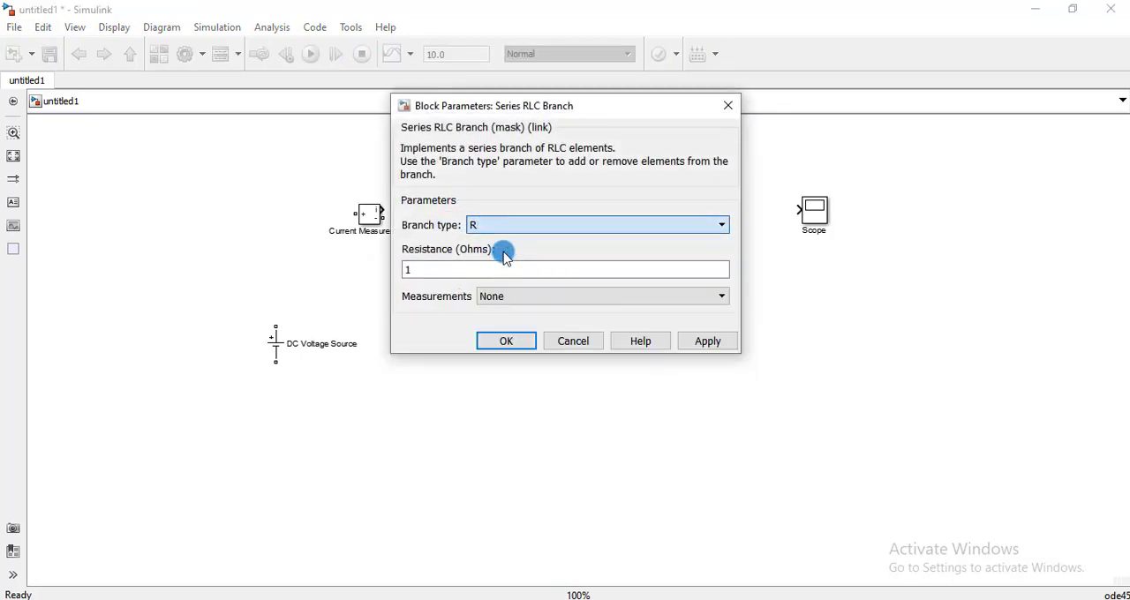
double_click(432, 265)
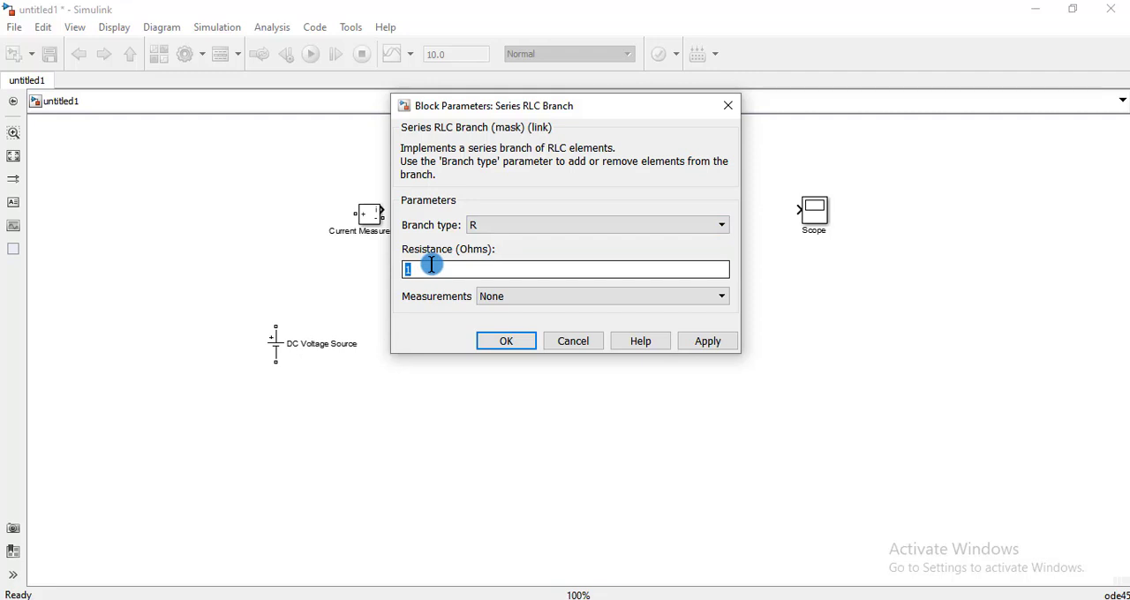
text(100)
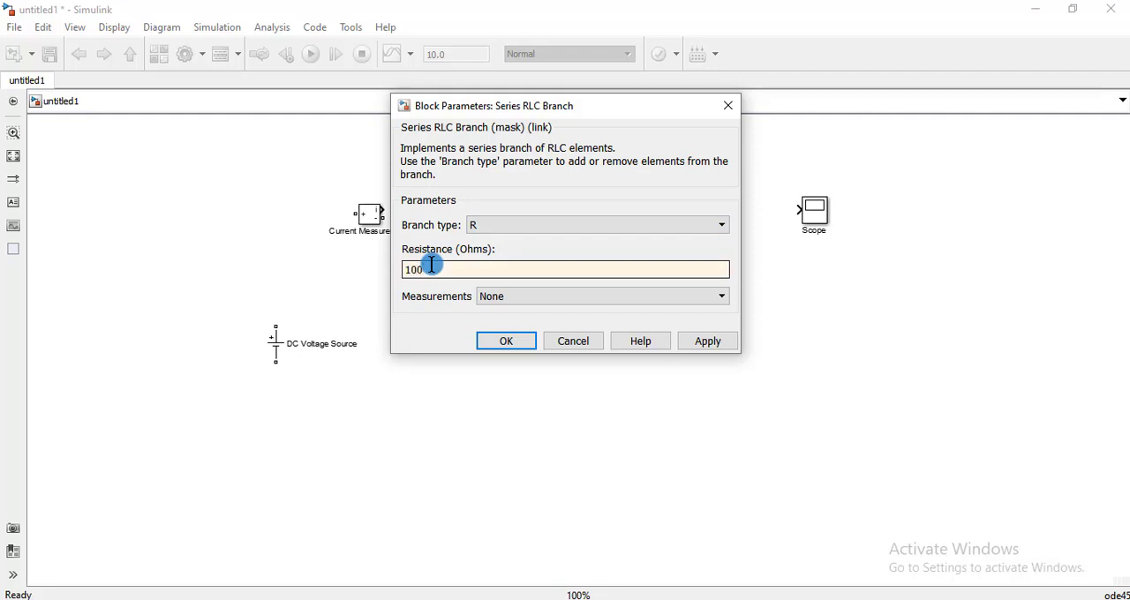
key(BackSpace)
key(BackSpace)
key(BackSpace)
text(1100)
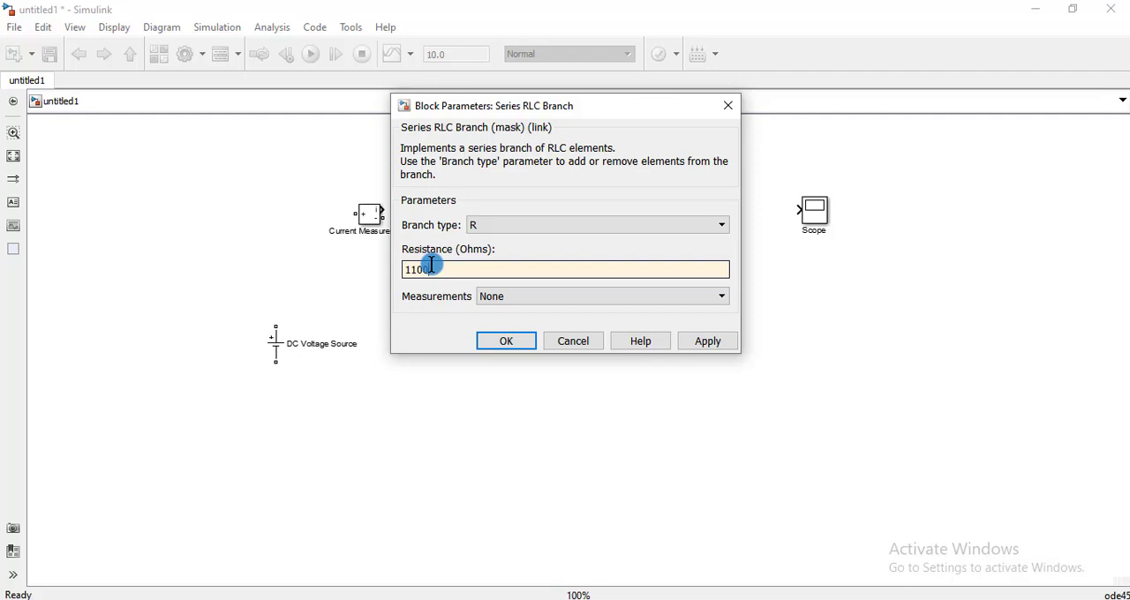
click(689, 344)
click(507, 343)
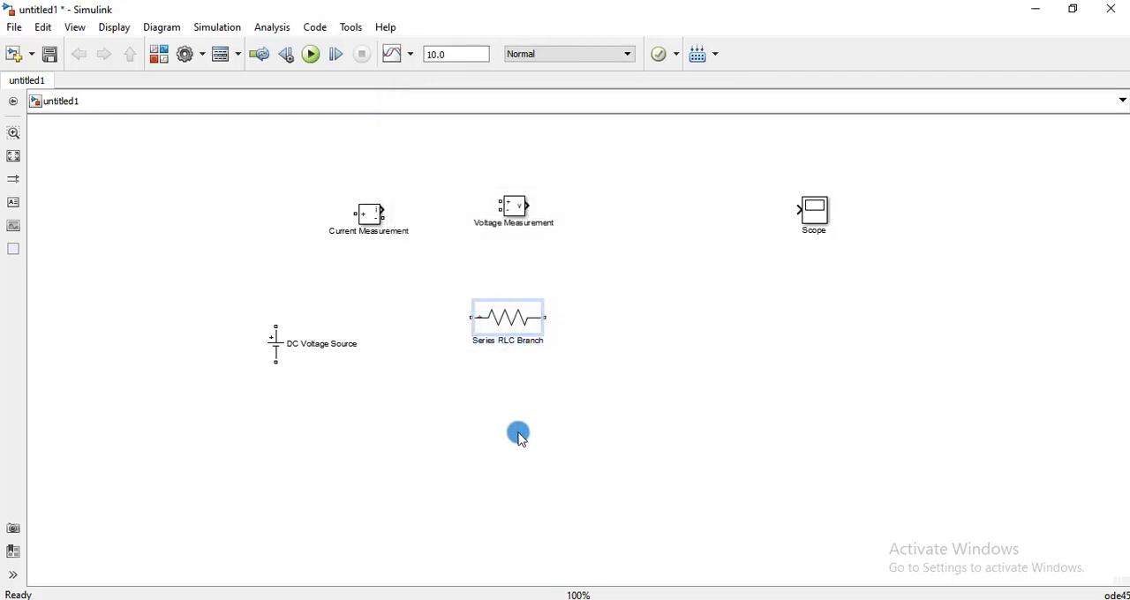
Rename the resistor block as "1100 ohms".
click(518, 433)
click(506, 343)
double_click(505, 343)
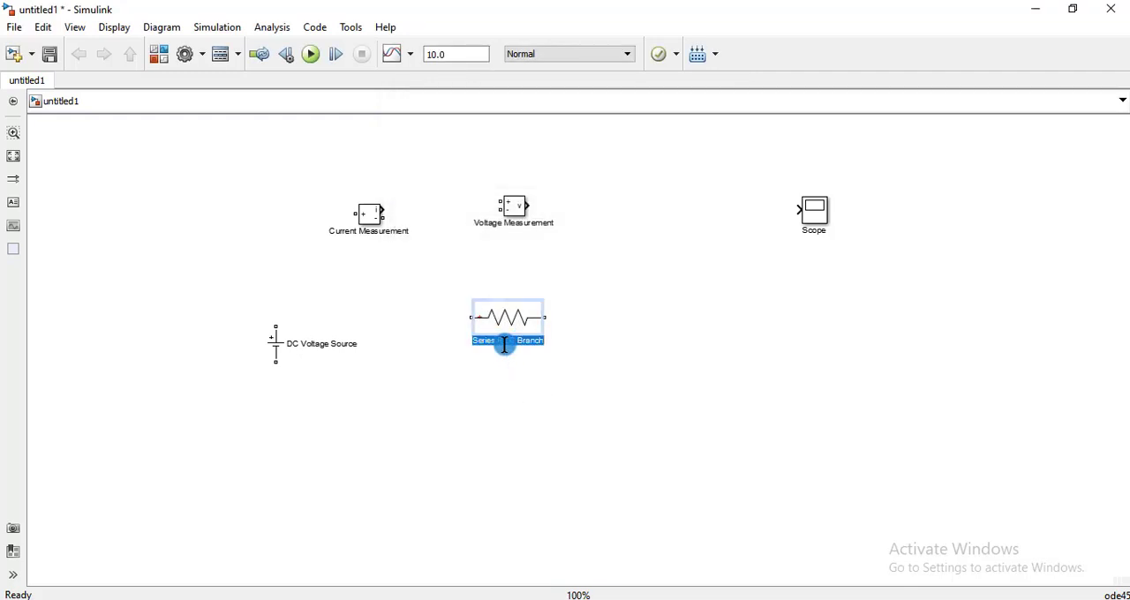
key(BackSpace)
text(1100 ohm)
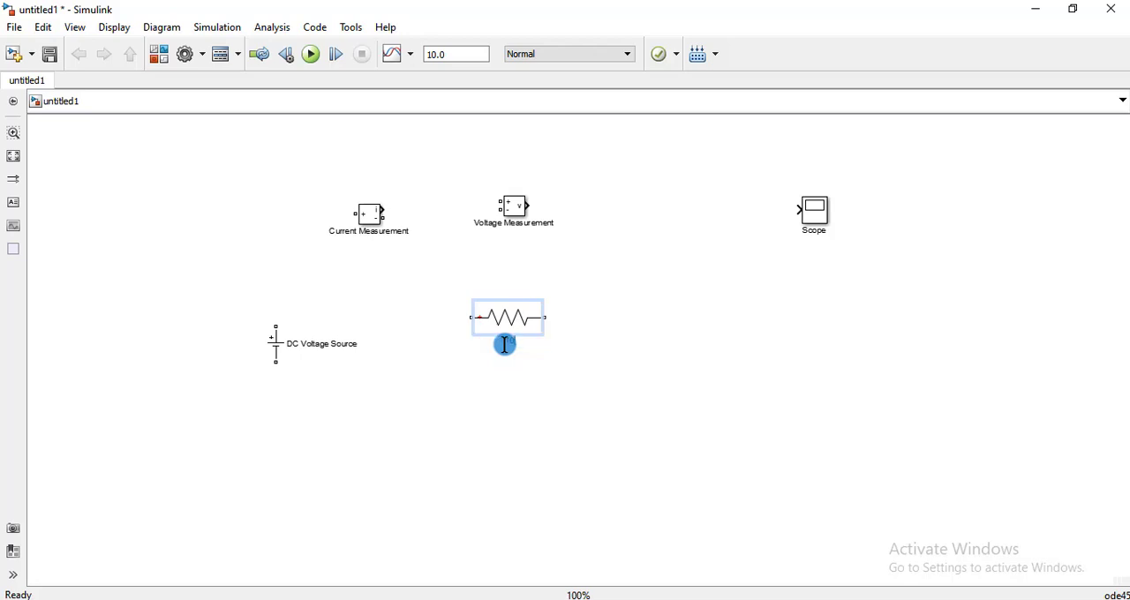
text(s)
click(500, 380)
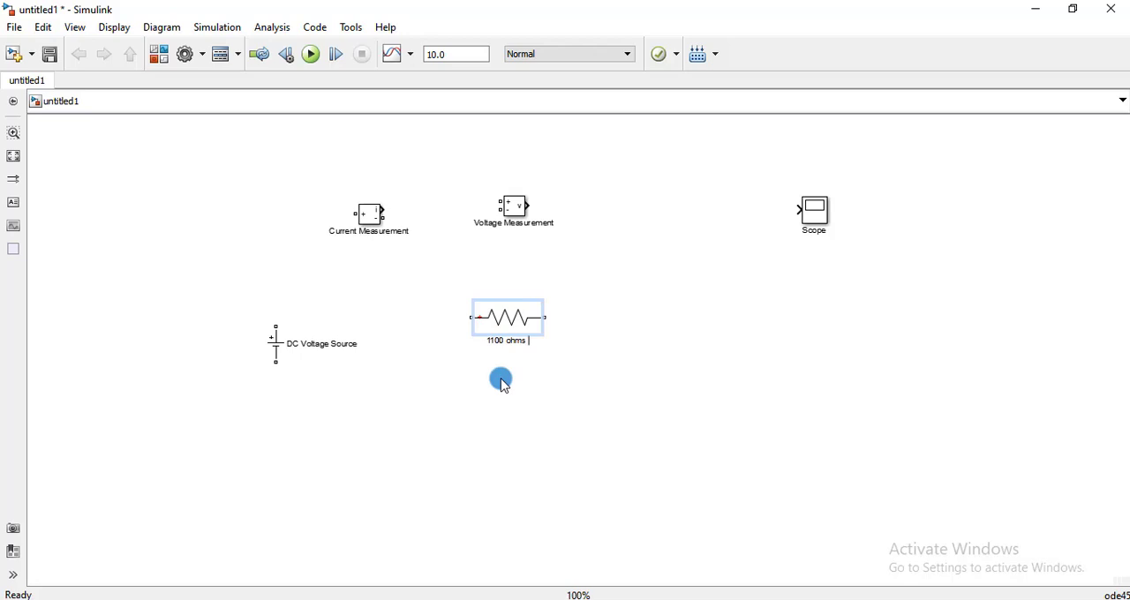
Move the 1100 ohms resistor slightly right and down, and rotate it to stand vertically.
click(501, 319)
drag(502, 319, 558, 334)
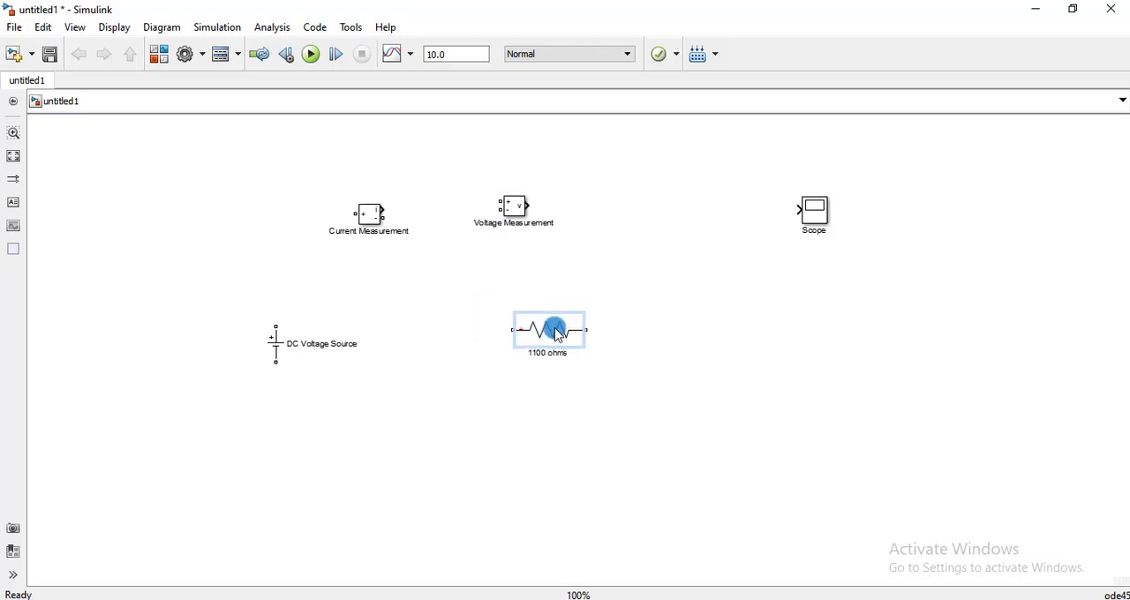
key(ctrl+r)
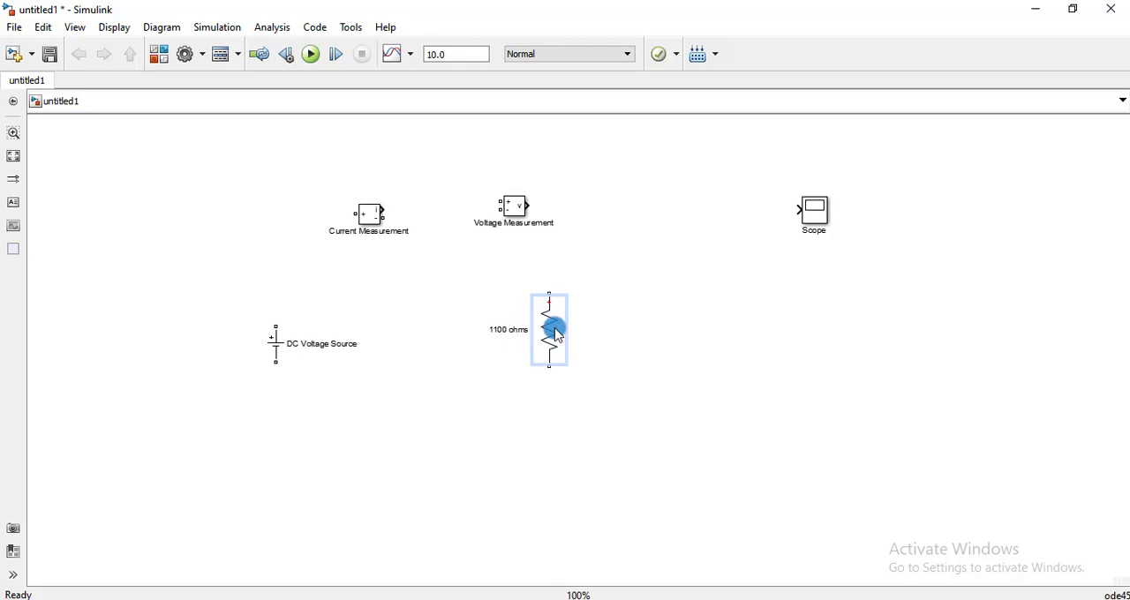
Move the 1100 ohms resistor farther right and down, and lower the Current Measurement block to just above the DC Voltage Source.
drag(558, 336, 604, 349)
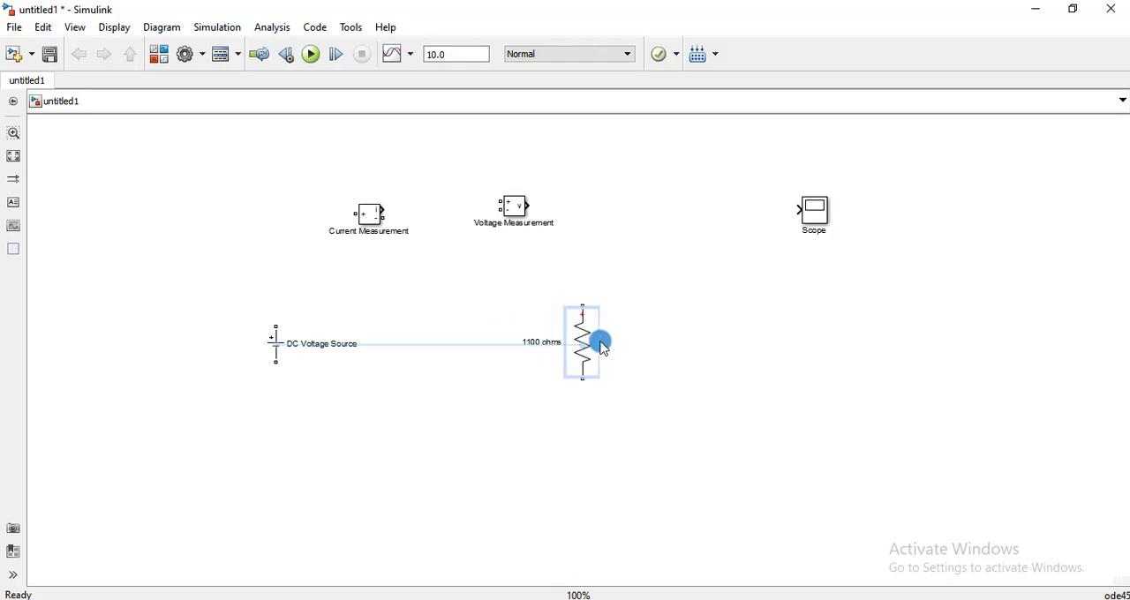
click(497, 415)
drag(362, 229, 375, 272)
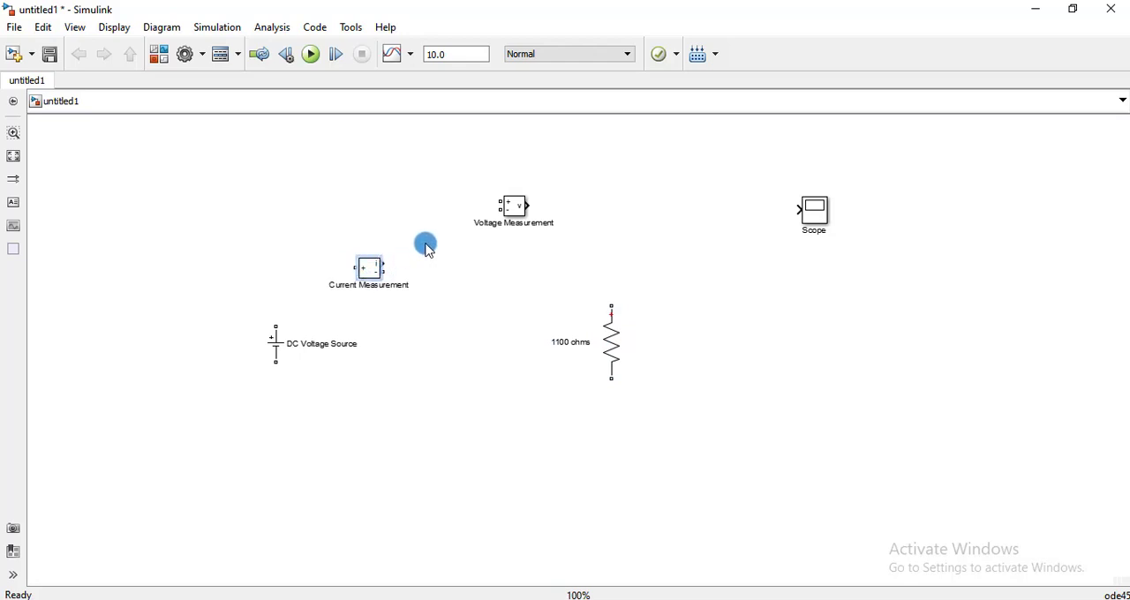
Wire the DC Voltage Source, Current Measurement block and 1100 ohms resistor into a closed series loop.
click(275, 341)
drag(273, 327, 613, 327)
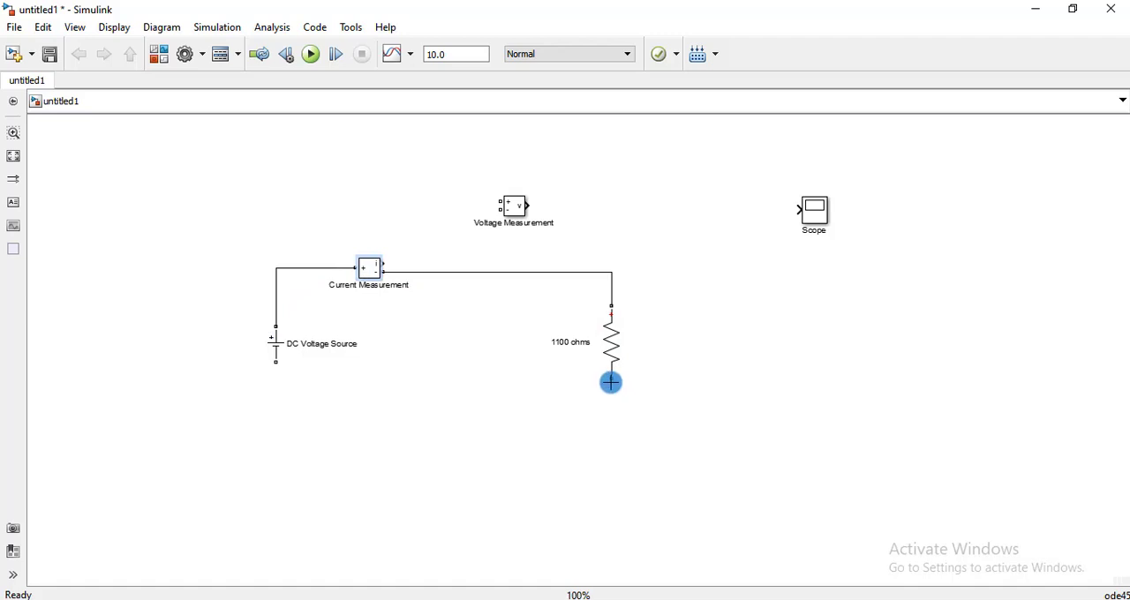
drag(611, 382, 276, 362)
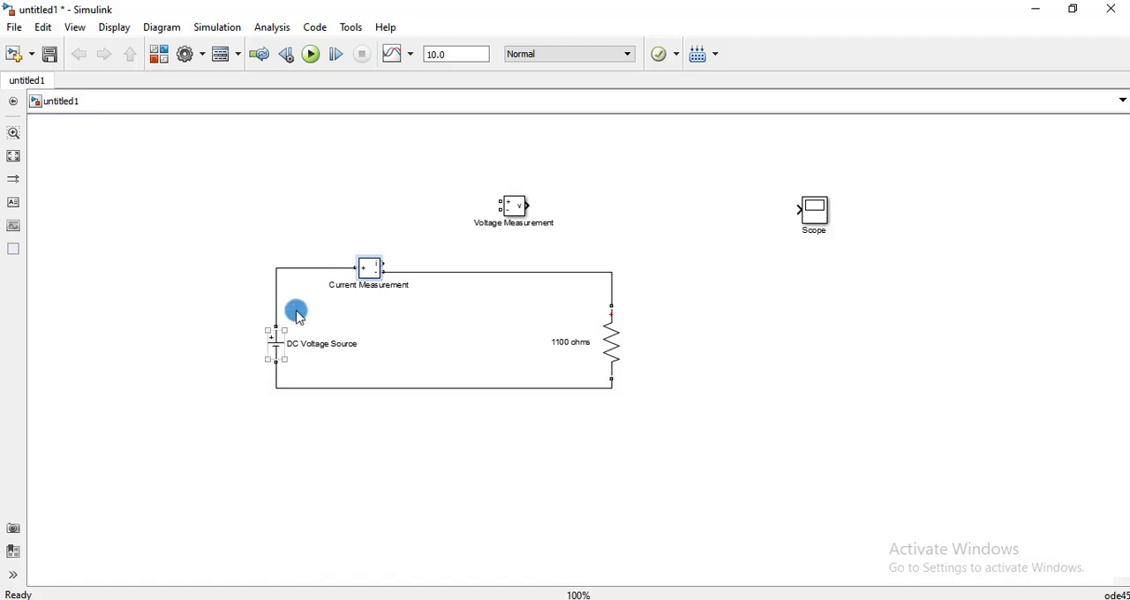
Move the Voltage Measurement block to the right of the 1100 ohms resistor and connect its two inputs across the resistor.
scroll(332, 255, up, 2)
scroll(420, 426, up, 1)
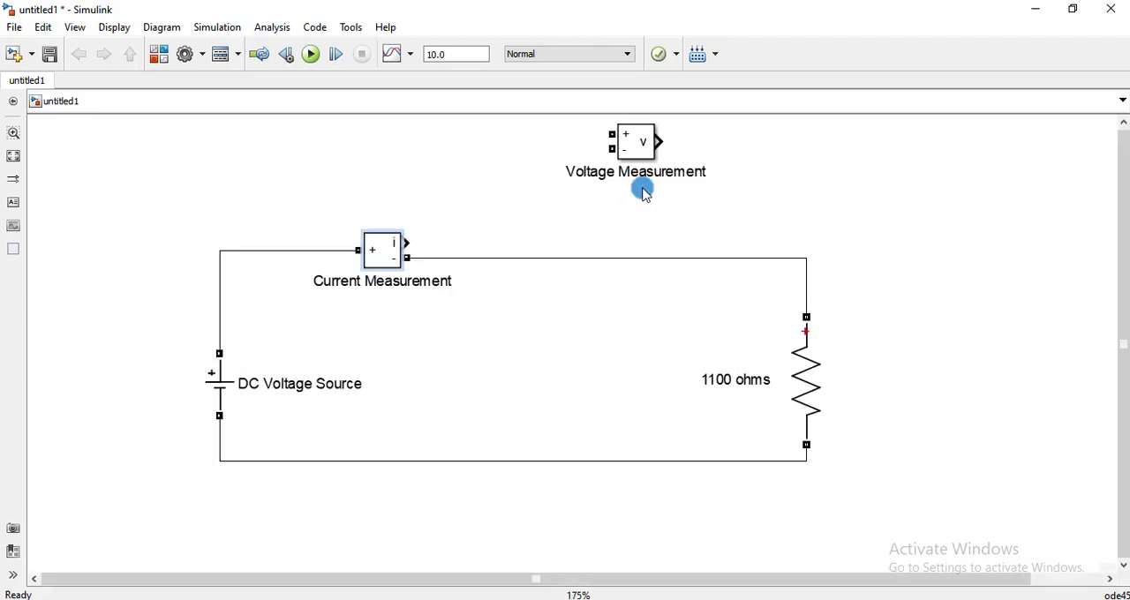
drag(639, 141, 823, 281)
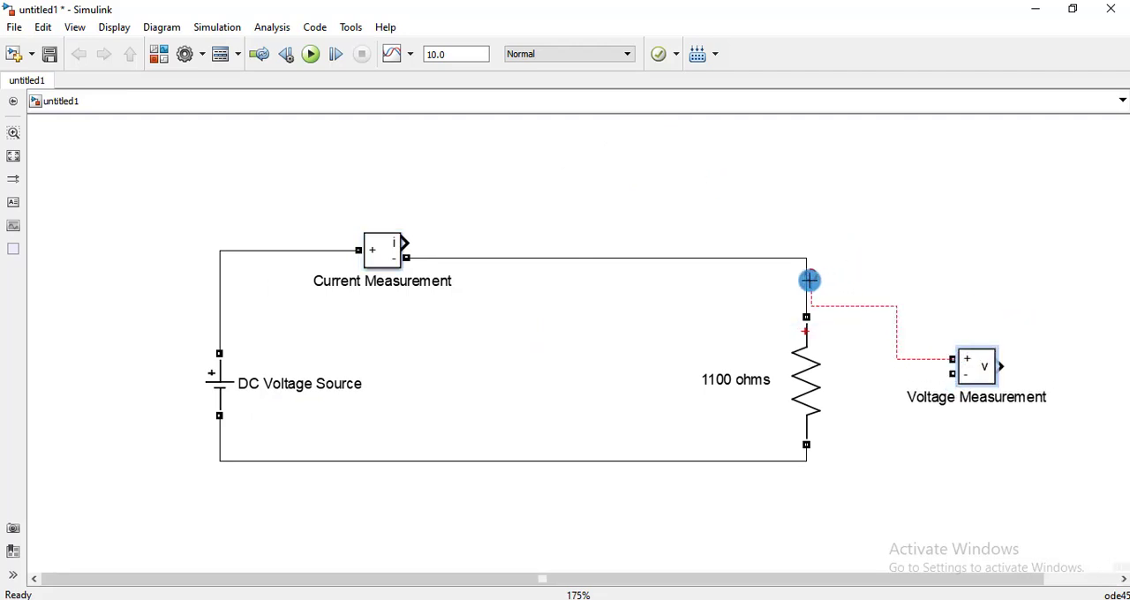
drag(951, 376, 810, 457)
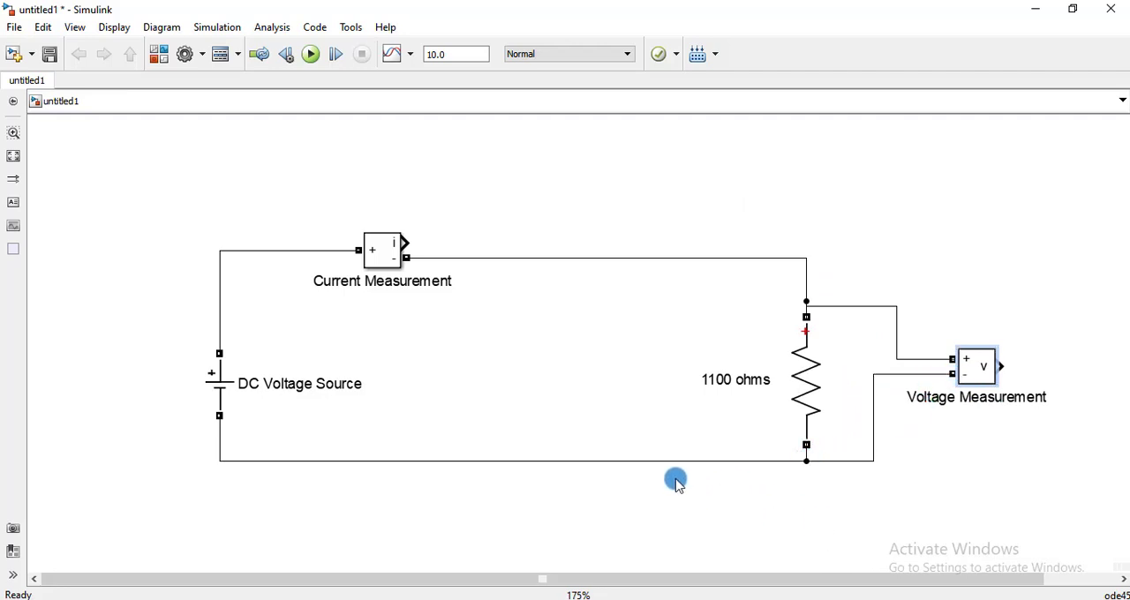
Shift the DC Voltage Source and resistor slightly up, and align the Voltage Measurement's positive wire with the upper circuit line.
drag(645, 579, 803, 594)
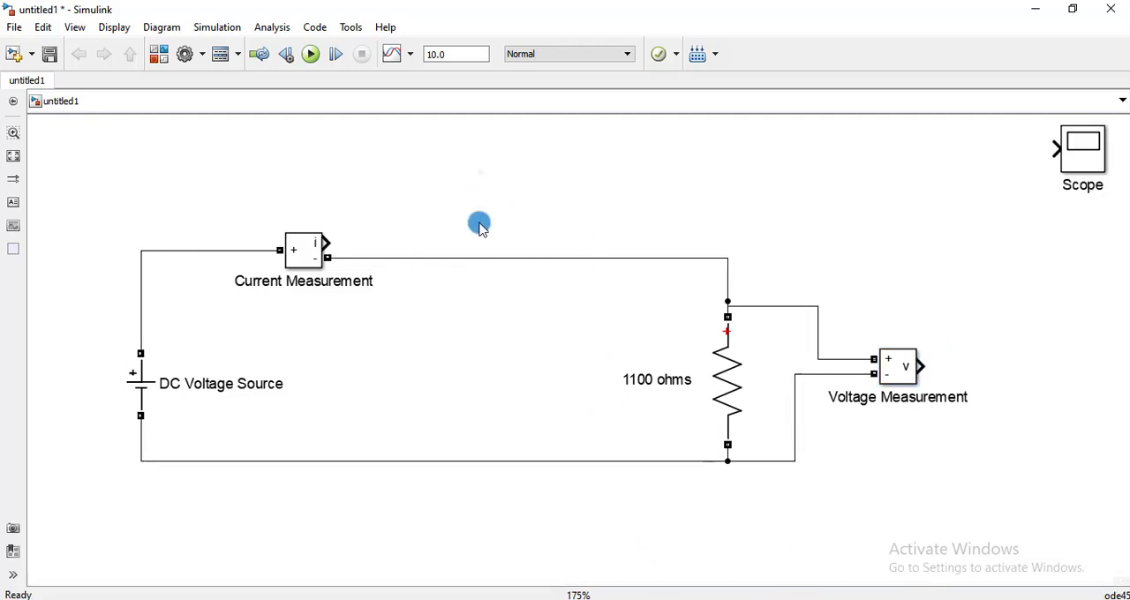
click(146, 397)
drag(146, 397, 141, 360)
click(727, 363)
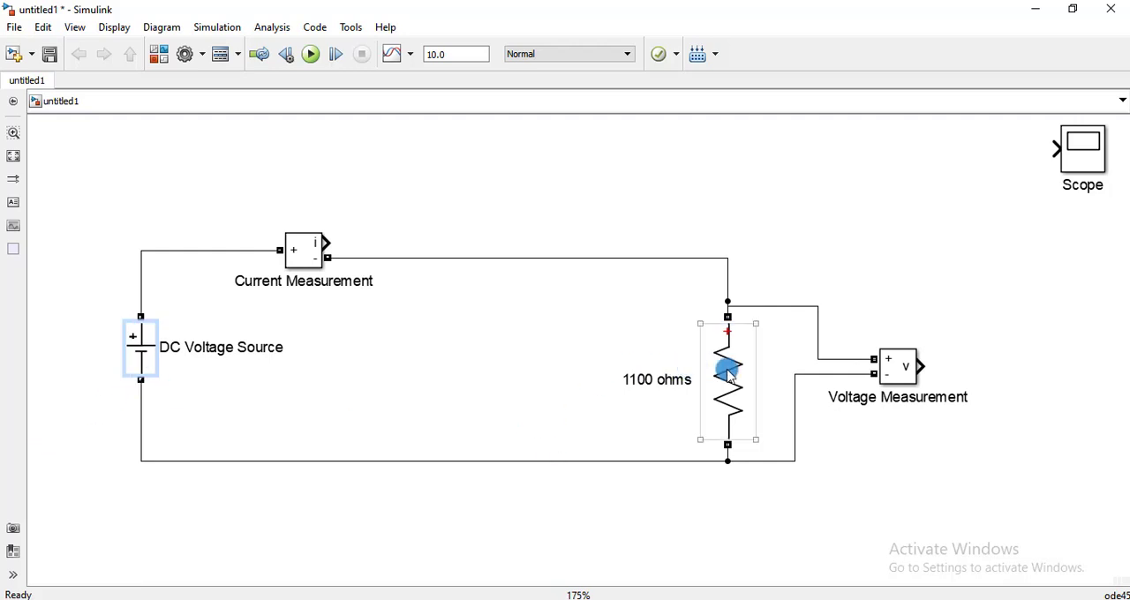
drag(728, 359, 728, 345)
drag(772, 306, 770, 258)
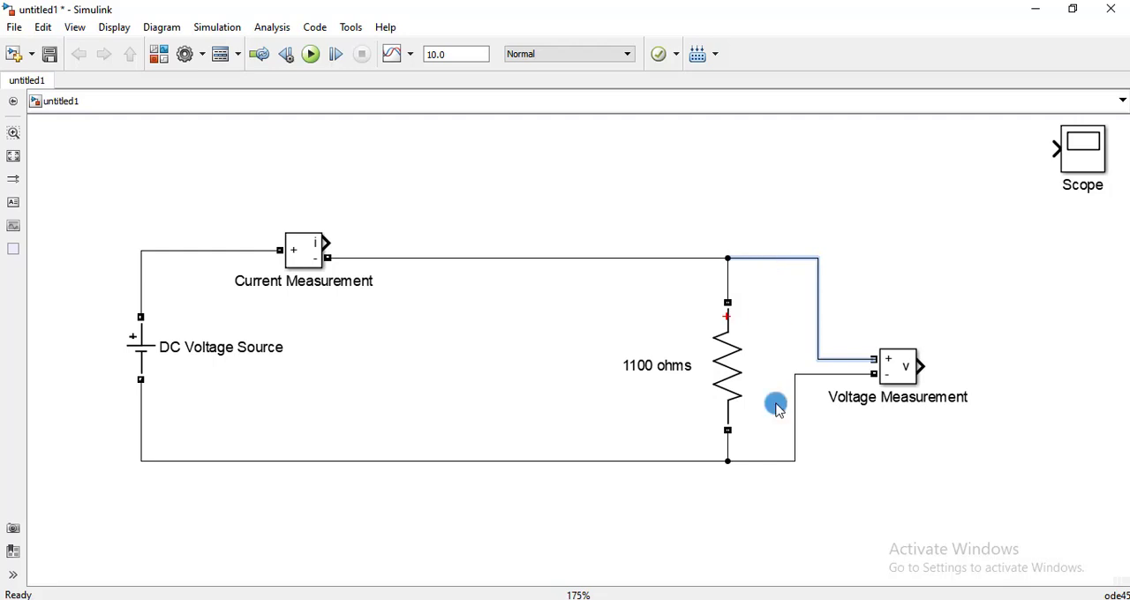
click(853, 521)
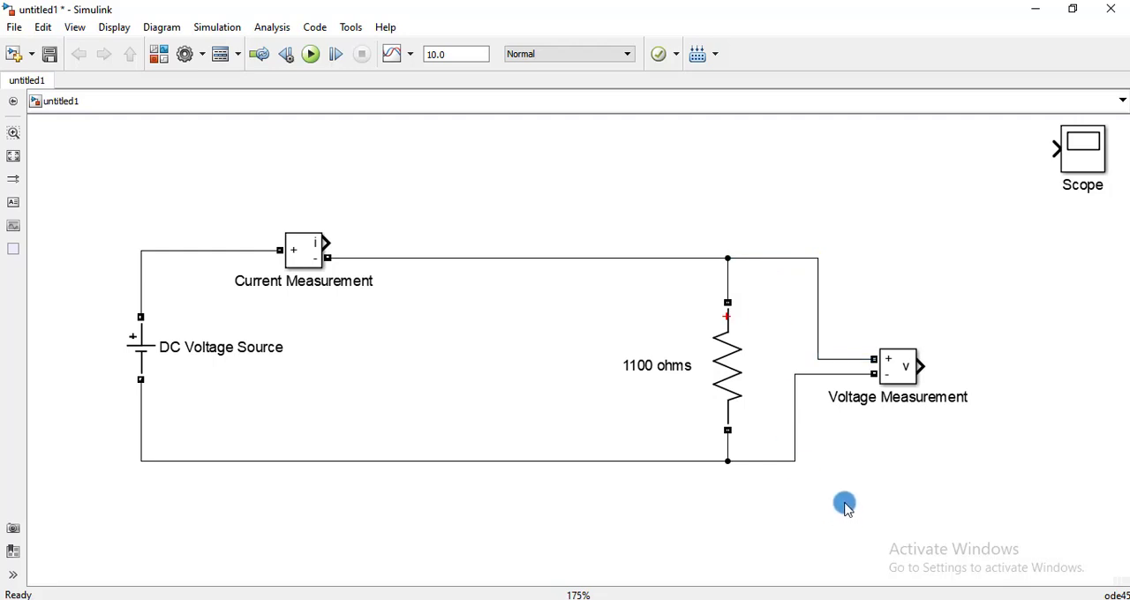
Rename the Current Measurement block as "I1".
triple_click(320, 284)
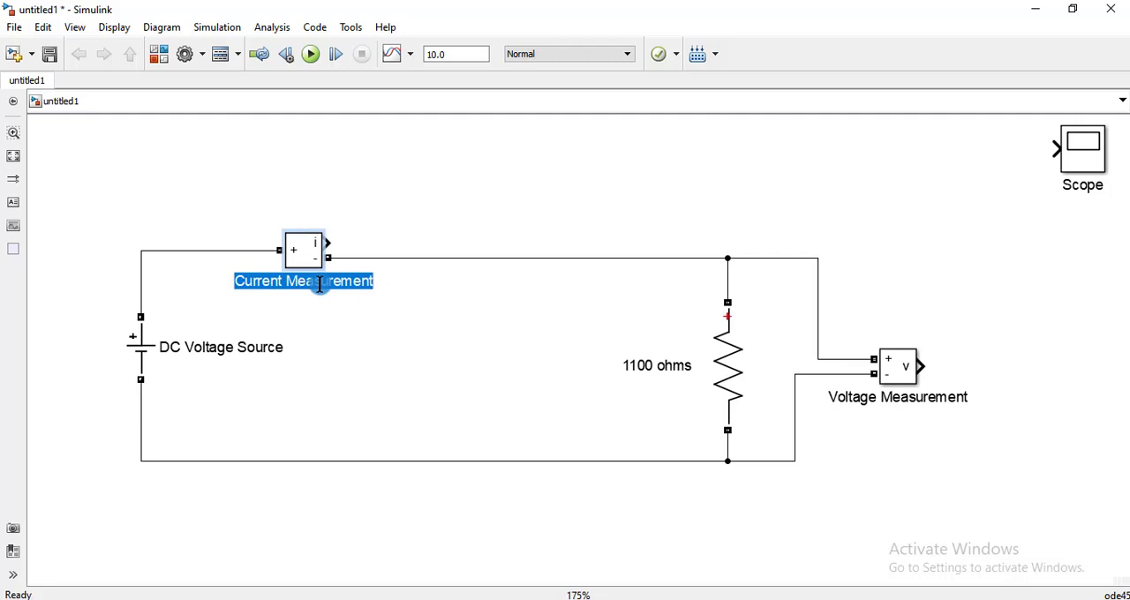
key(BackSpace)
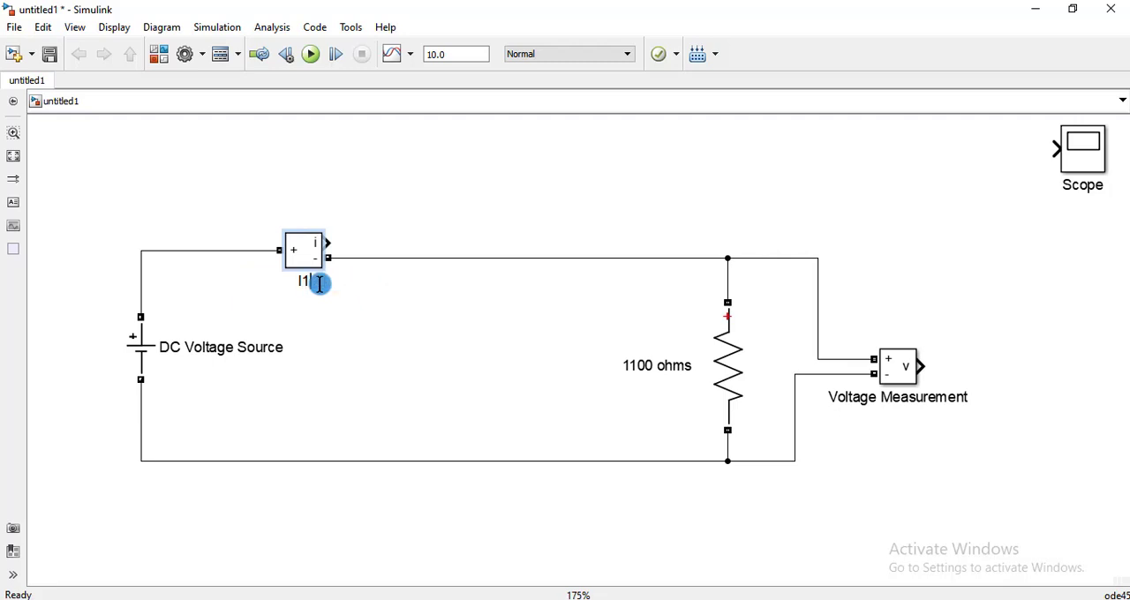
click(358, 327)
Rename the Voltage Measurement block as "E1".
click(900, 402)
triple_click(902, 403)
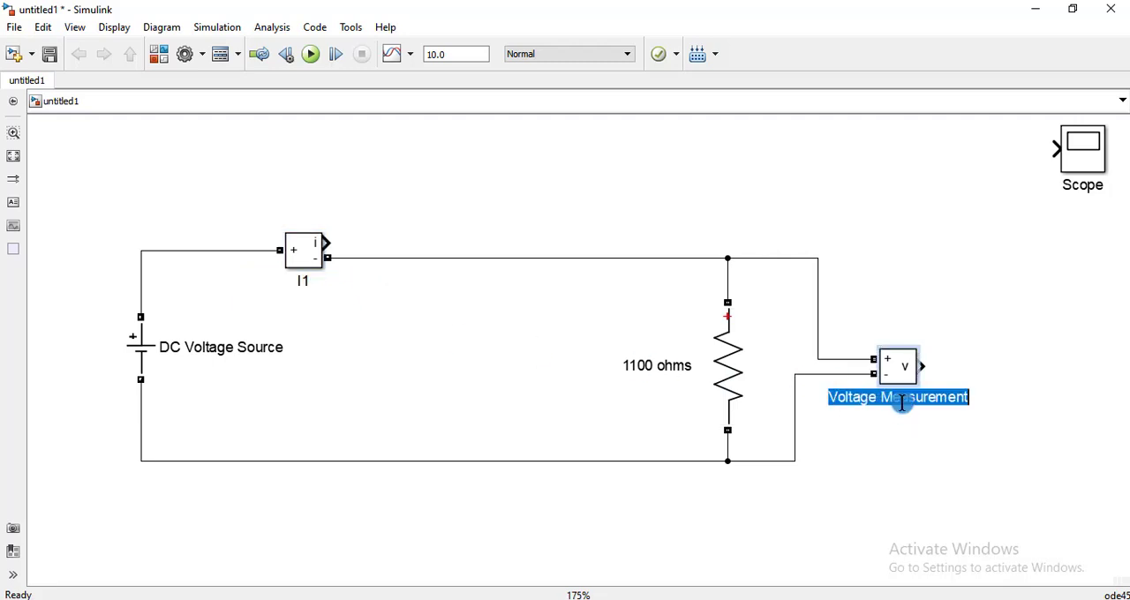
key(BackSpace)
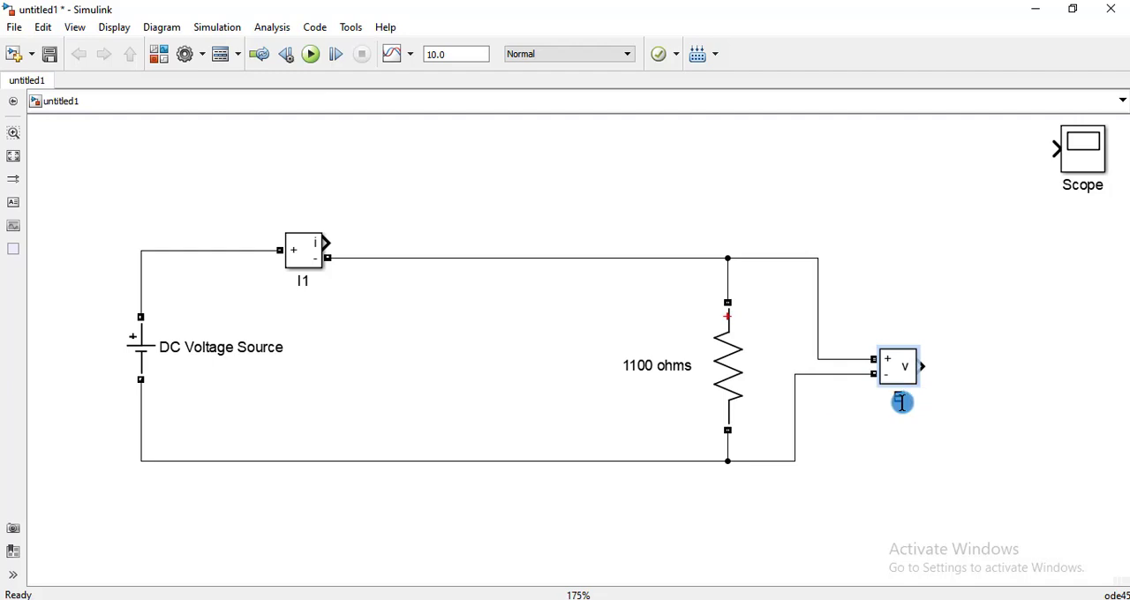
text(E1)
click(860, 444)
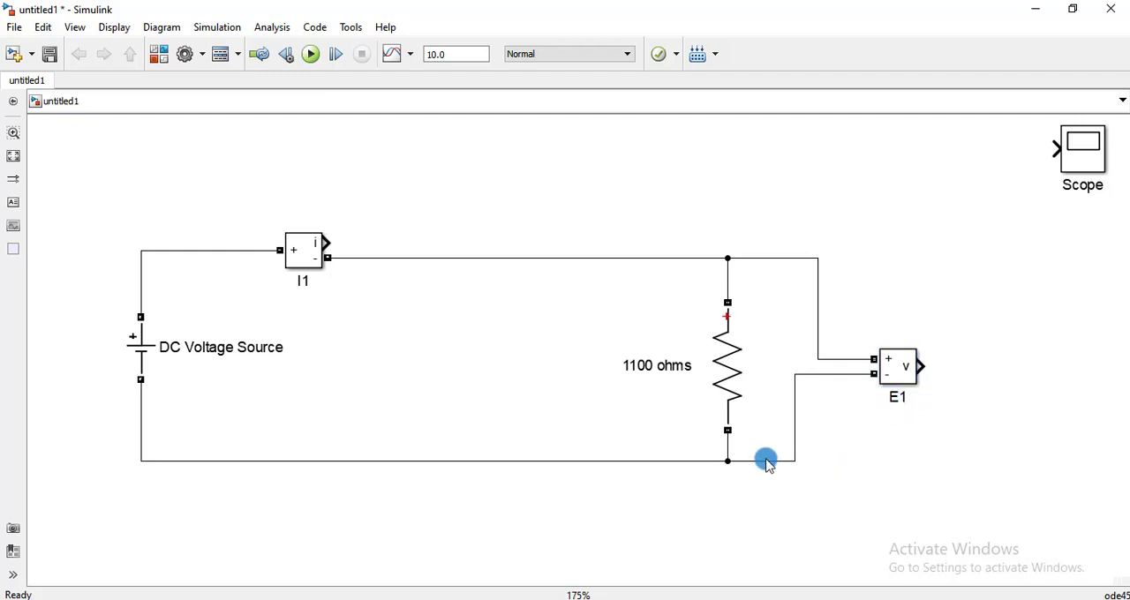
Add a Display block from simulink/Sinks above the circuit and connect it to the current output of I1.
double_click(445, 196)
text(display)
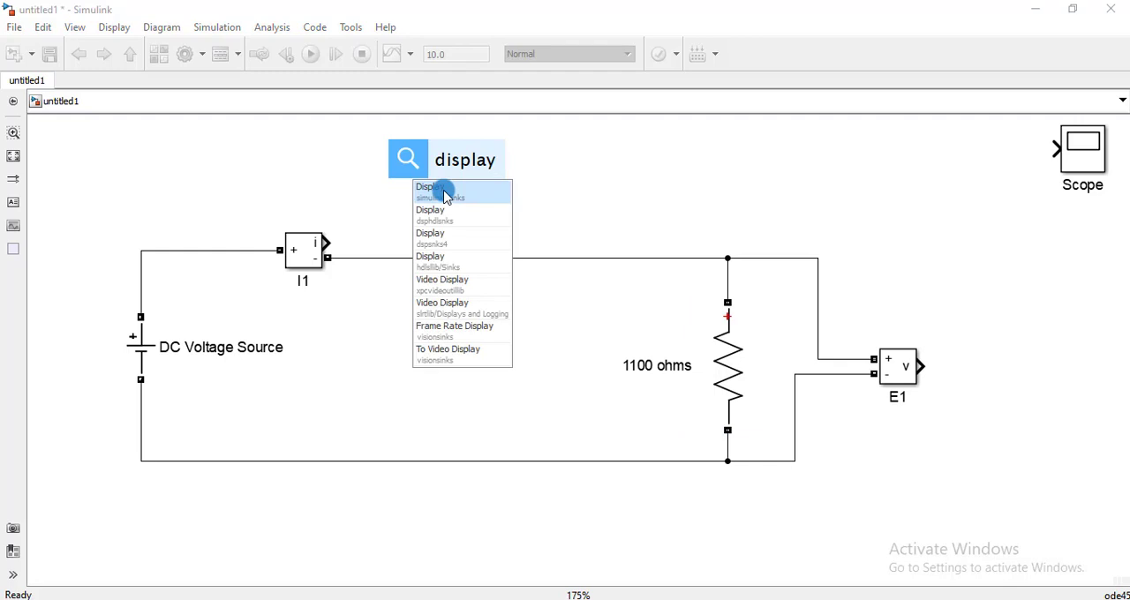
click(446, 196)
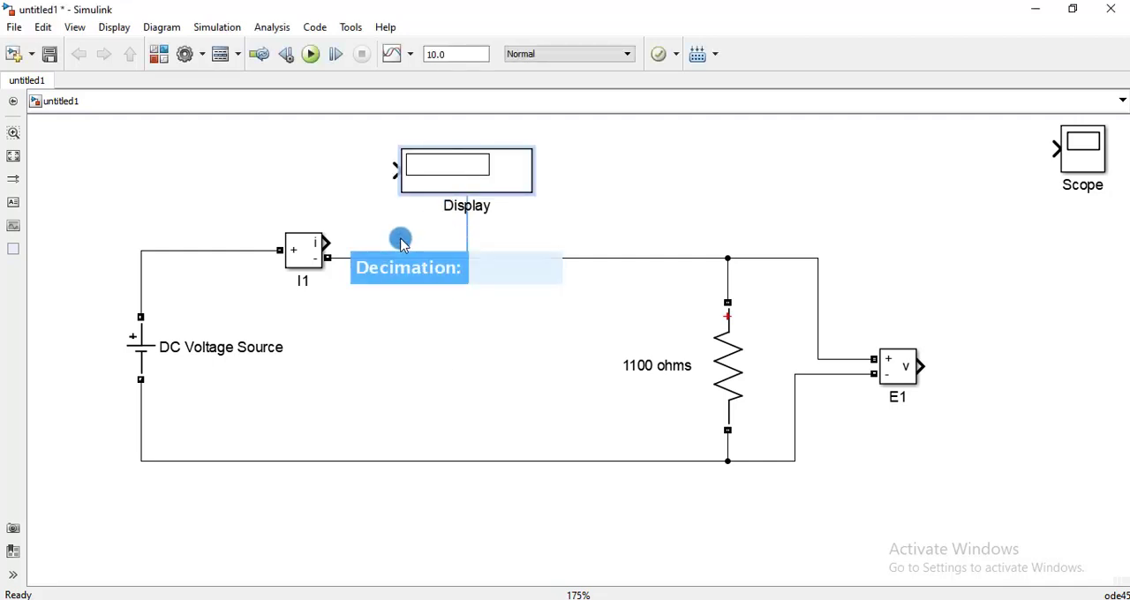
drag(393, 175, 332, 241)
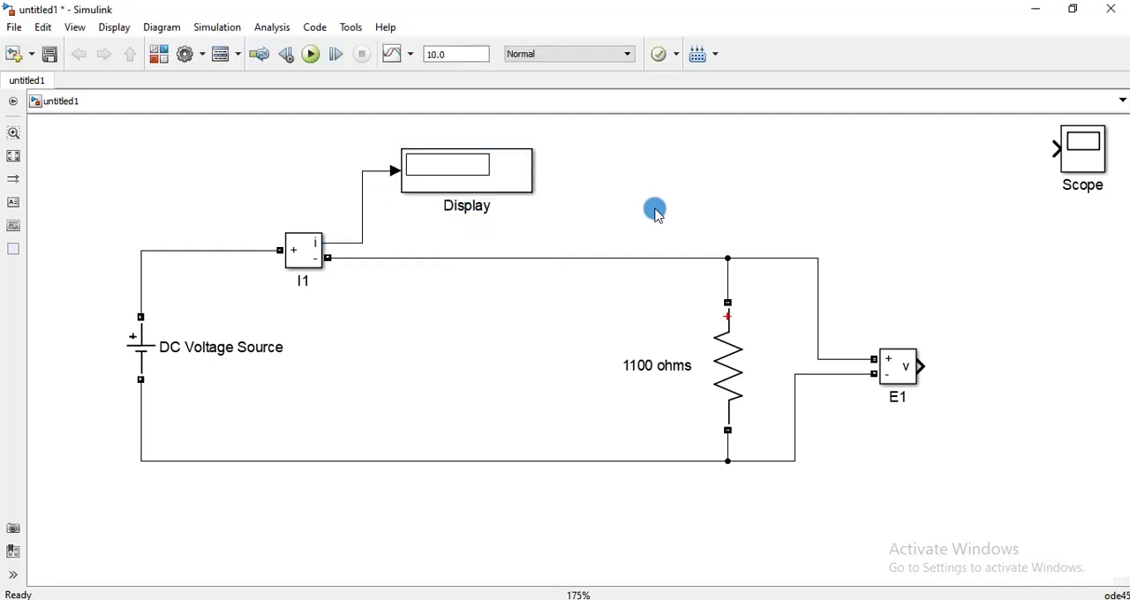
Duplicate the Display block to the right of E1 and connect the copy to E1's voltage output.
click(476, 180)
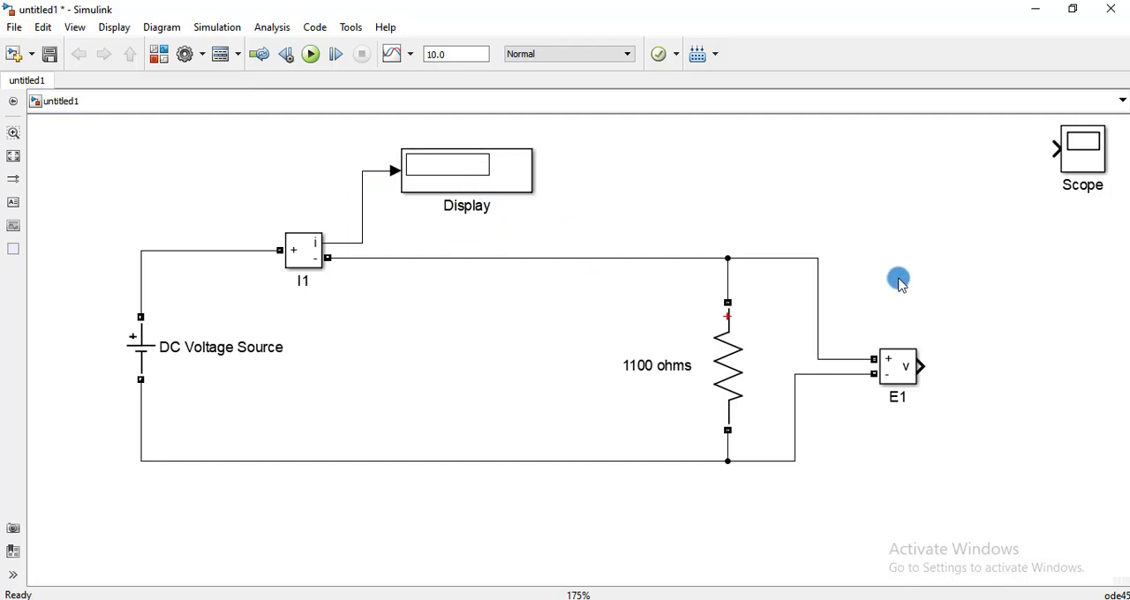
right_click(929, 276)
click(527, 193)
drag(527, 194, 1100, 371)
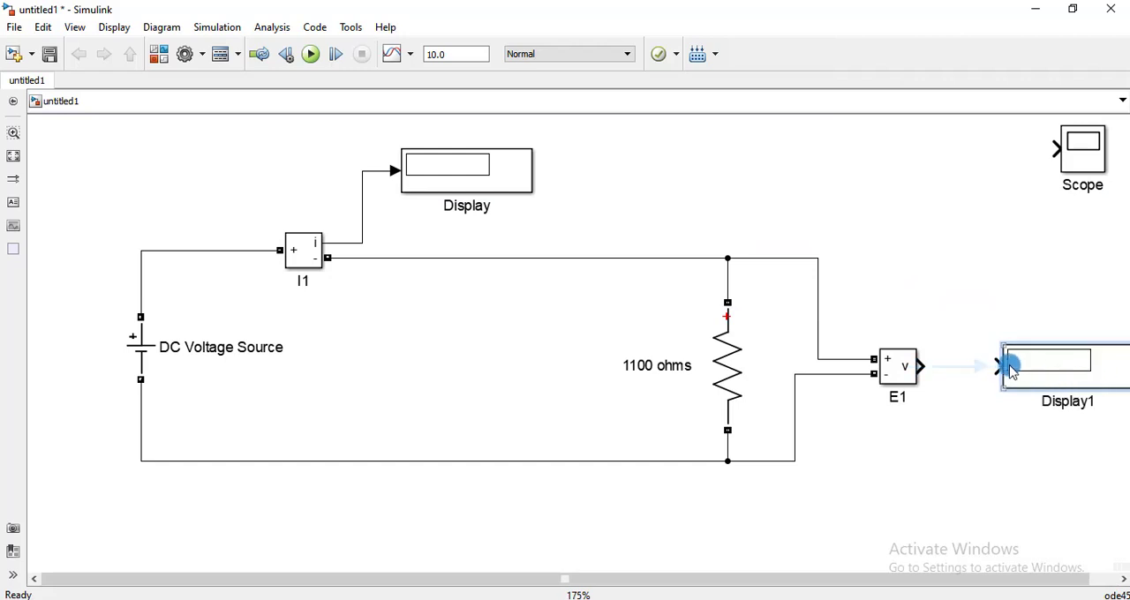
click(976, 371)
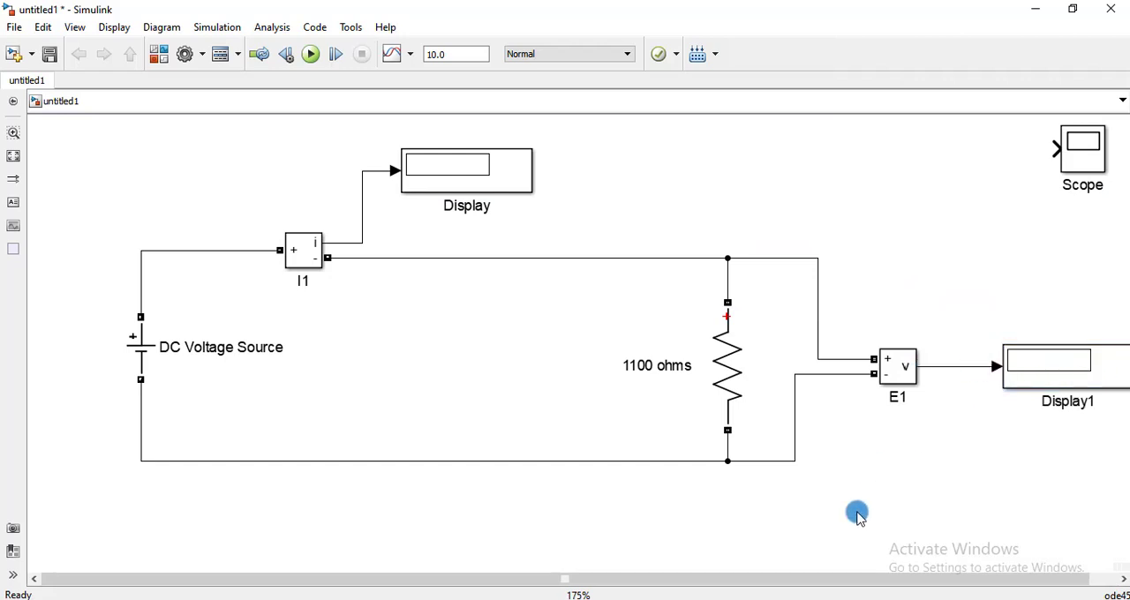
Enlarge the Scope block and position it above the display connected to E1.
drag(824, 574, 850, 574)
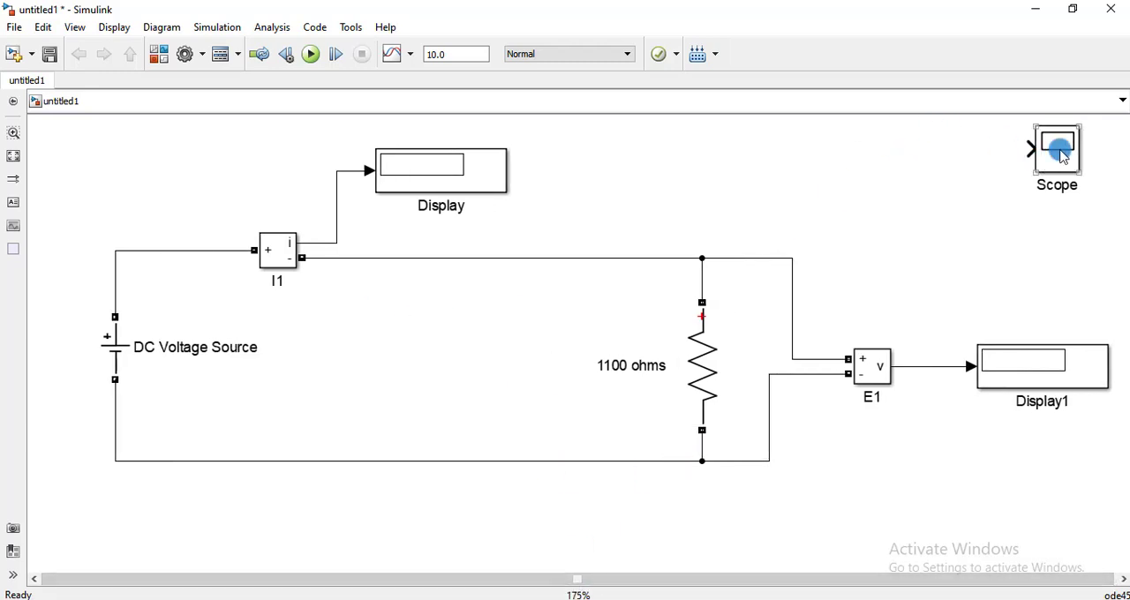
drag(1054, 152, 954, 244)
click(1042, 201)
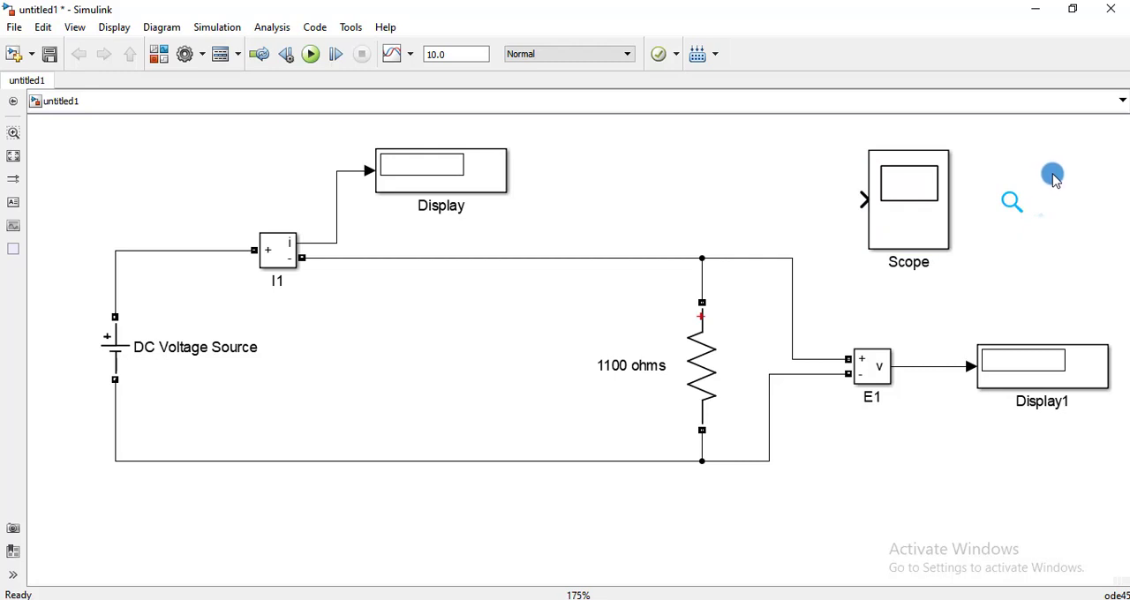
click(914, 226)
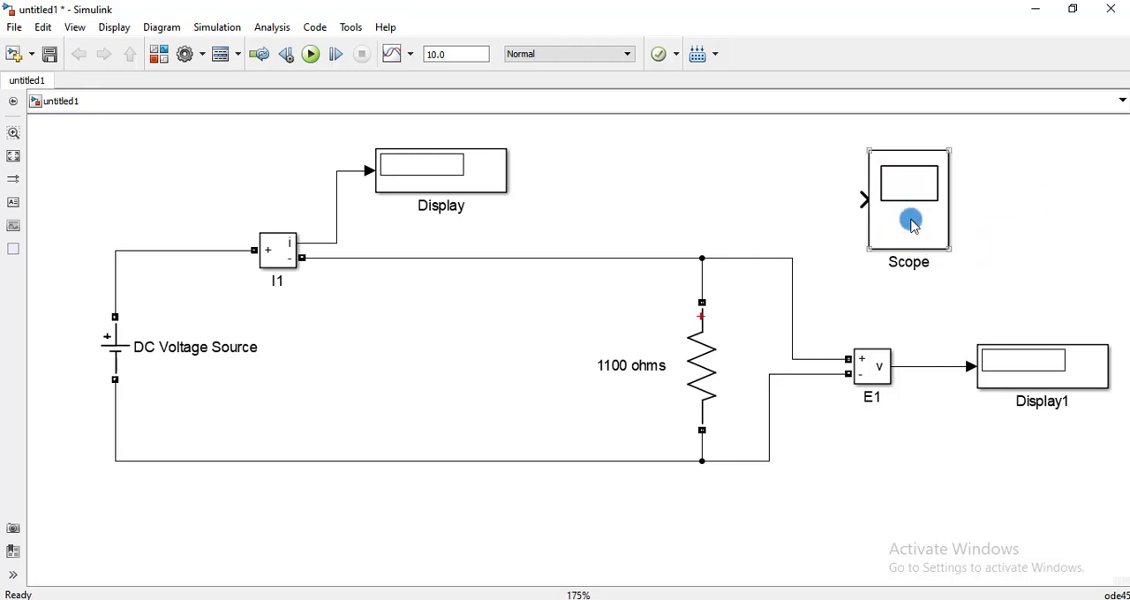
drag(909, 181, 988, 168)
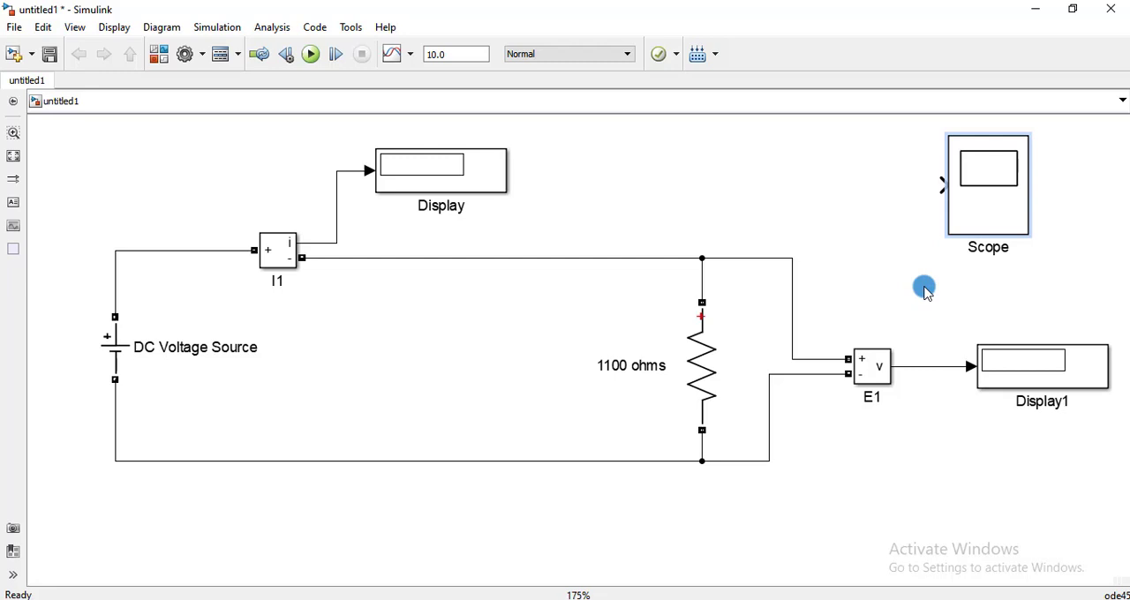
Add a Mux block from simulink/Signal Routing to the left of the Scope.
click(777, 175)
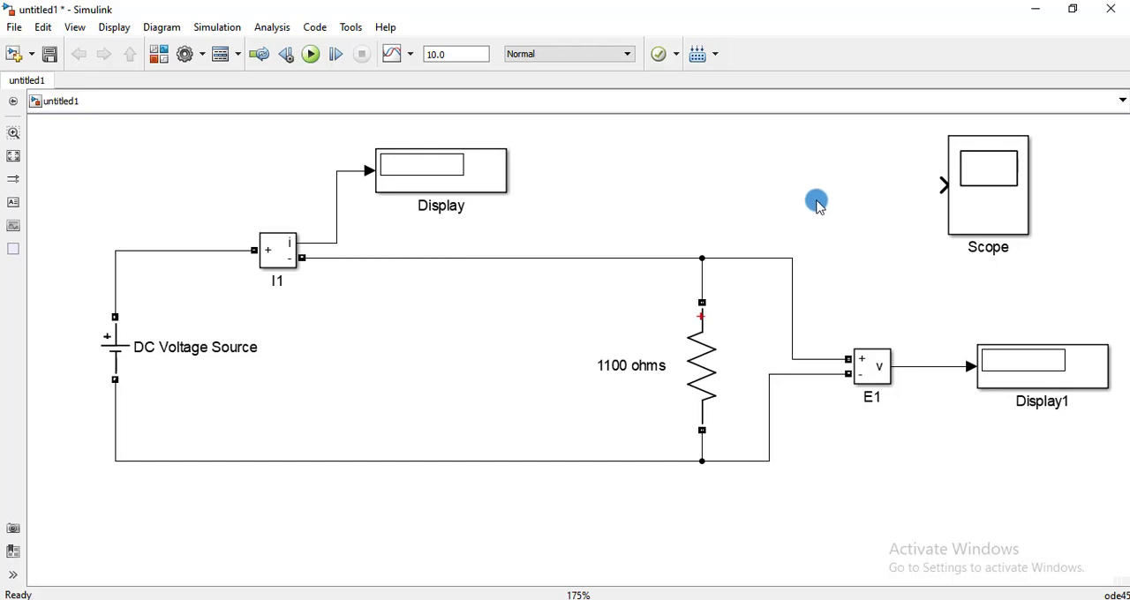
text(mux)
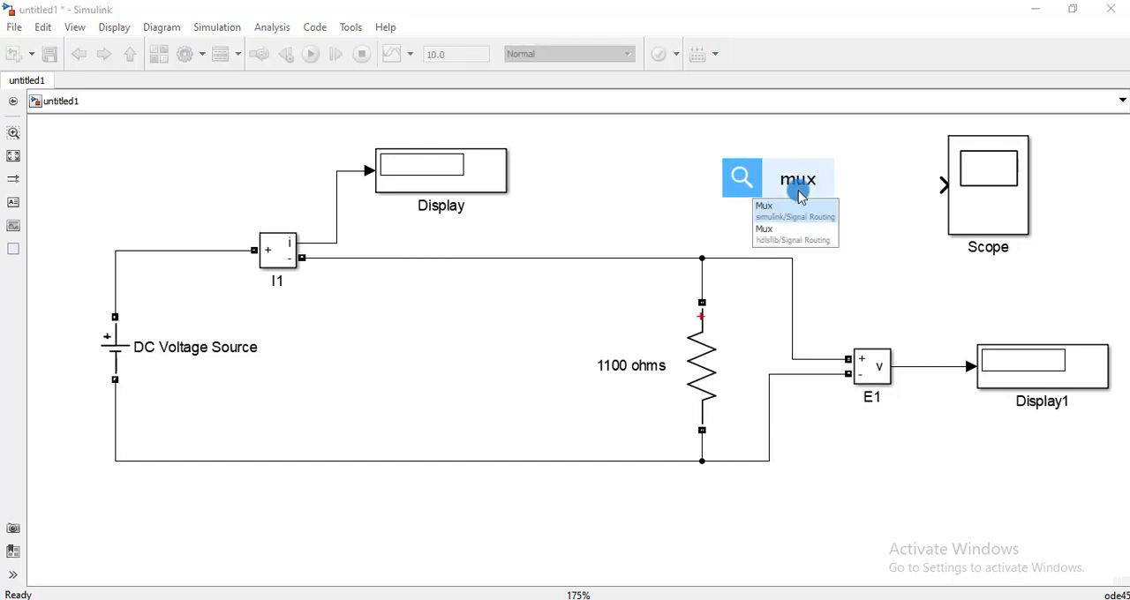
click(786, 210)
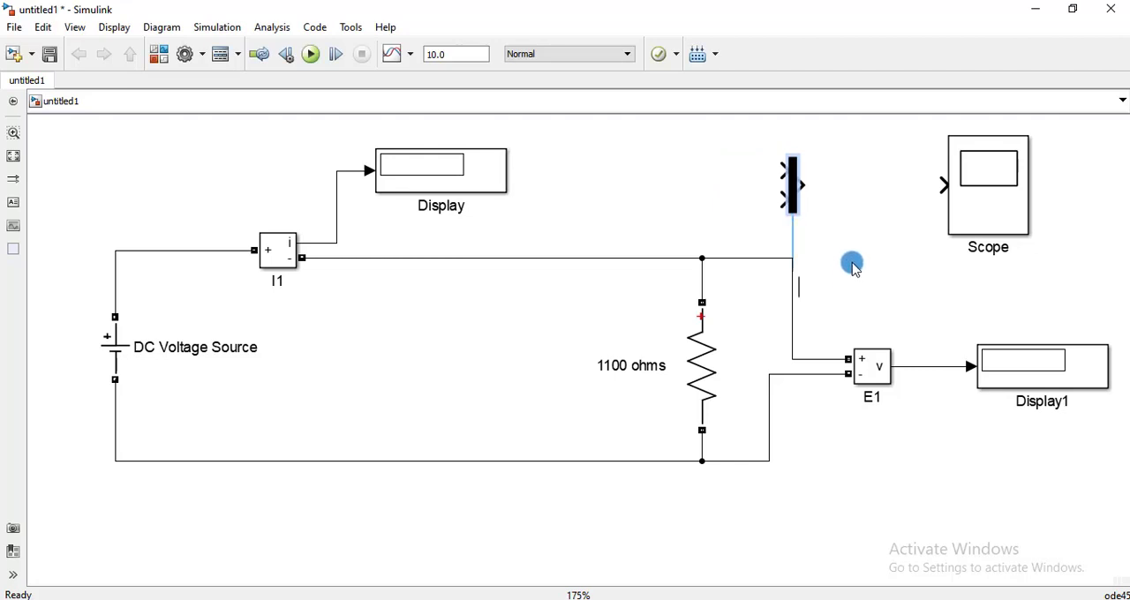
Connect the Mux output to the Scope, its upper input to the I1 signal and its lower input to the E1 signal.
drag(800, 184, 945, 188)
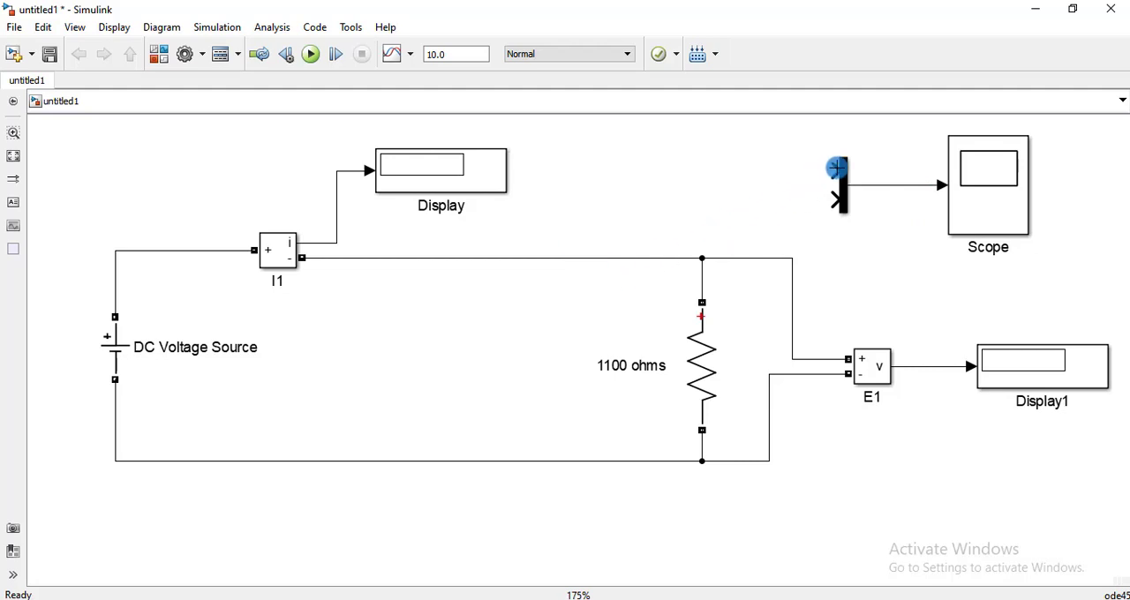
mouse_move(835, 171)
mouse_down()
mouse_move(701, 137)
mouse_move(423, 133)
mouse_move(358, 197)
mouse_move(423, 239)
mouse_move(350, 235)
mouse_up()
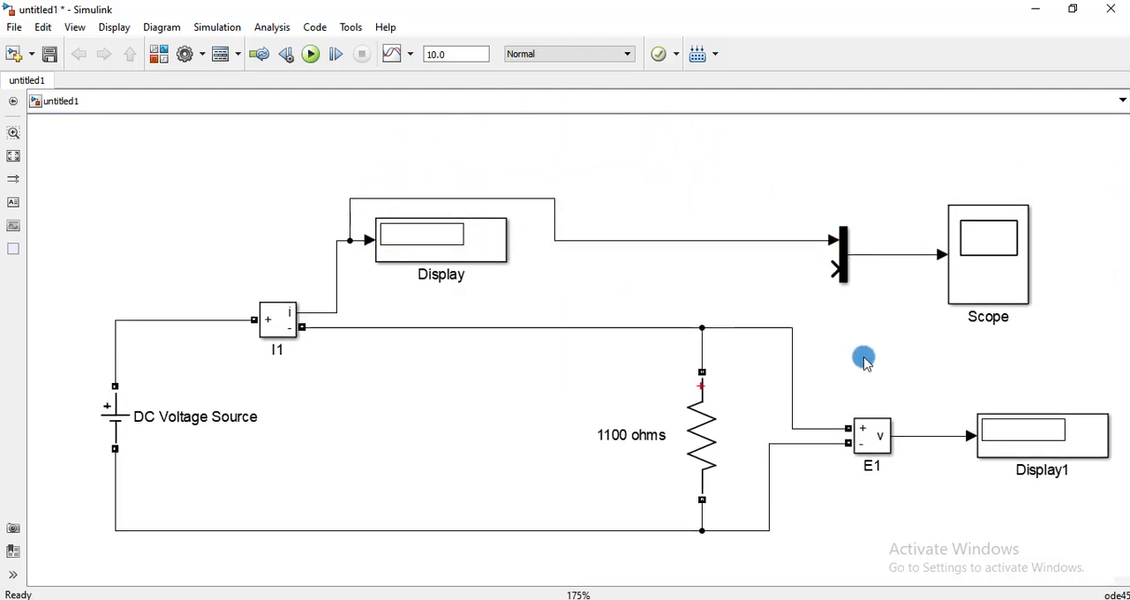
drag(827, 274, 930, 438)
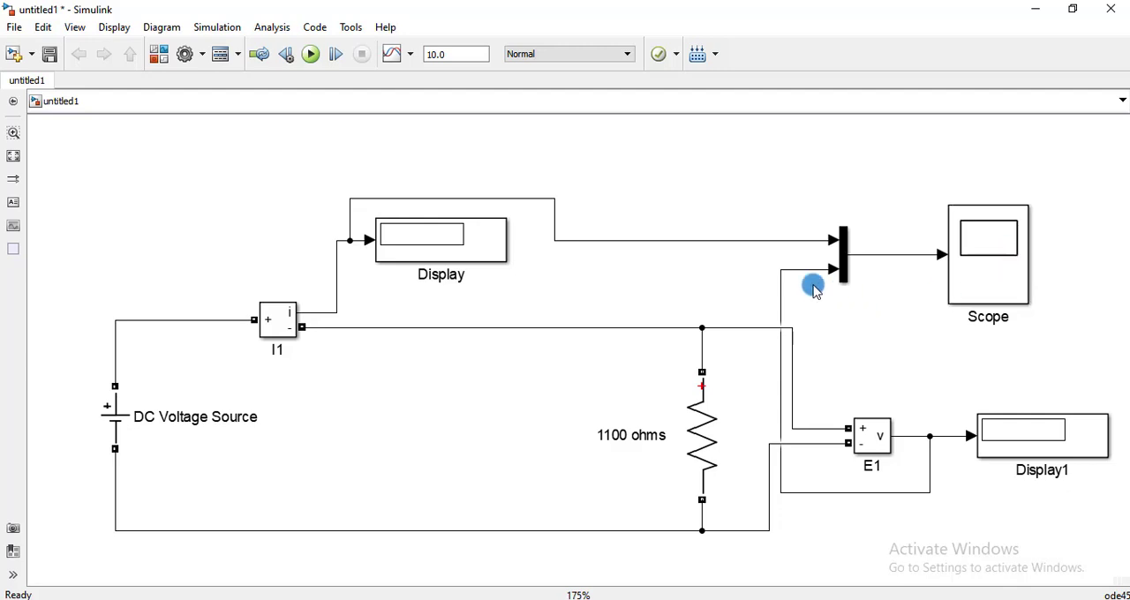
Set the DC Voltage Source amplitude to 80 V.
double_click(110, 411)
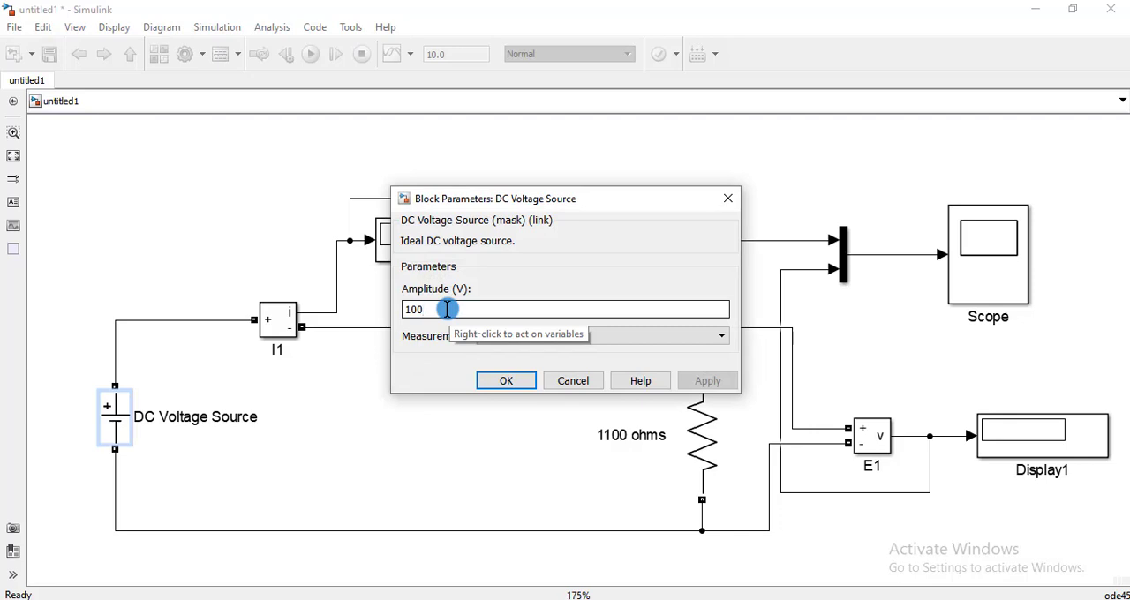
key(BackSpace)
key(BackSpace)
key(BackSpace)
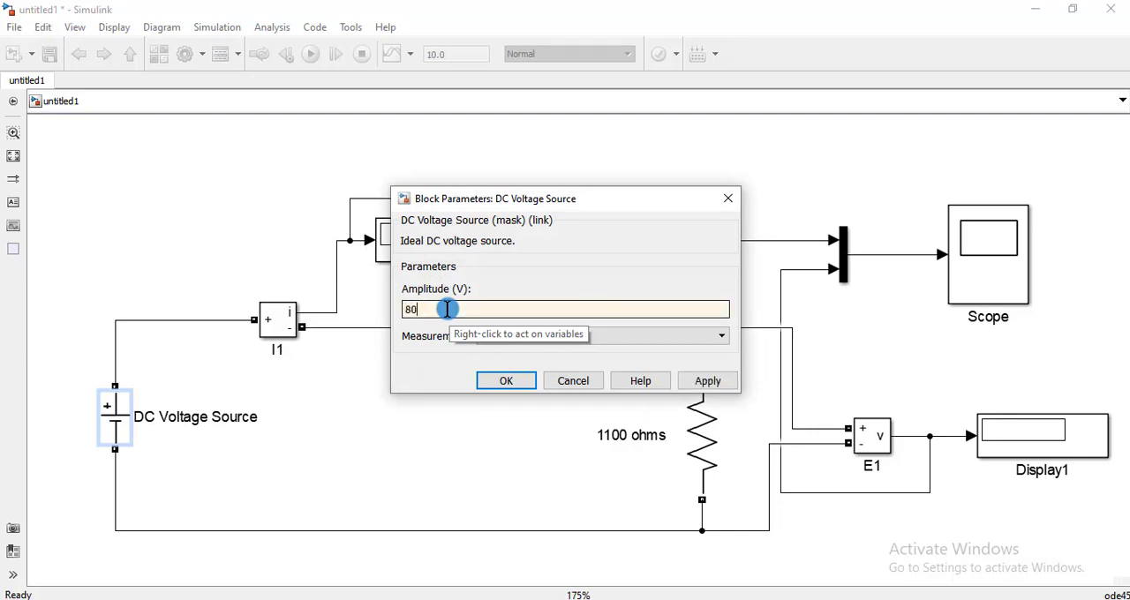
click(503, 380)
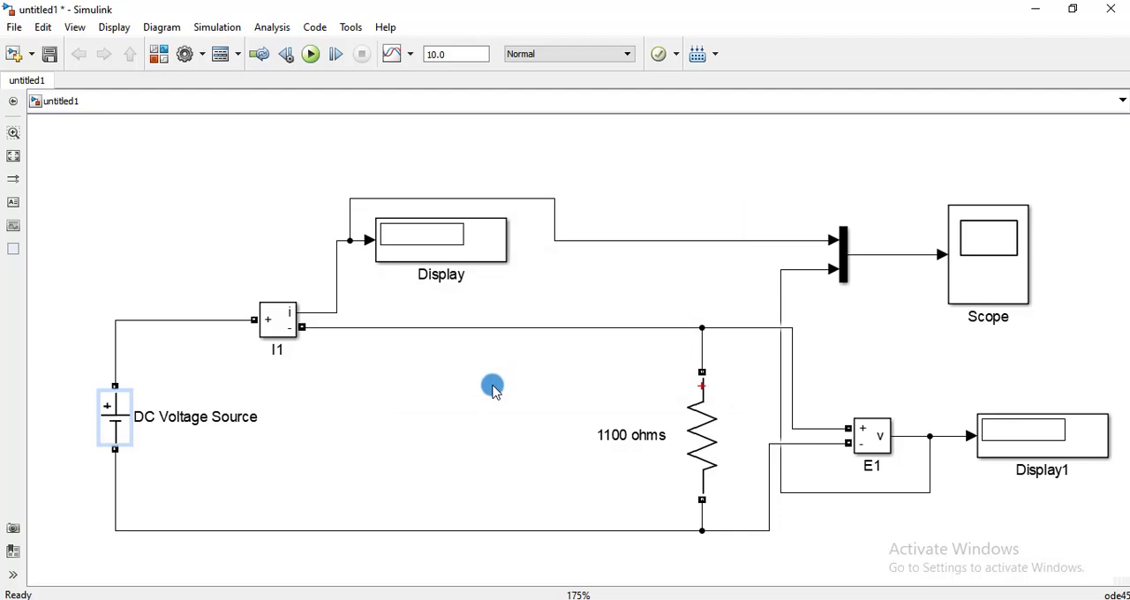
Add a powergui block from powerlib and place it below and left of the DC Voltage Source.
scroll(500, 353, down, 3)
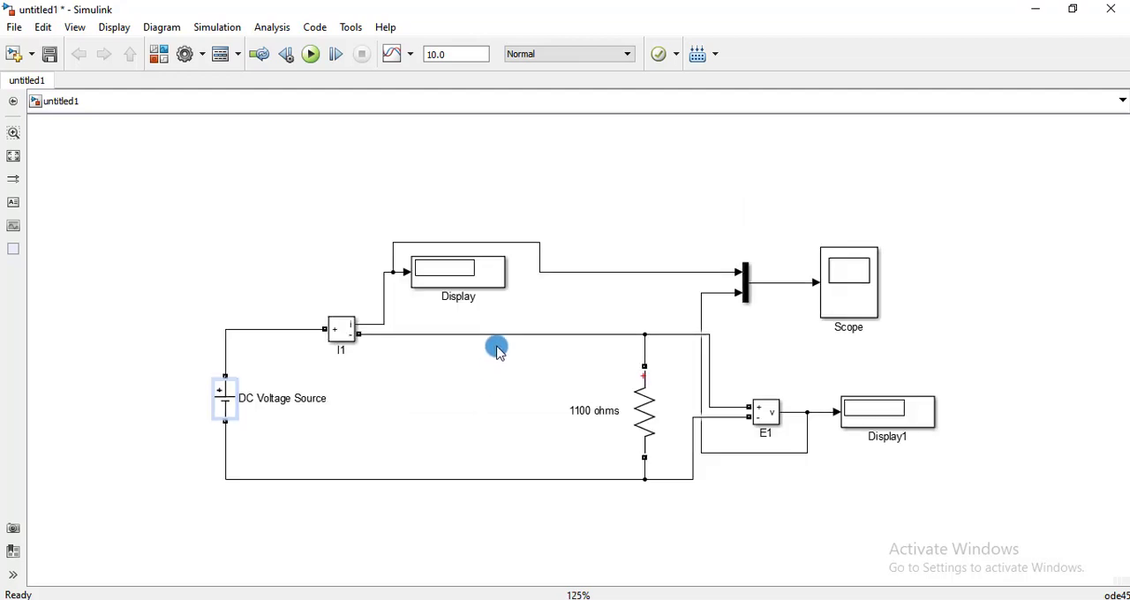
double_click(352, 514)
text(power)
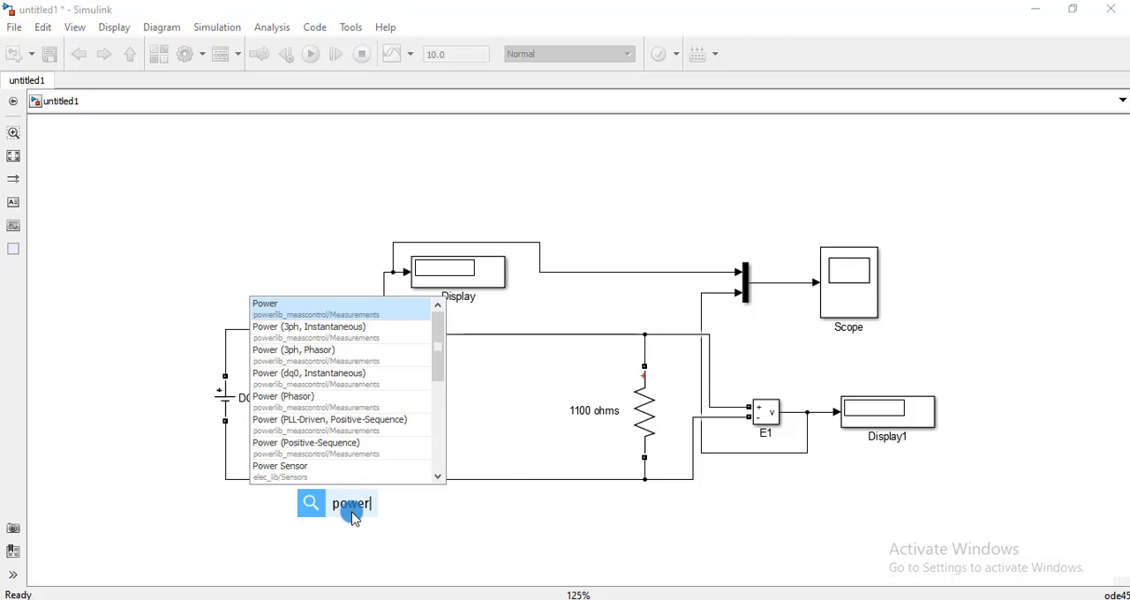
text(gui)
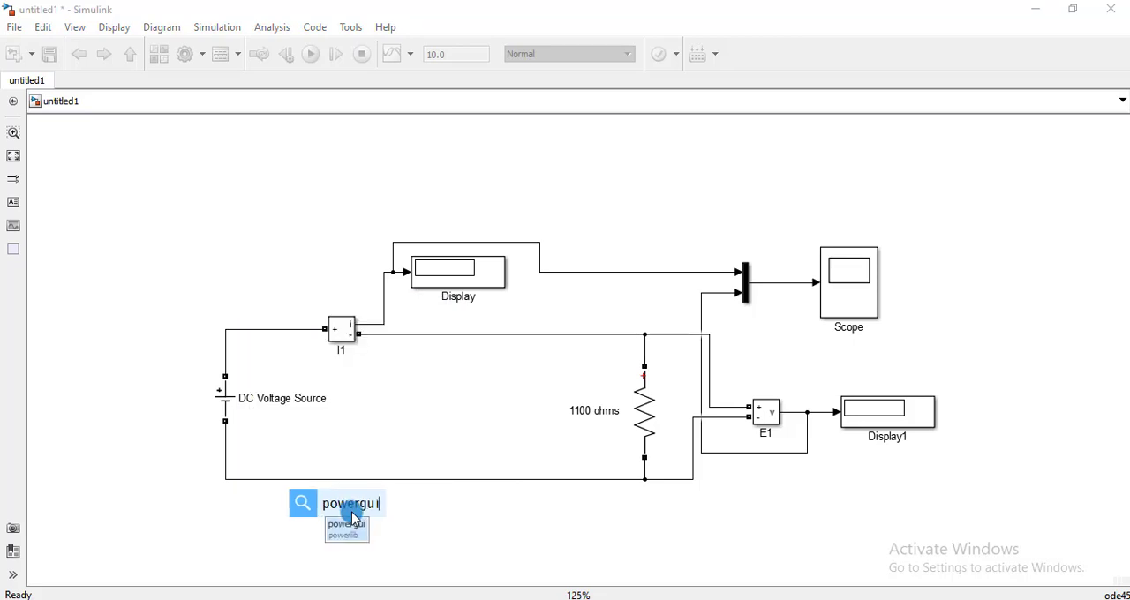
click(349, 528)
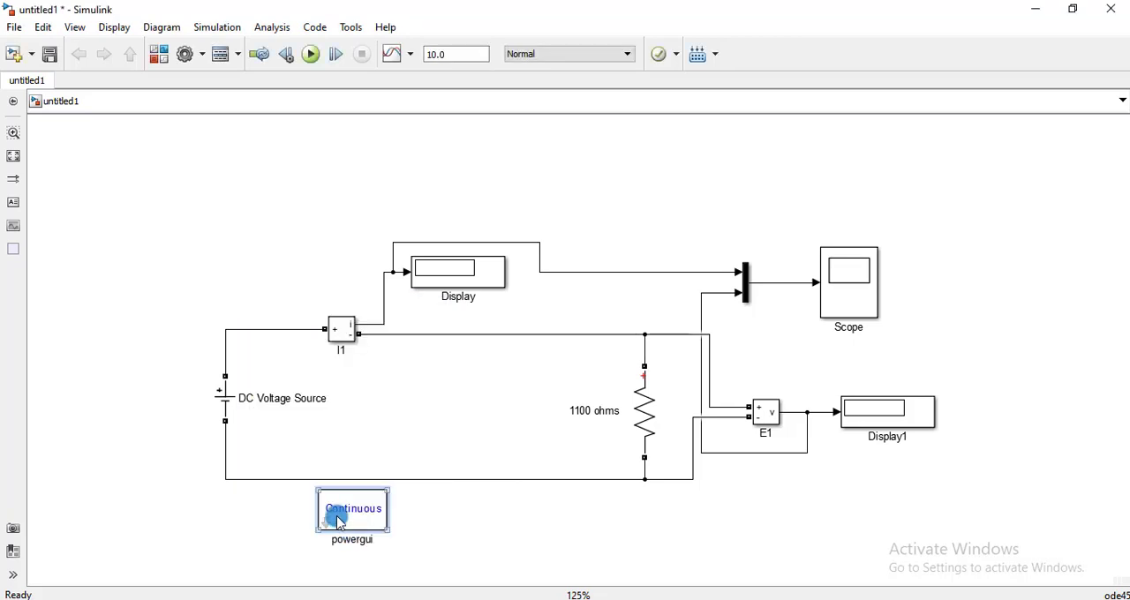
drag(337, 526, 104, 547)
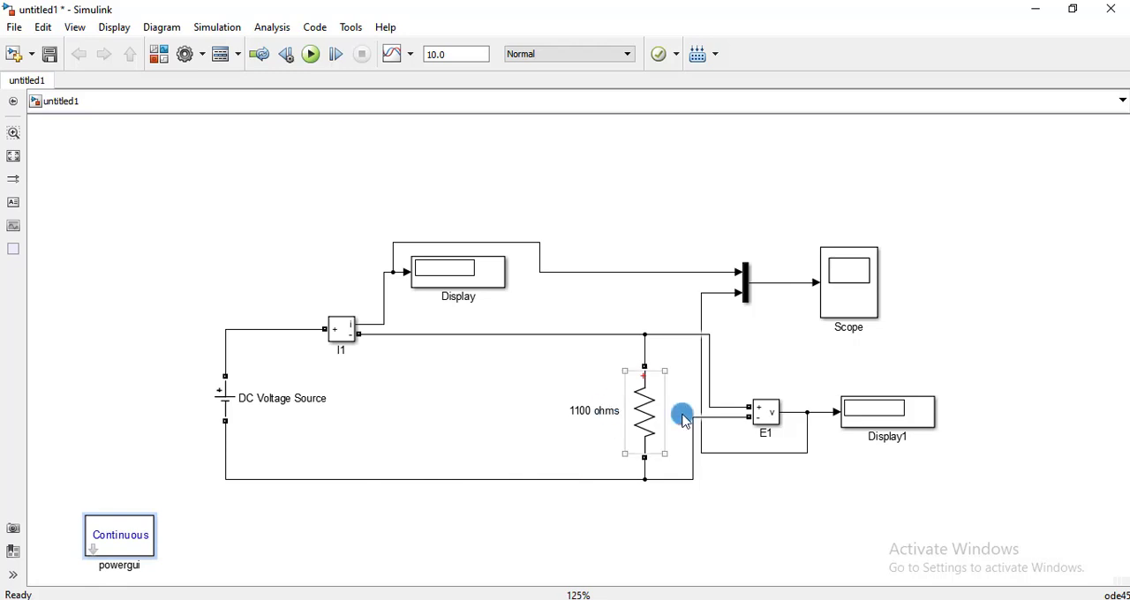
Run the simulation with a stop time of 5 and check the current and voltage readings on both displays.
click(450, 55)
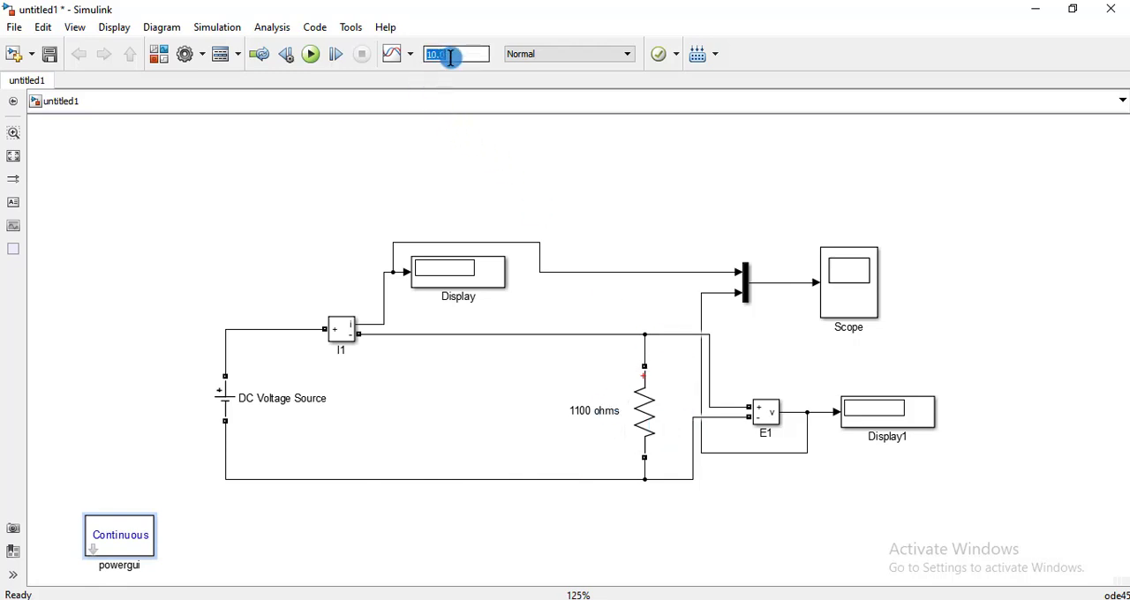
click(451, 174)
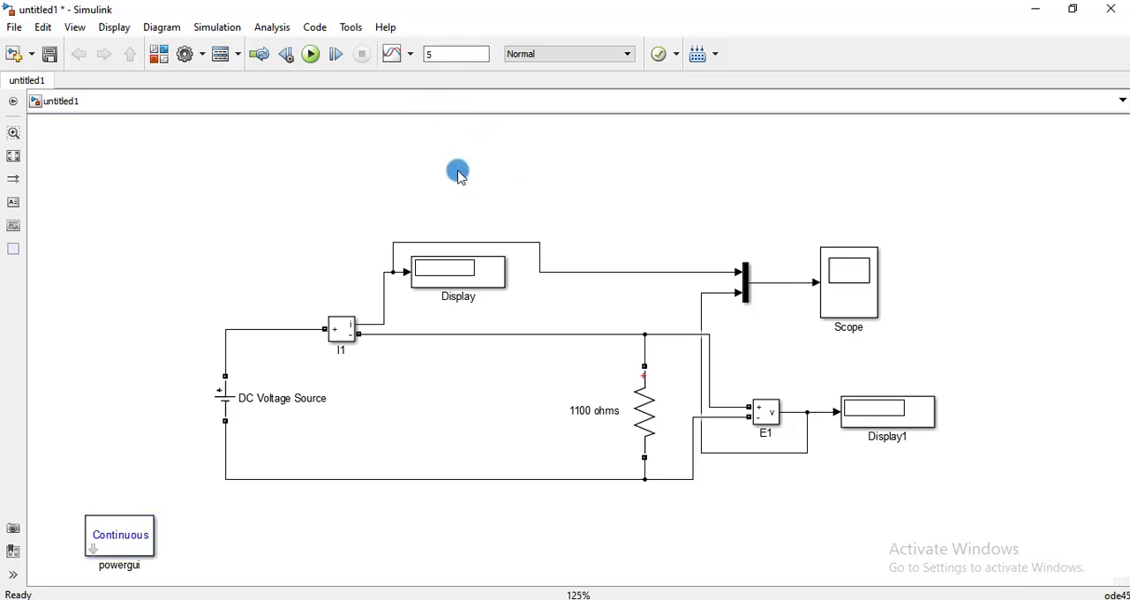
click(310, 54)
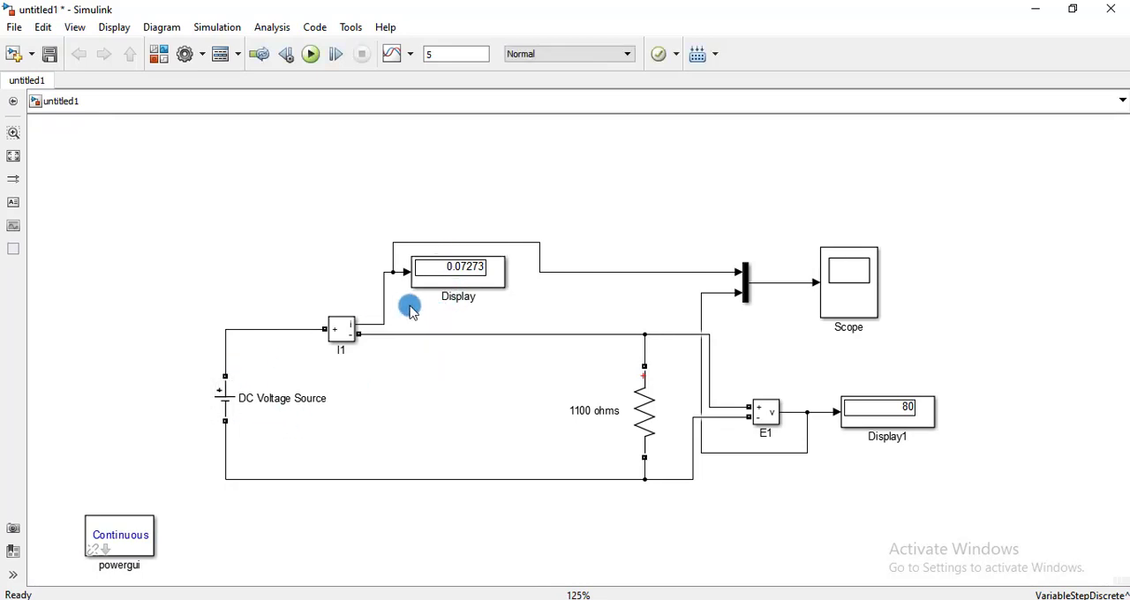
click(461, 278)
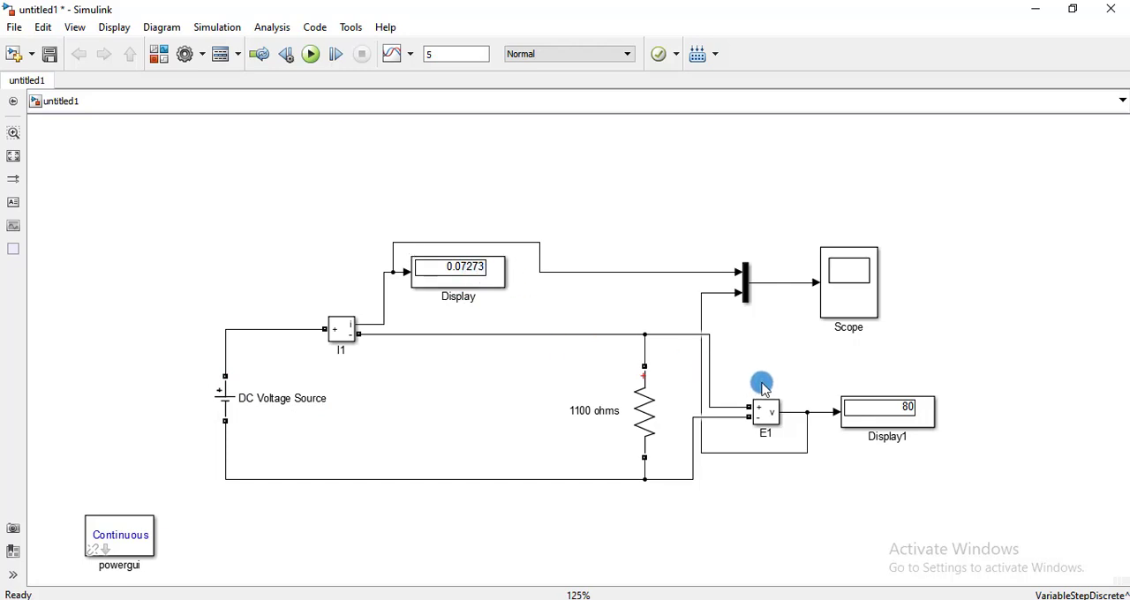
click(222, 407)
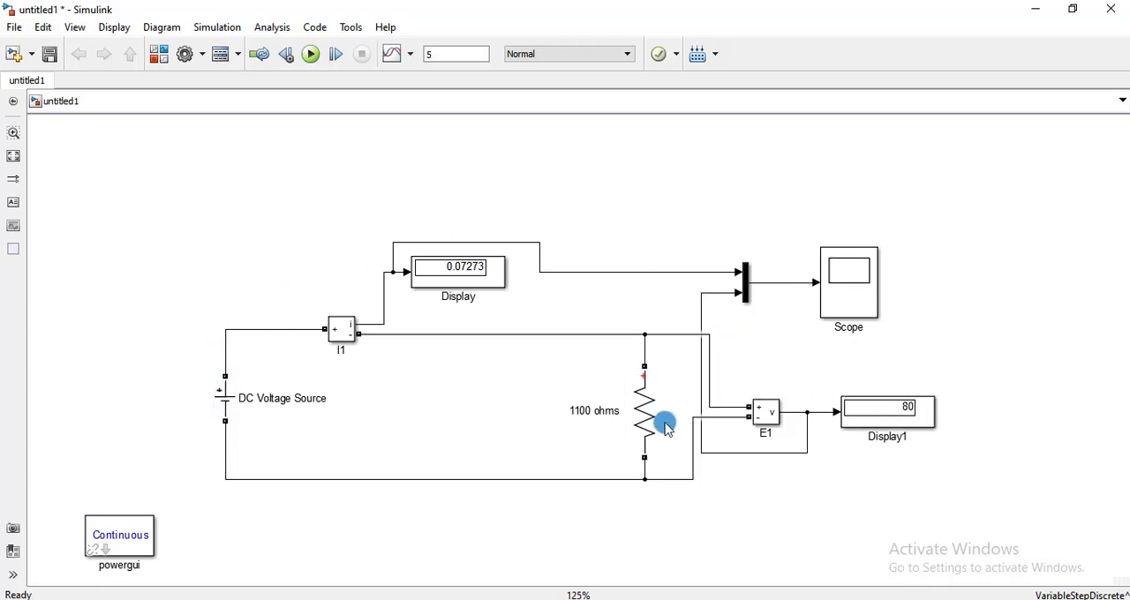
click(927, 426)
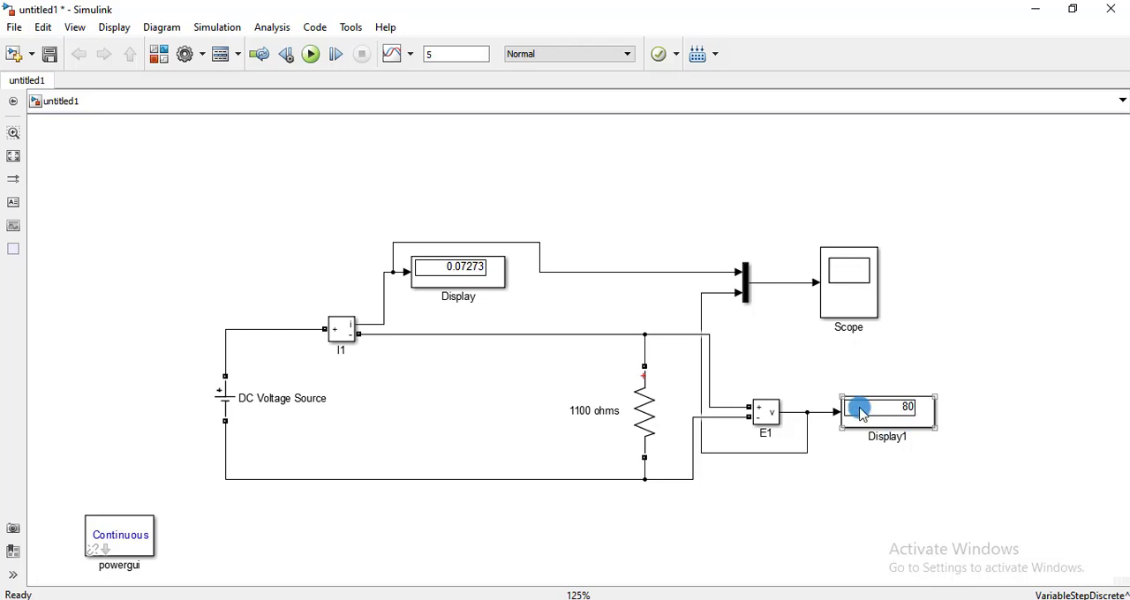
Open the Scope in a maximized window and autoscale its axes to fit both signals.
click(842, 279)
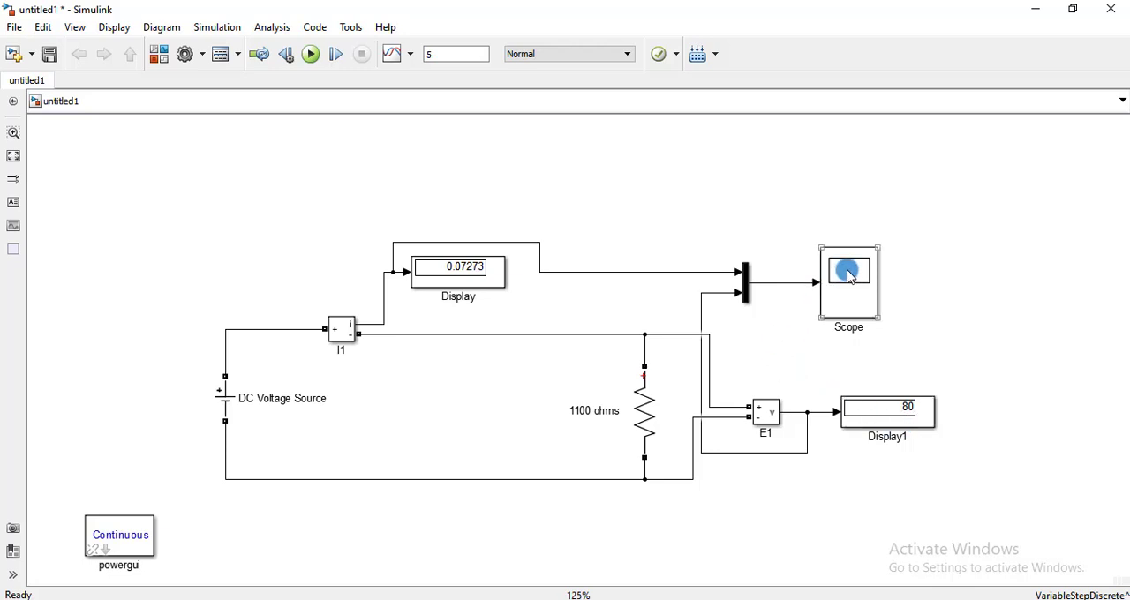
double_click(850, 277)
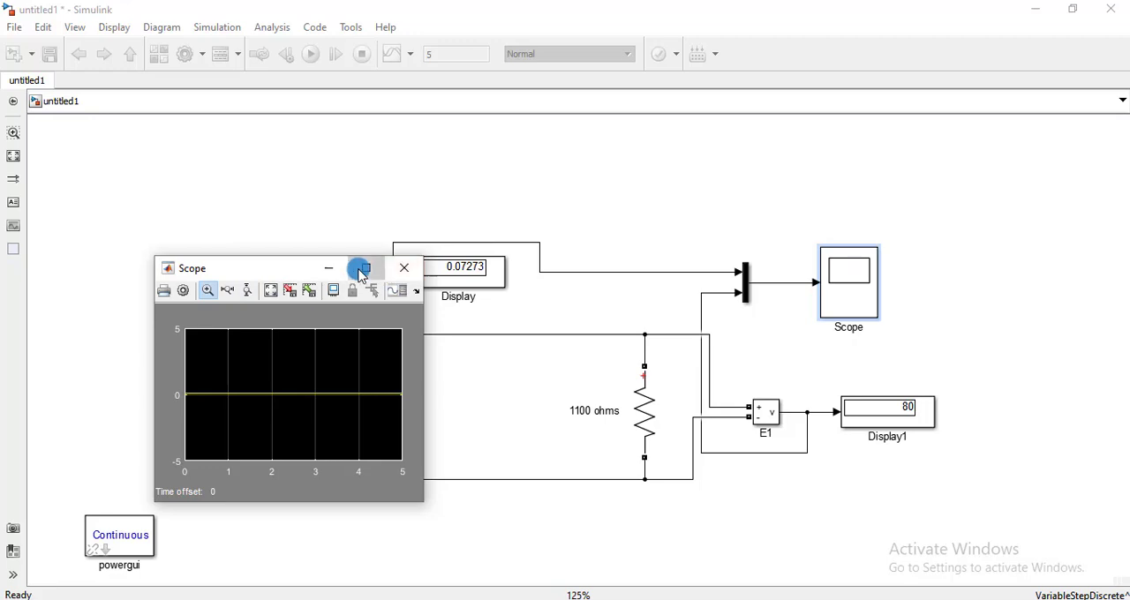
click(364, 268)
click(117, 28)
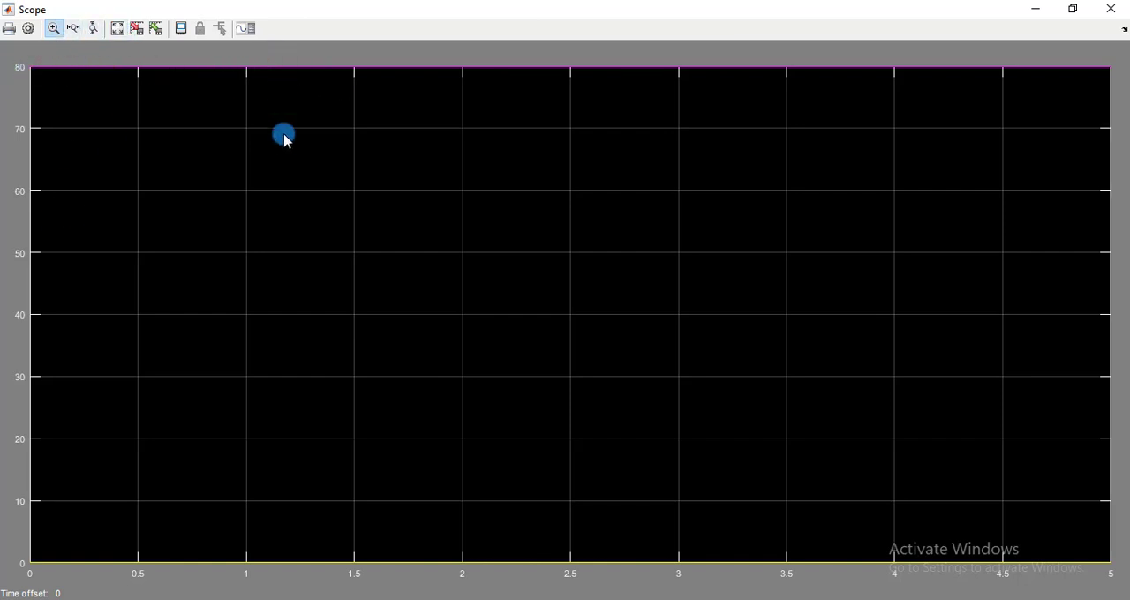
Examine the current trace up close, then autoscale the plot and zoom in on the voltage trace.
drag(108, 595, 92, 599)
drag(88, 444, 149, 547)
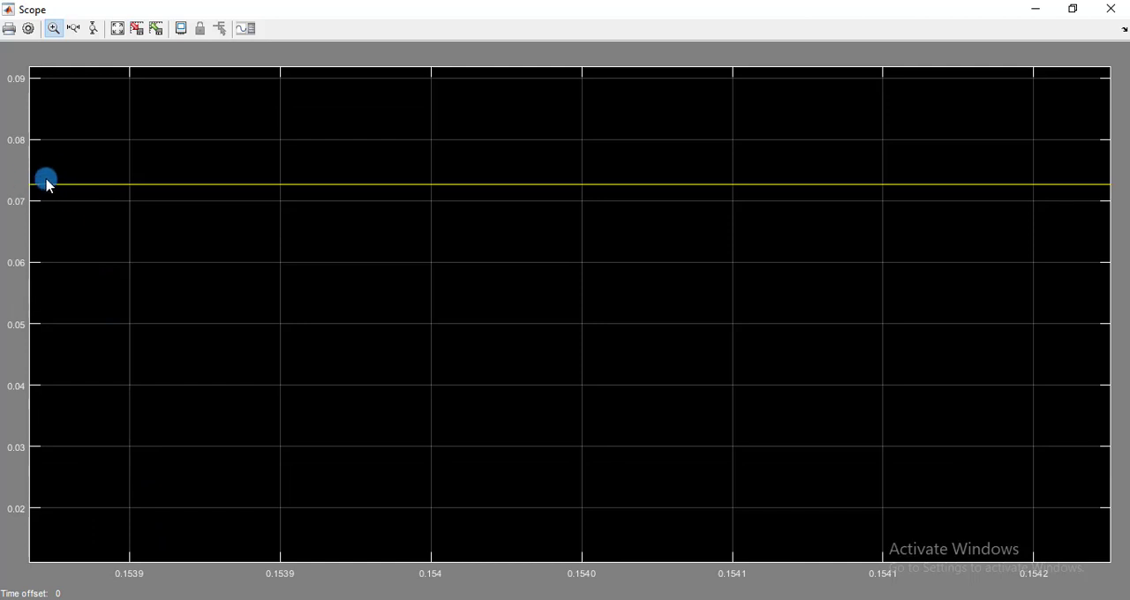
drag(50, 163, 81, 252)
drag(68, 152, 101, 303)
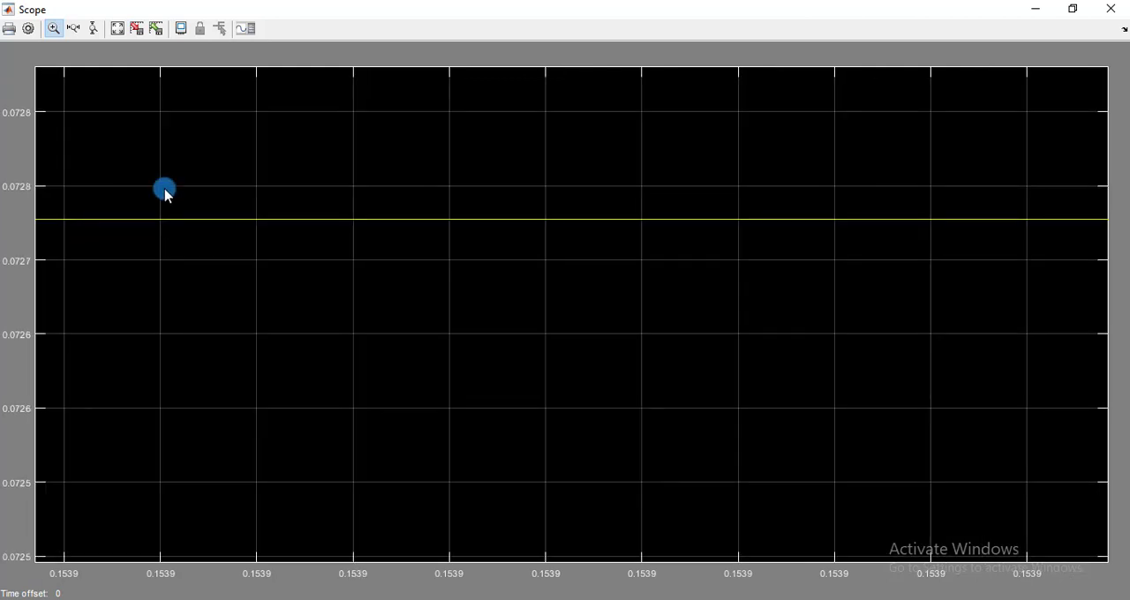
click(119, 29)
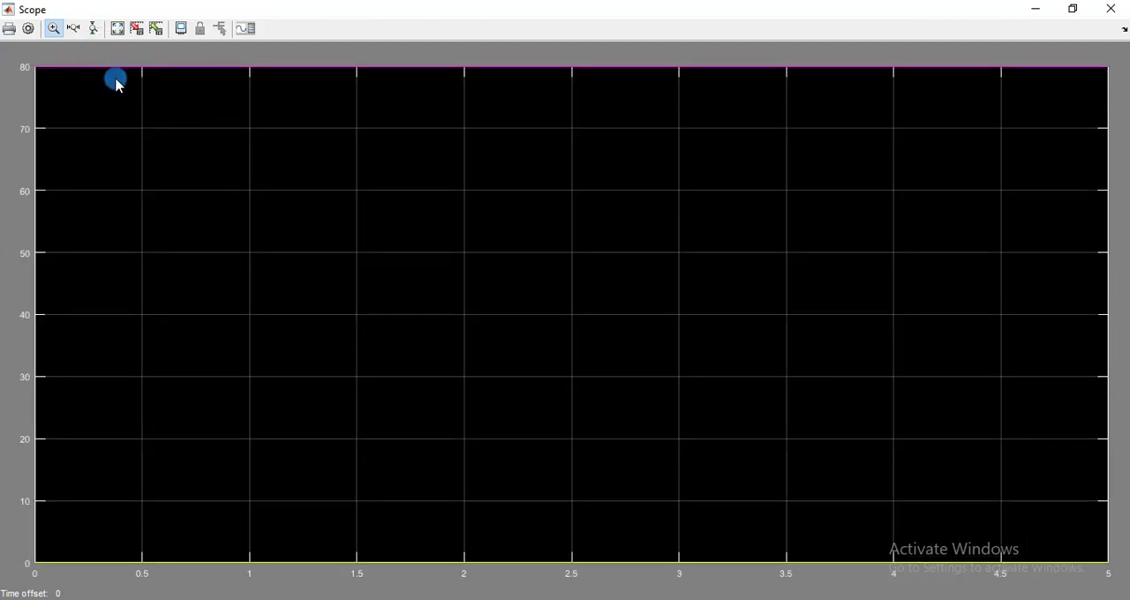
mouse_move(145, 52)
mouse_down()
mouse_move(162, 44)
mouse_move(164, 56)
mouse_up()
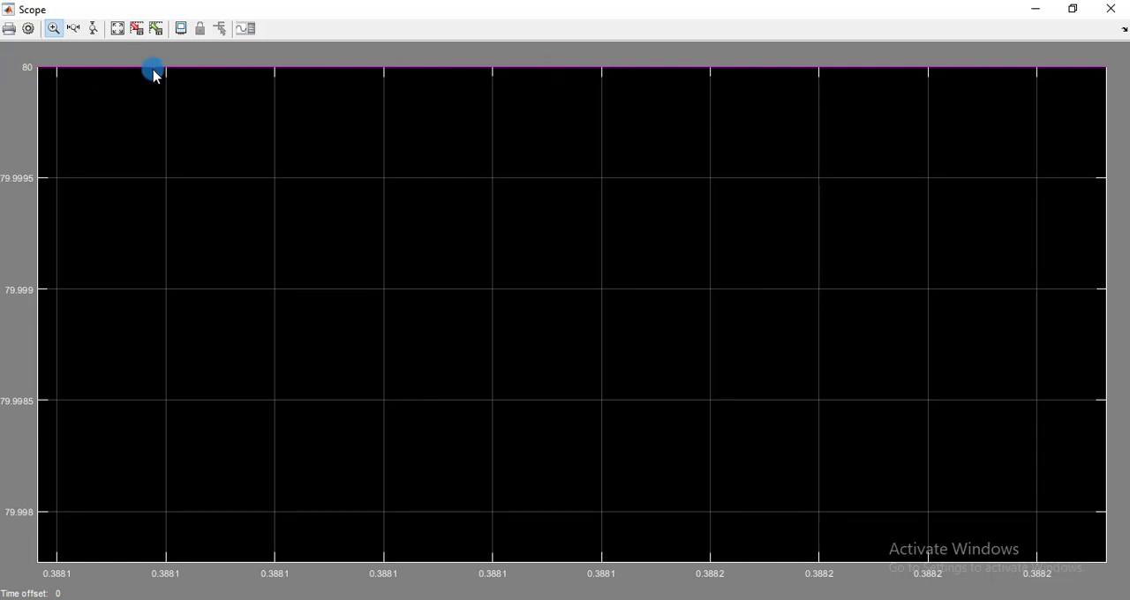
Style line 1 of the Scope as a solid blue line with a width of 4.0.
click(31, 29)
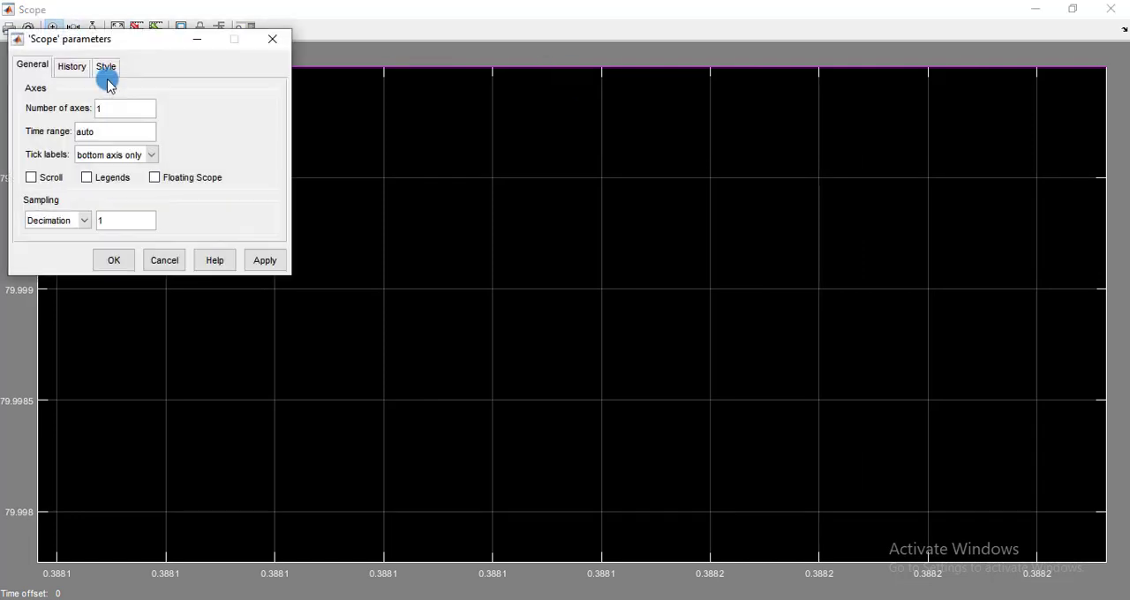
drag(56, 36, 298, 94)
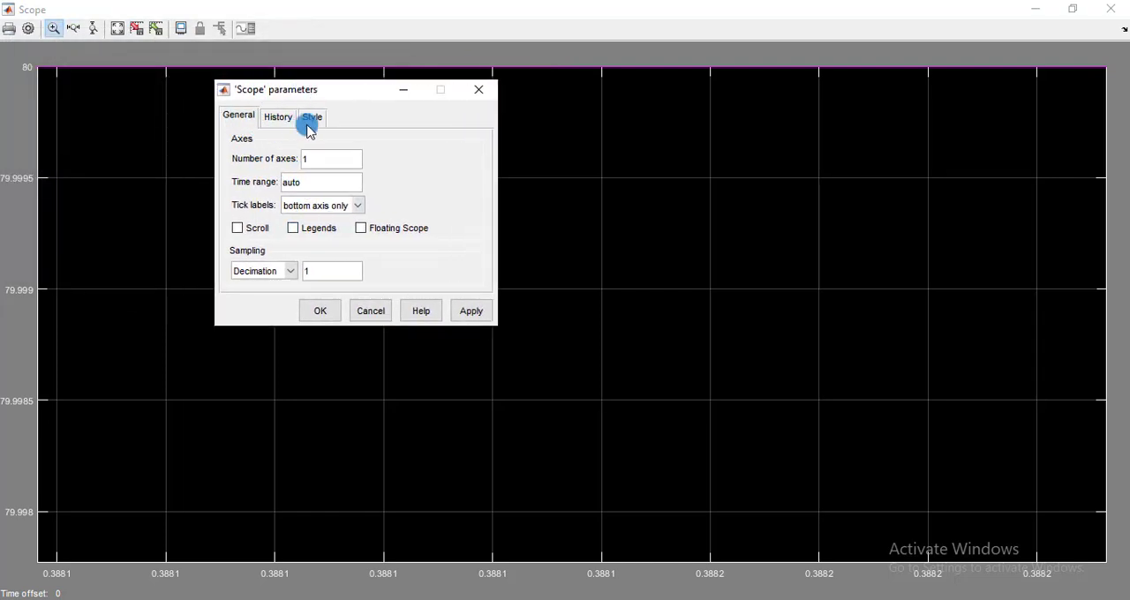
click(310, 117)
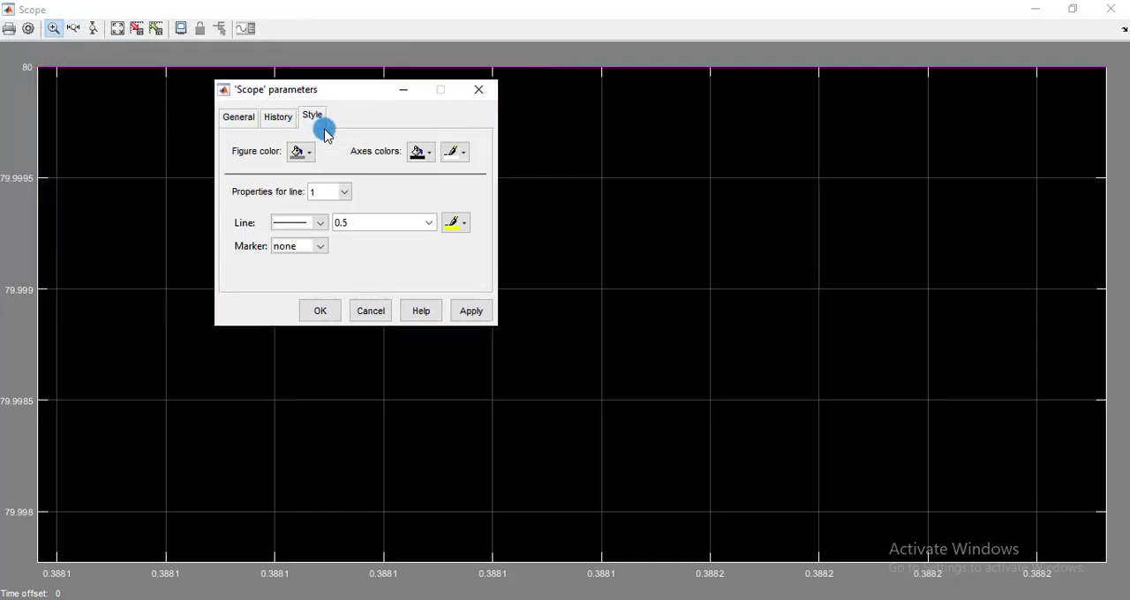
click(344, 191)
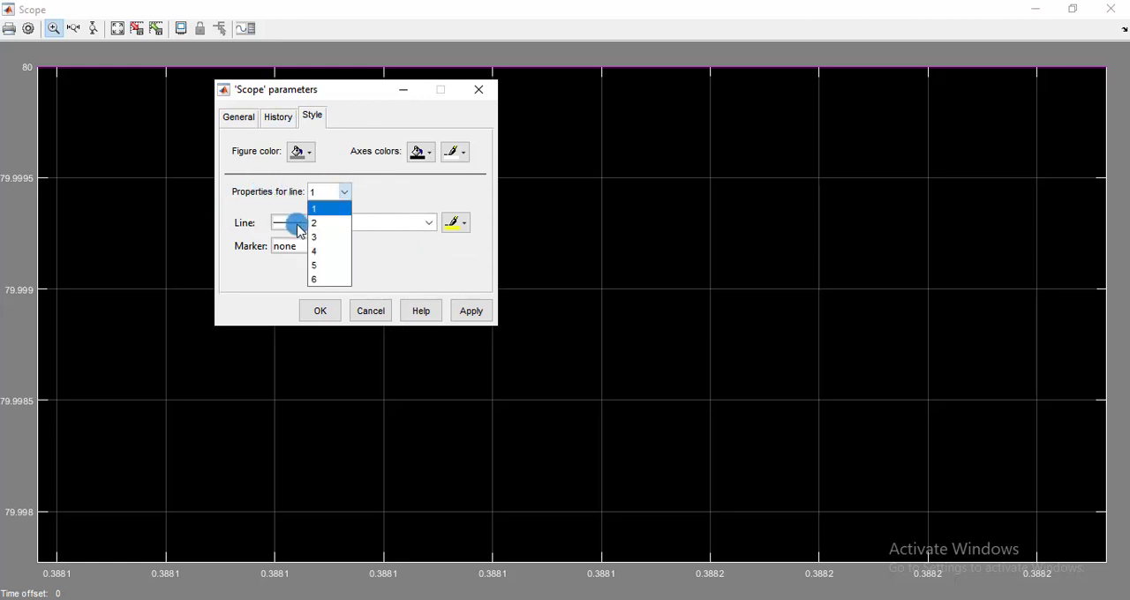
click(320, 215)
click(321, 222)
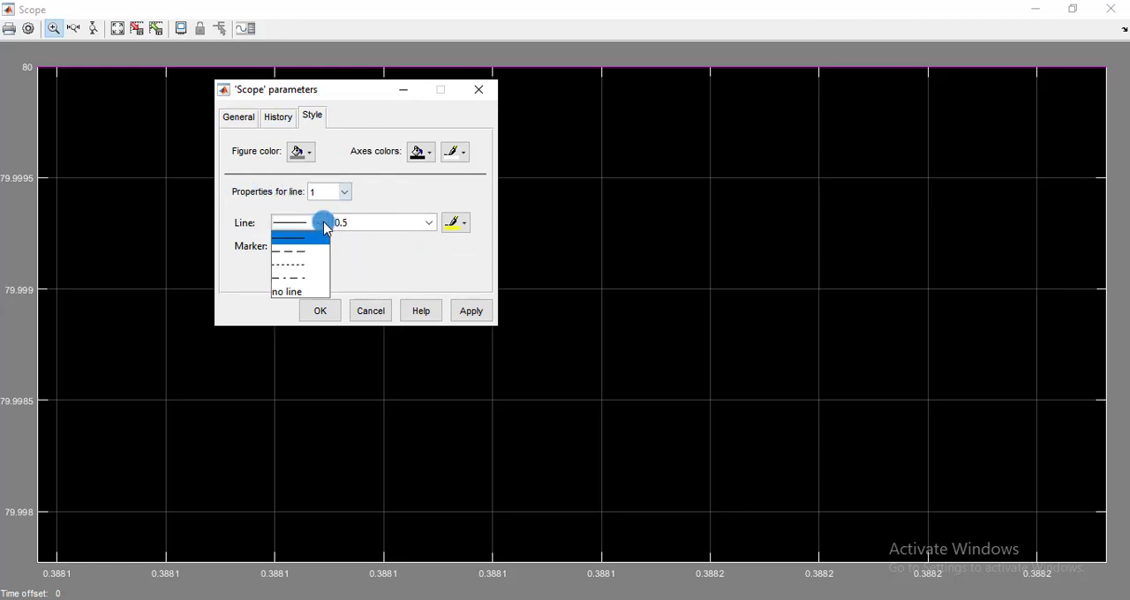
click(321, 223)
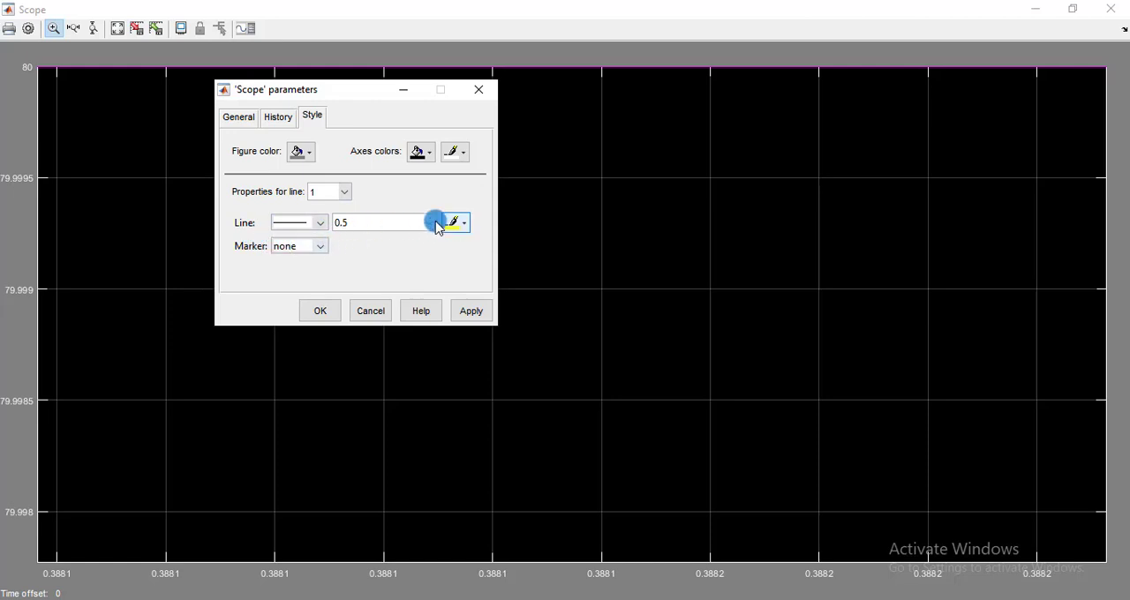
click(430, 223)
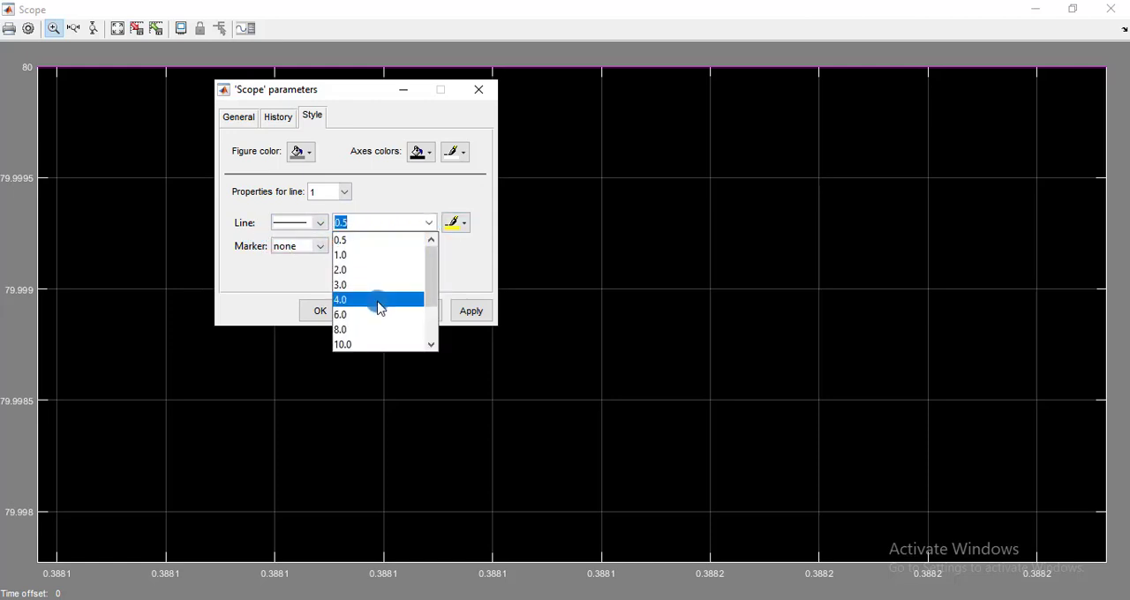
click(376, 300)
click(467, 228)
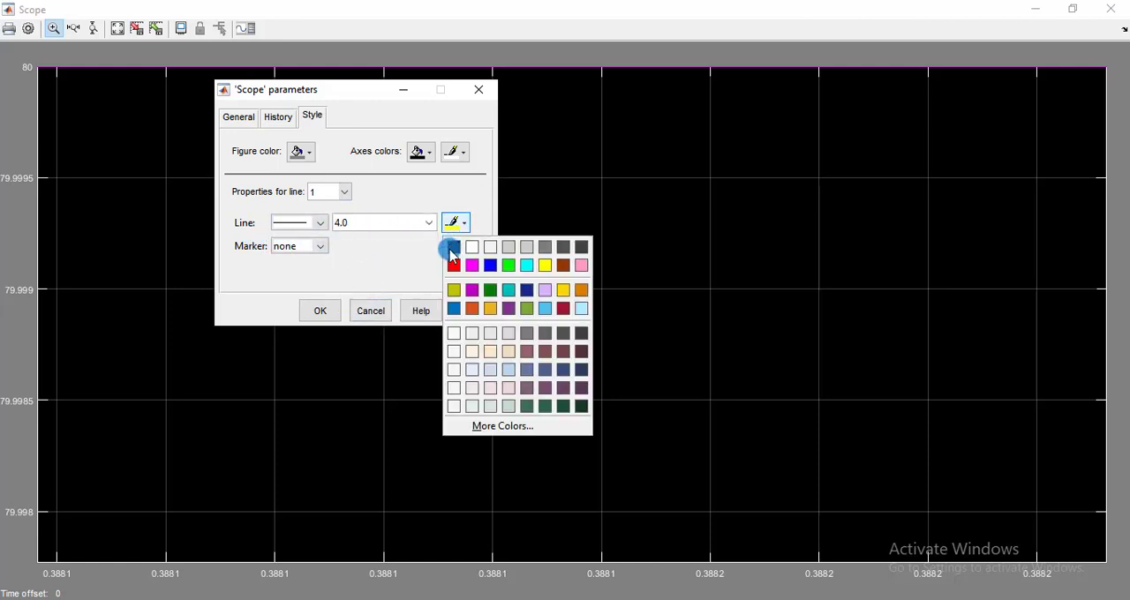
click(491, 265)
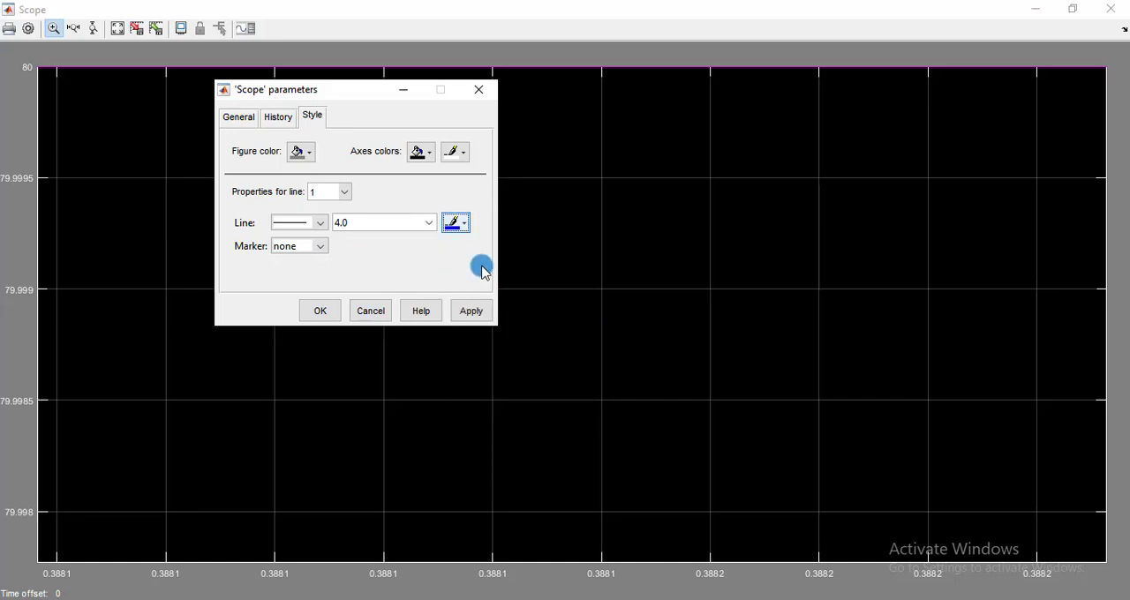
click(470, 310)
click(322, 310)
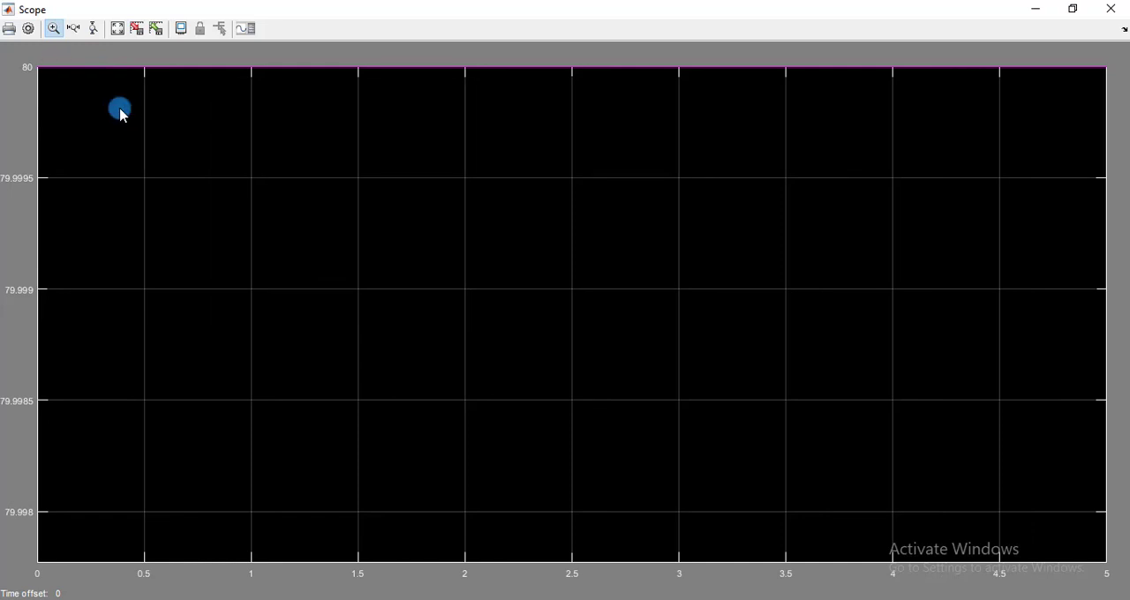
Style line 2 of the Scope as a brown line with a width of 3.0 and apply it.
click(35, 32)
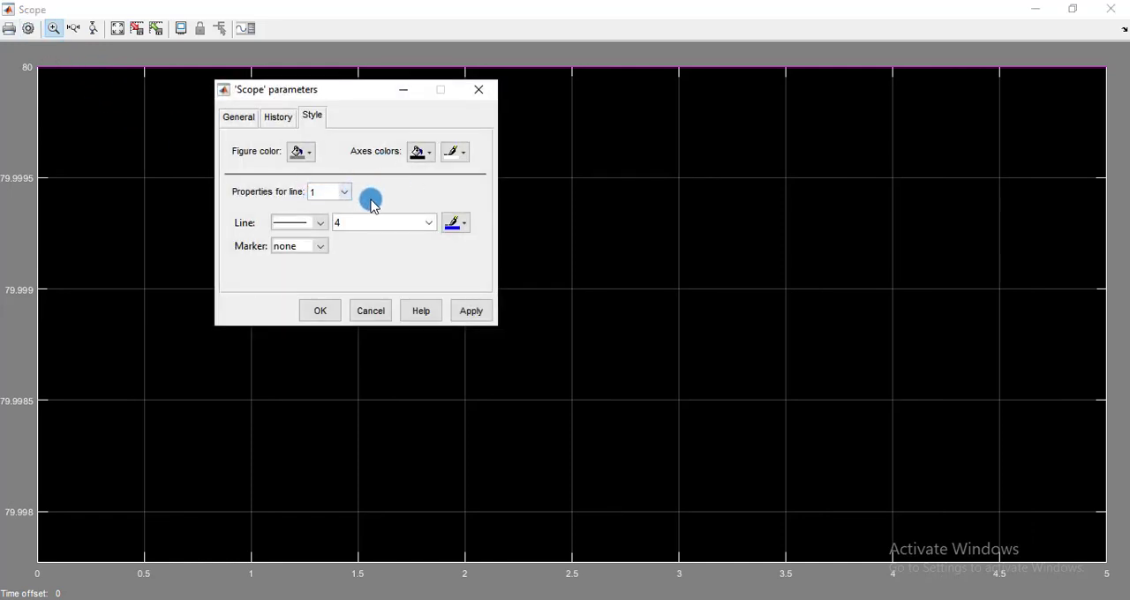
click(339, 194)
click(332, 221)
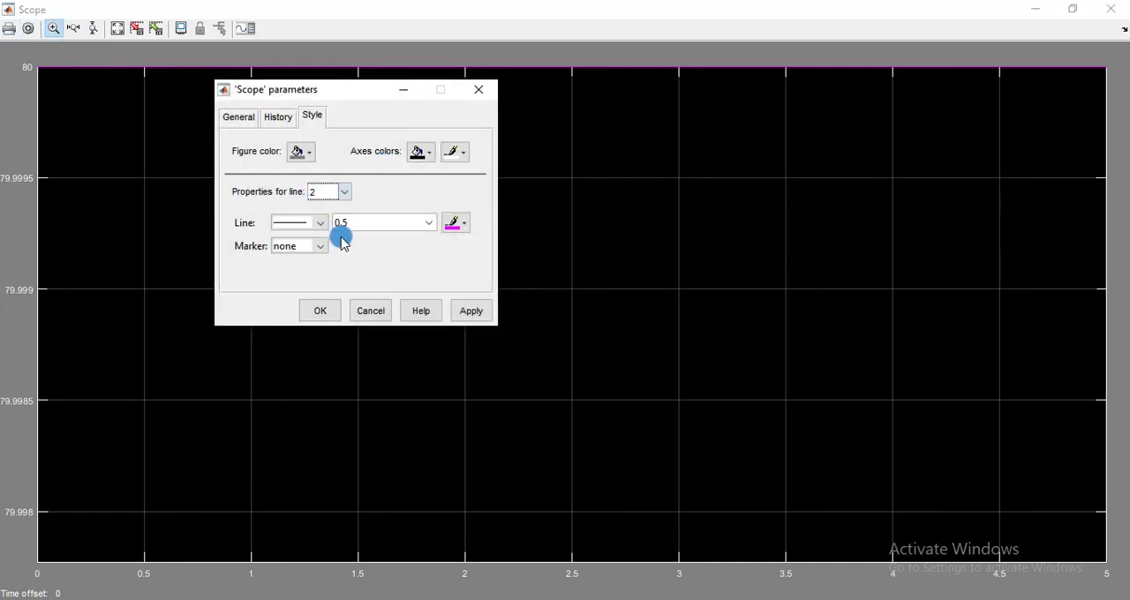
click(451, 225)
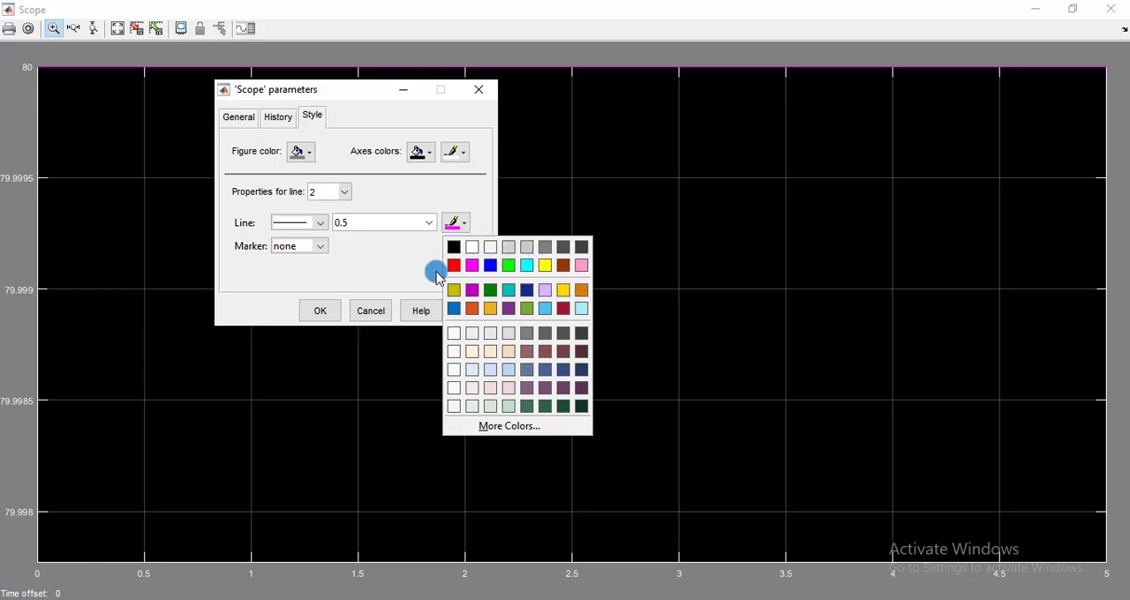
click(562, 265)
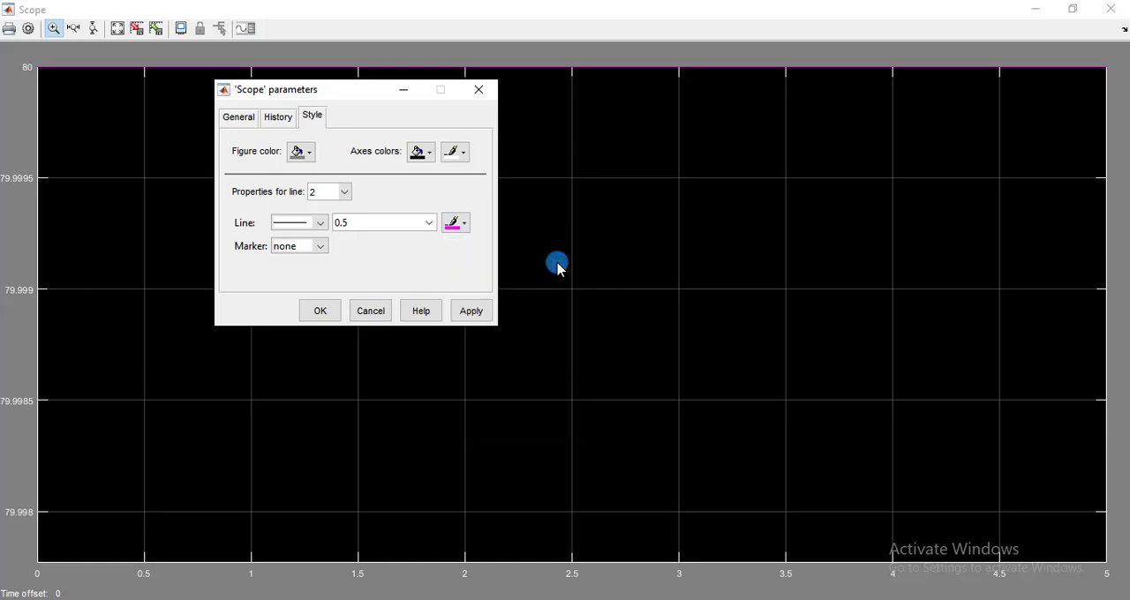
click(425, 224)
click(380, 282)
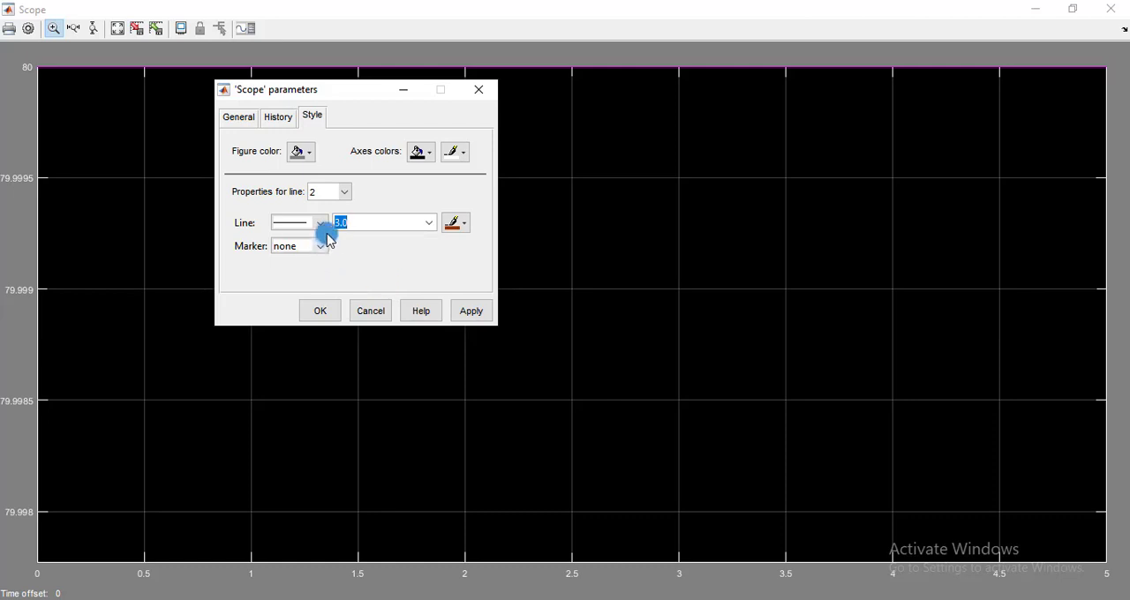
click(471, 313)
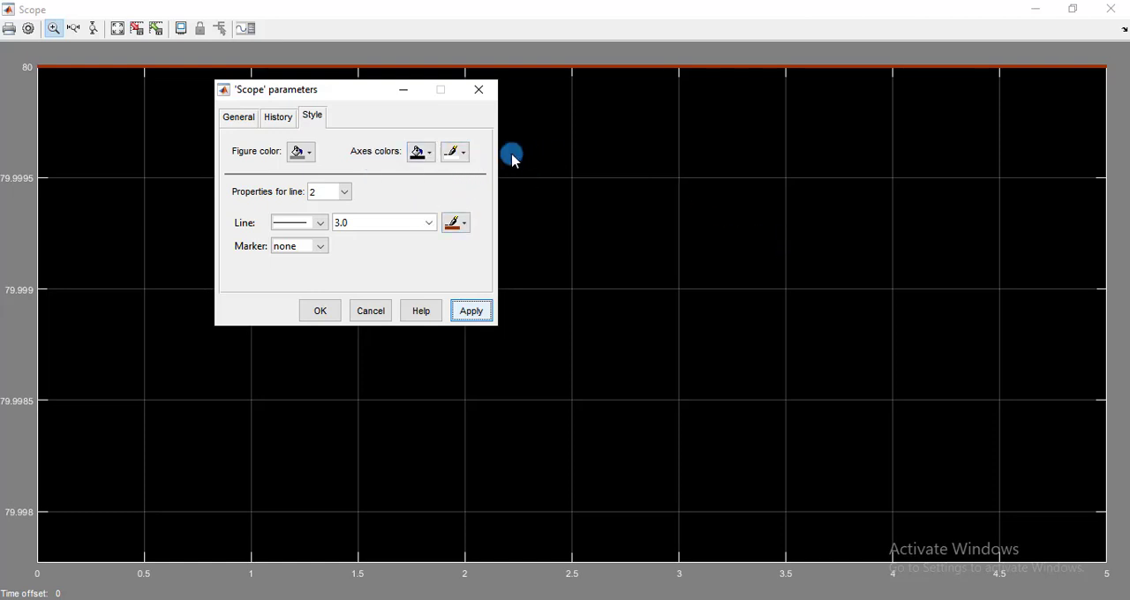
Set the Scope's figure color to white and apply it.
click(436, 153)
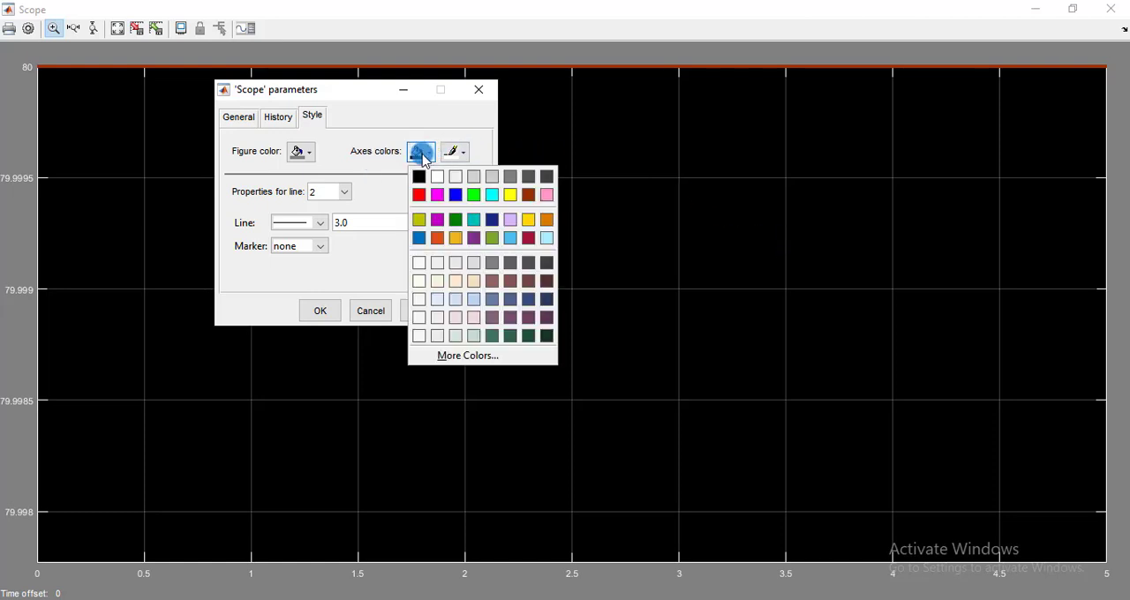
click(417, 130)
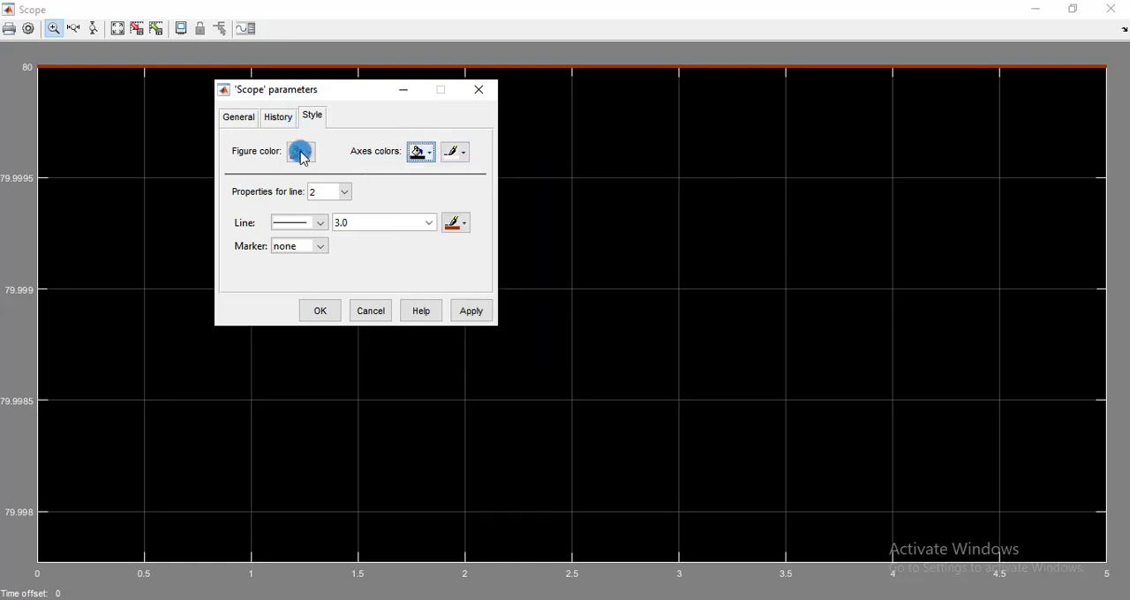
click(314, 162)
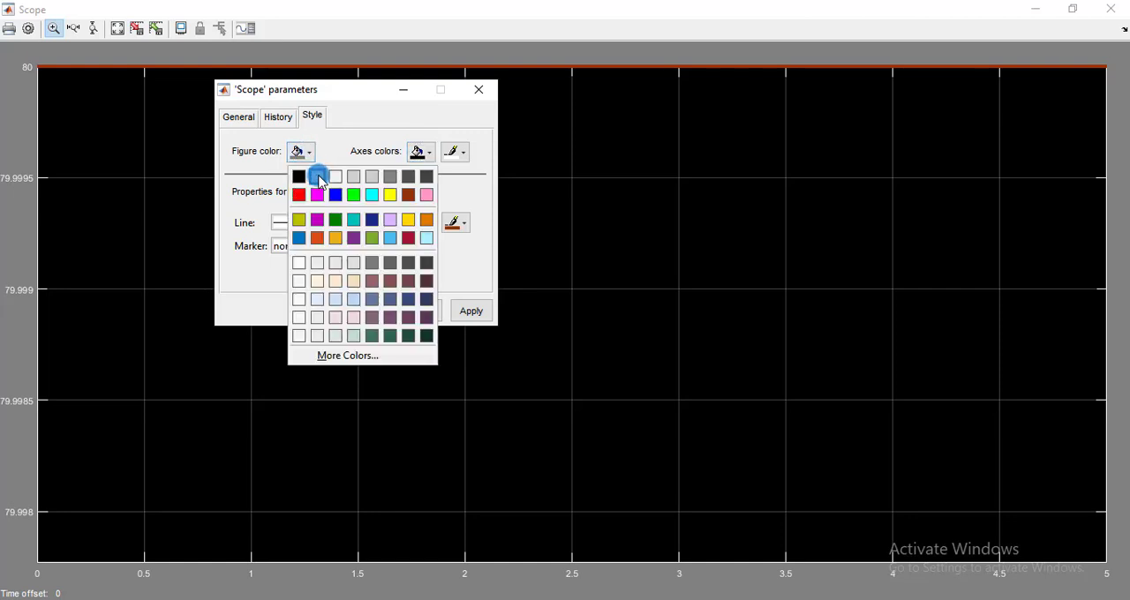
click(320, 176)
click(460, 312)
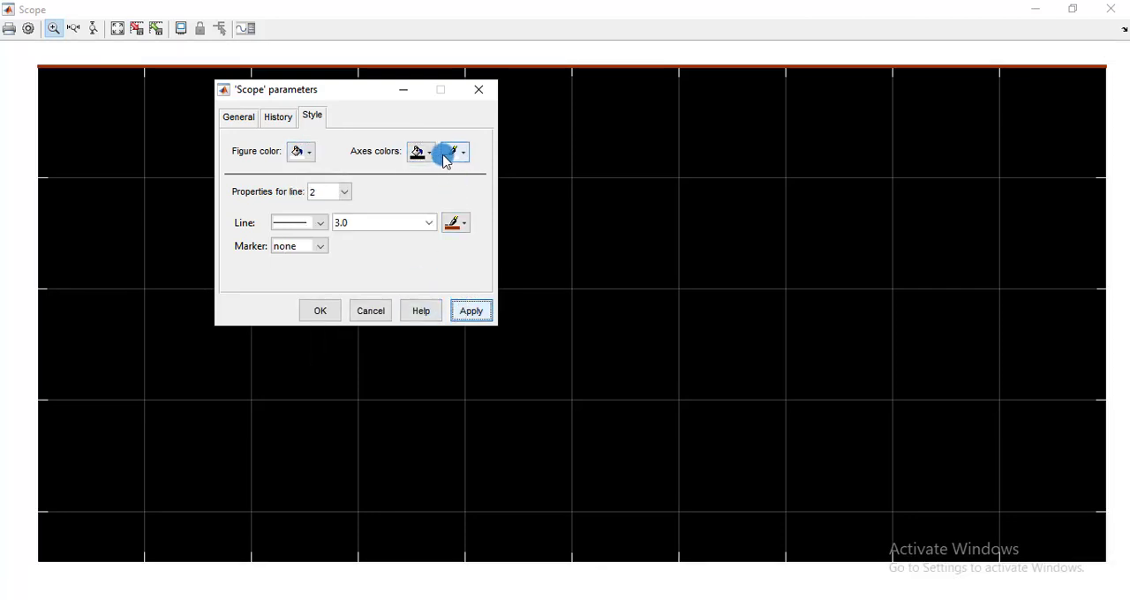
Set the Scope's axes background color to white and apply it.
click(437, 159)
click(419, 176)
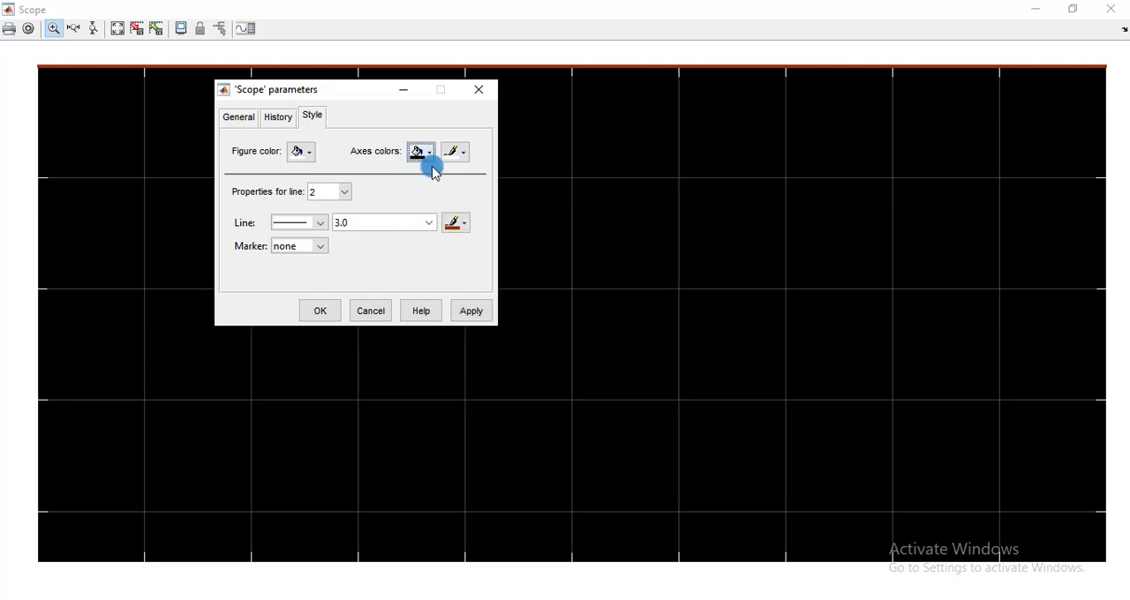
click(468, 157)
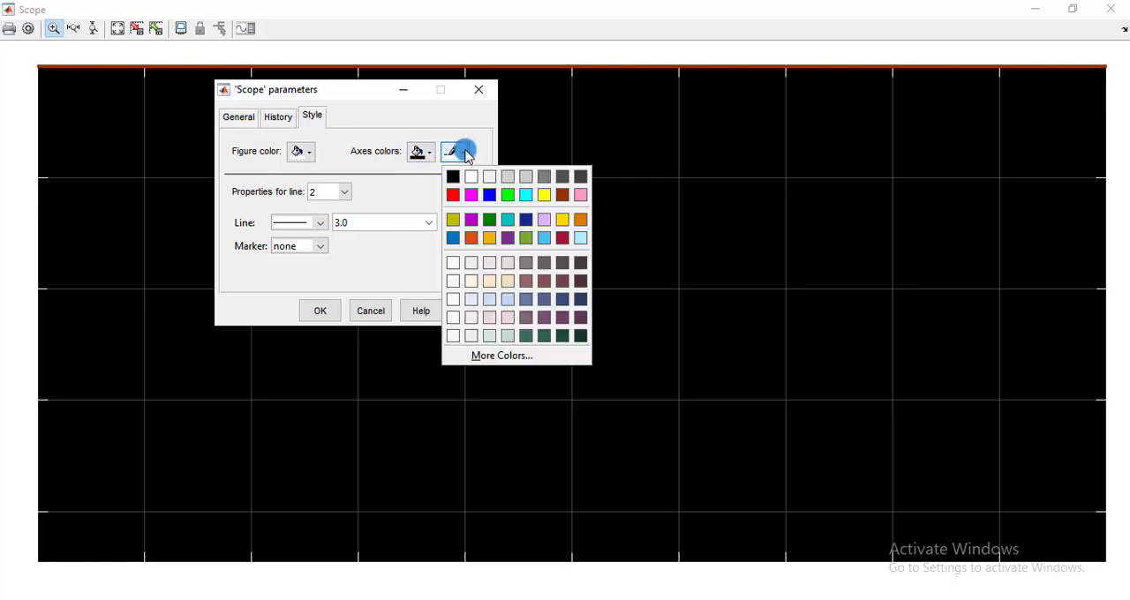
click(460, 153)
click(432, 153)
click(436, 178)
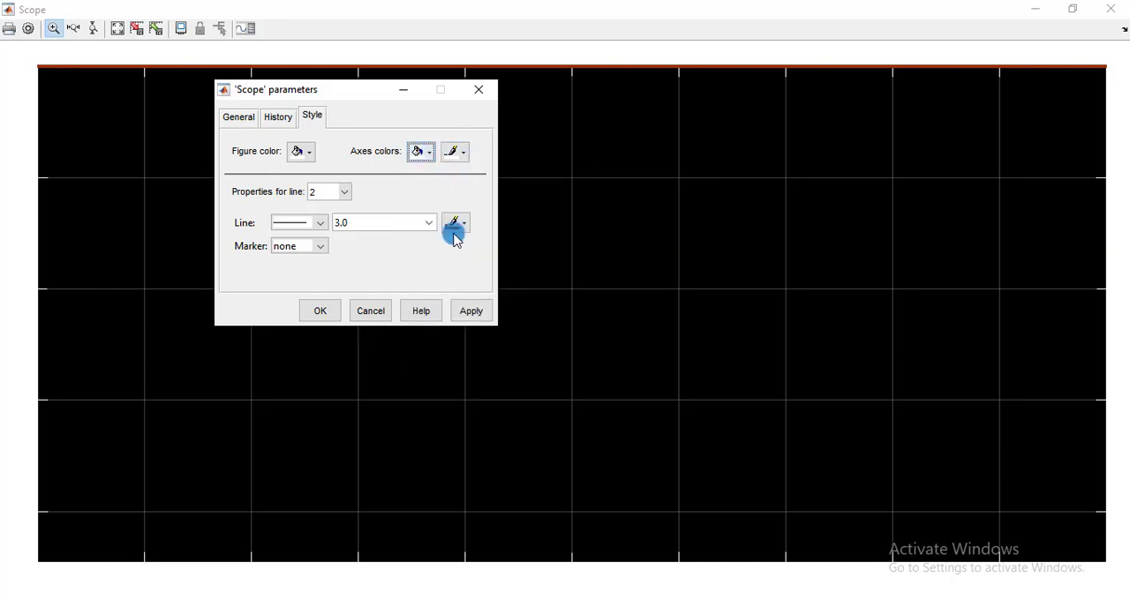
click(472, 311)
Set the color of the Scope's axes lines and labels to black and accept the style settings.
click(471, 155)
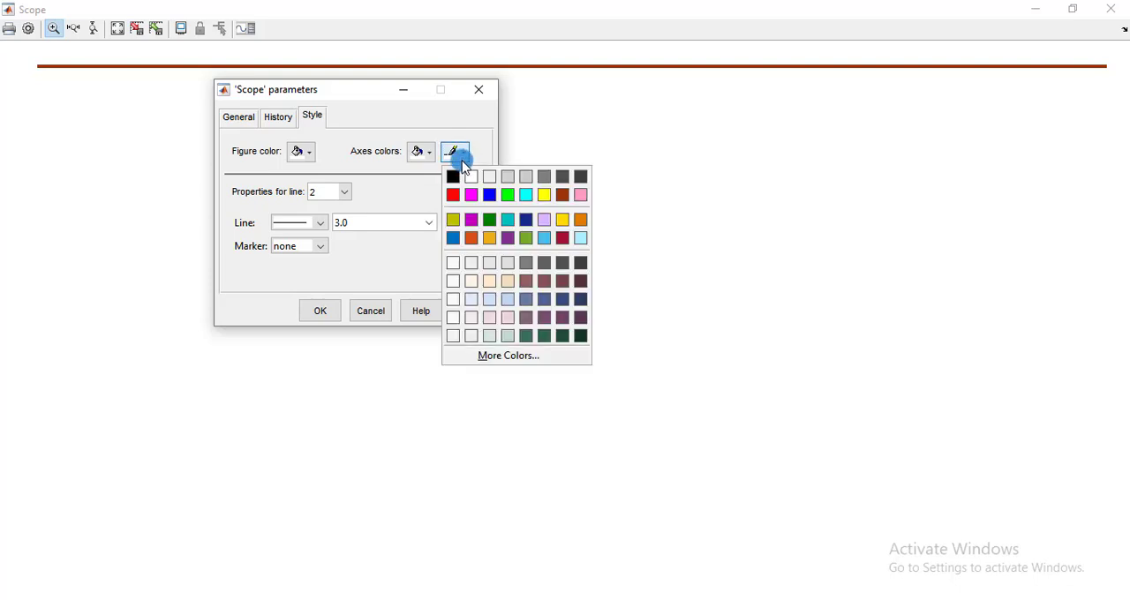
click(460, 179)
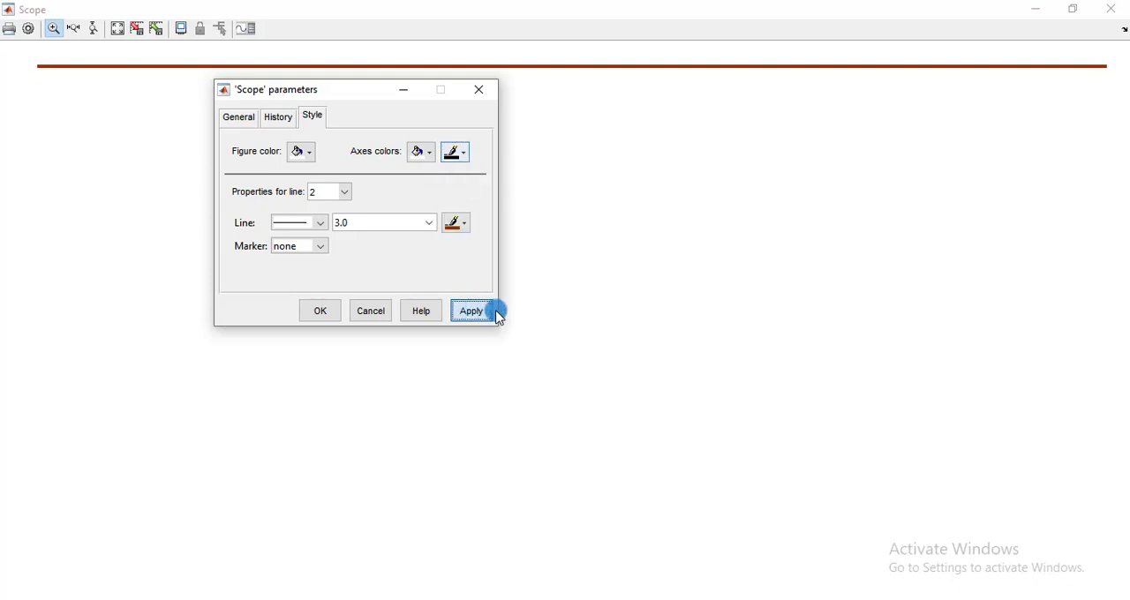
click(485, 311)
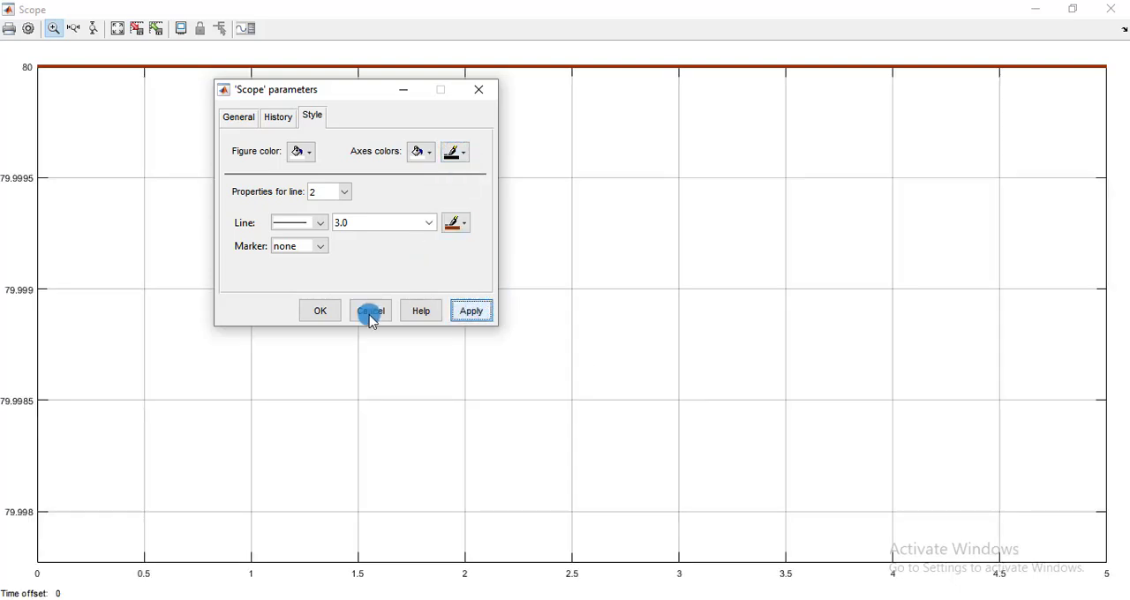
click(323, 309)
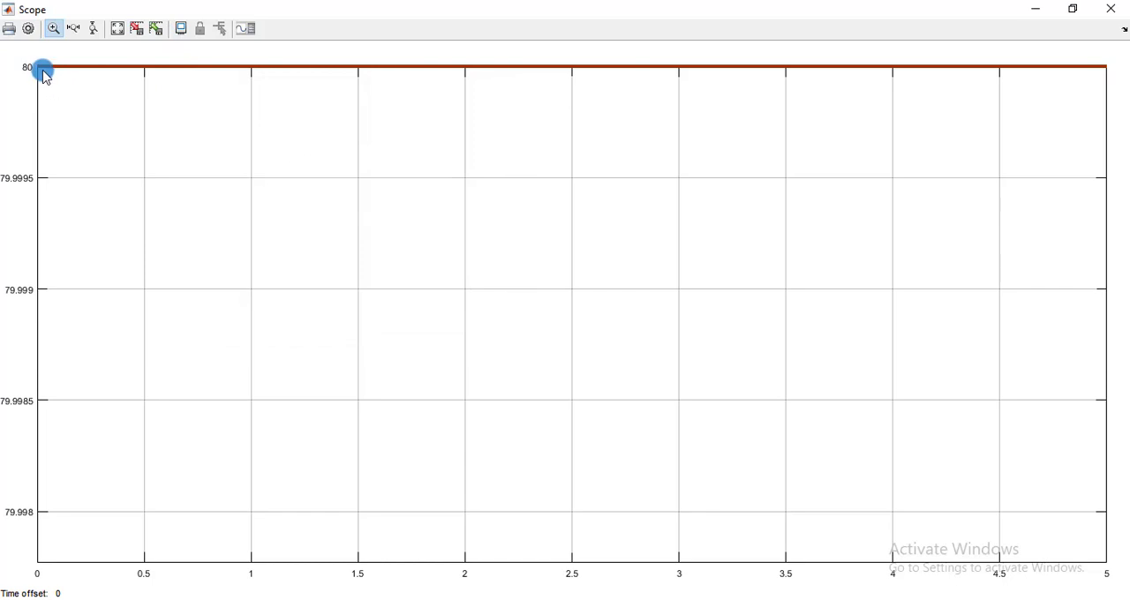
Close the Scope, rerun the simulation, and autoscale the reopened Scope to show both traces.
click(1112, 9)
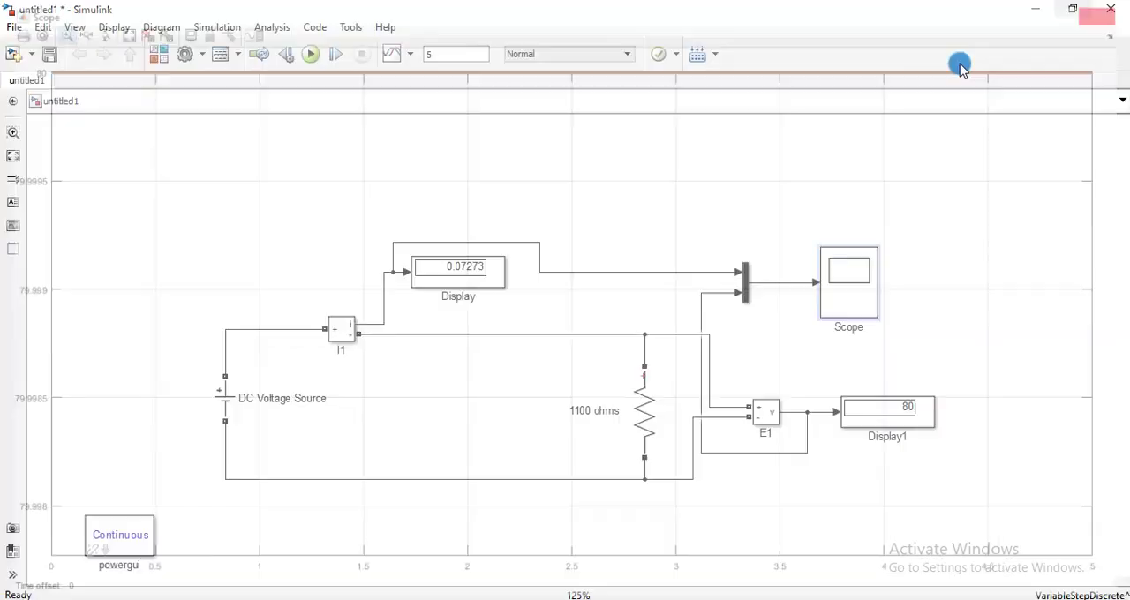
click(317, 54)
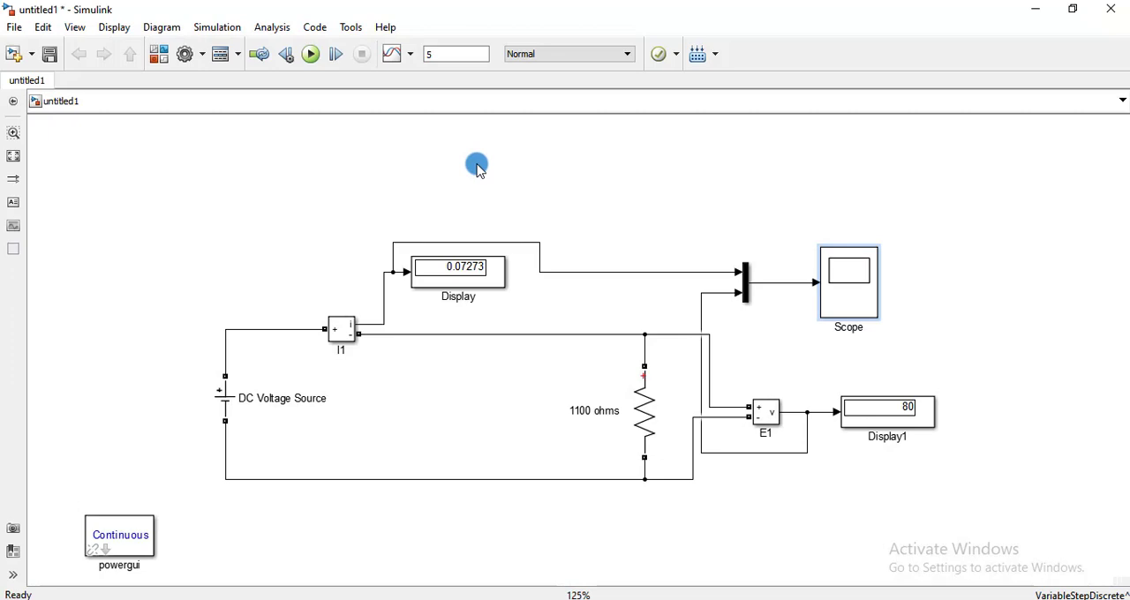
double_click(843, 277)
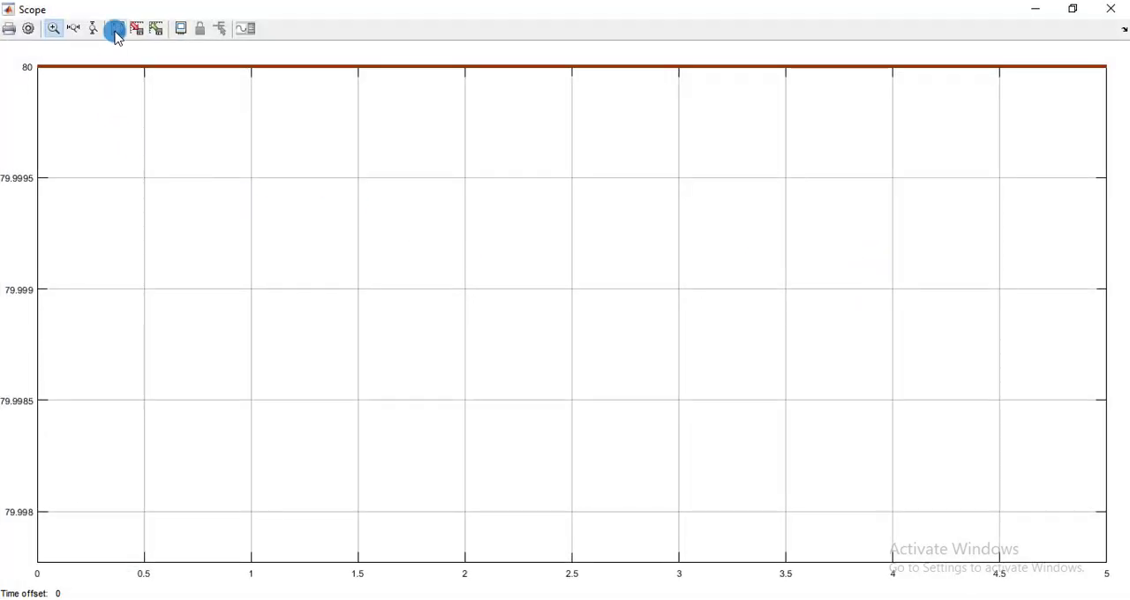
click(116, 32)
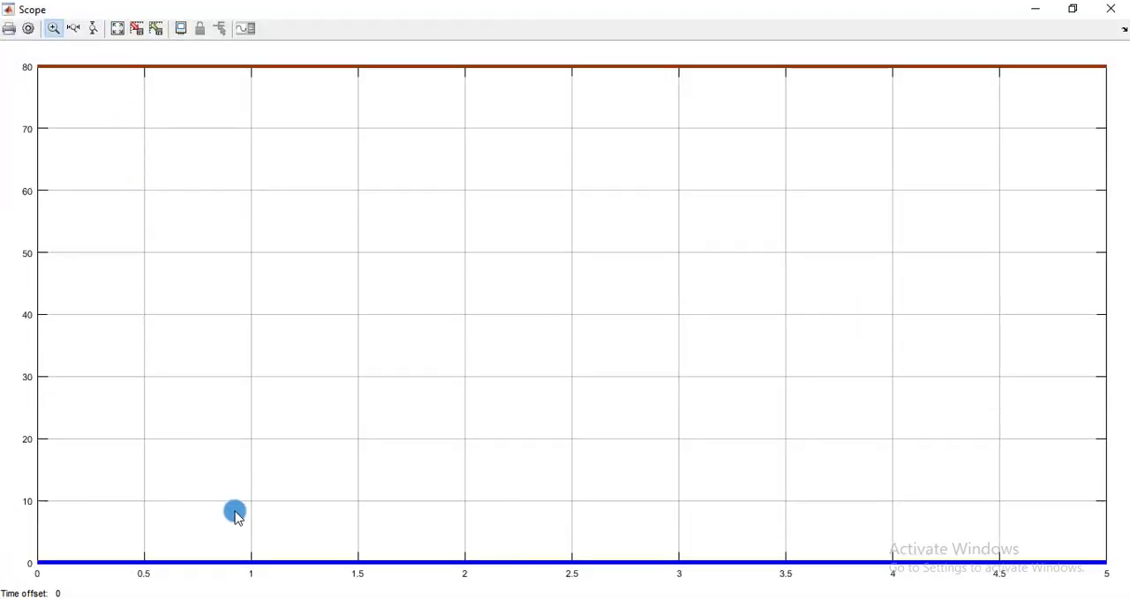
Set the Scope's vertical axis limits to Y-min -5 and Y-max 100.
right_click(106, 170)
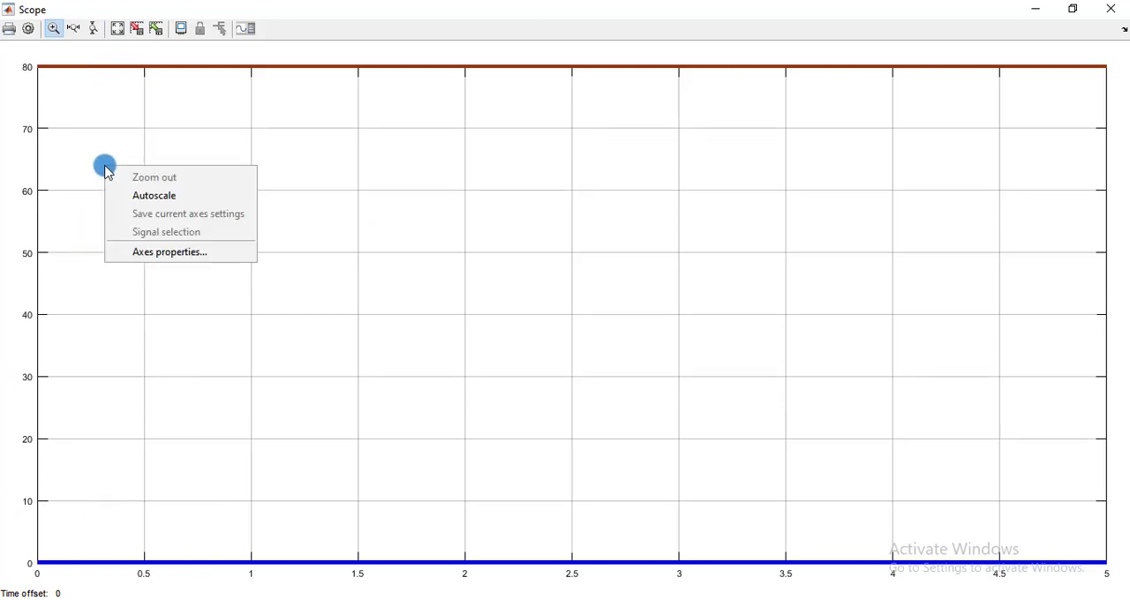
click(141, 252)
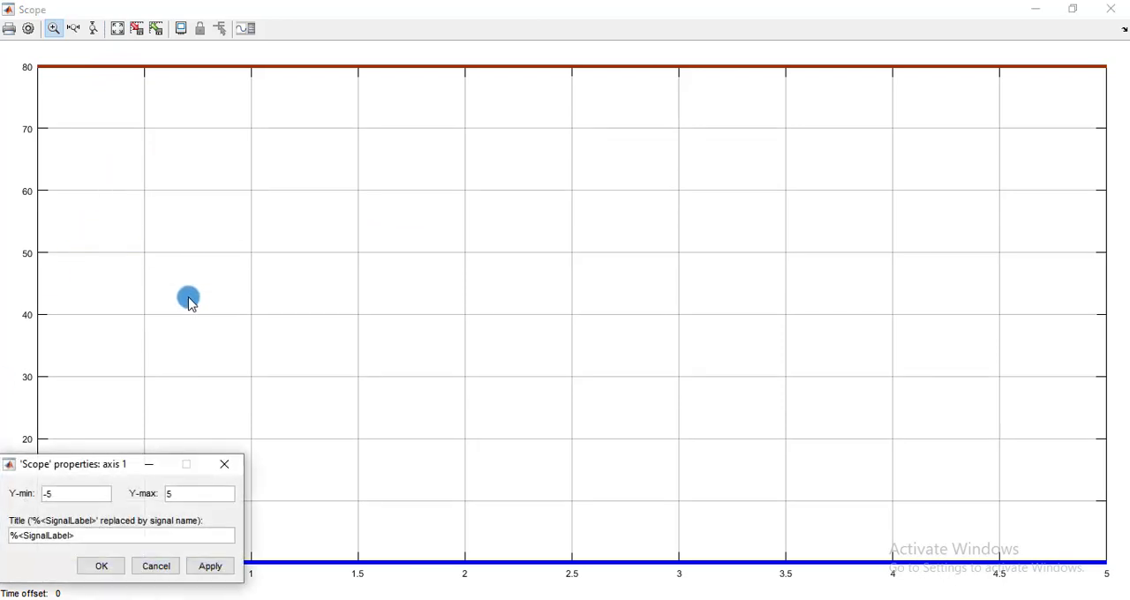
drag(106, 478, 403, 330)
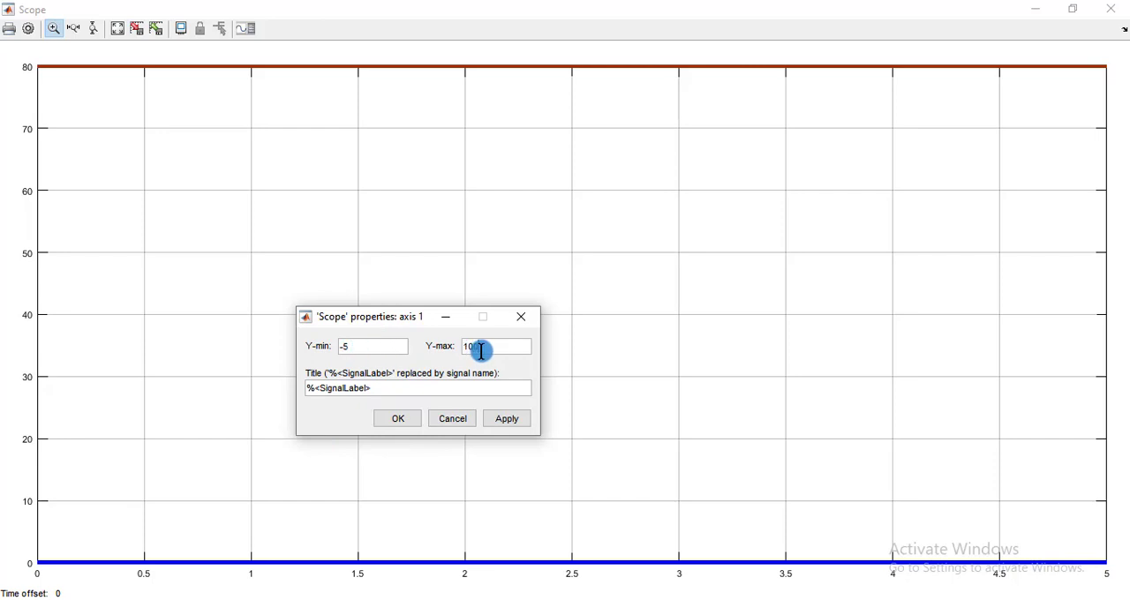
click(517, 418)
click(398, 420)
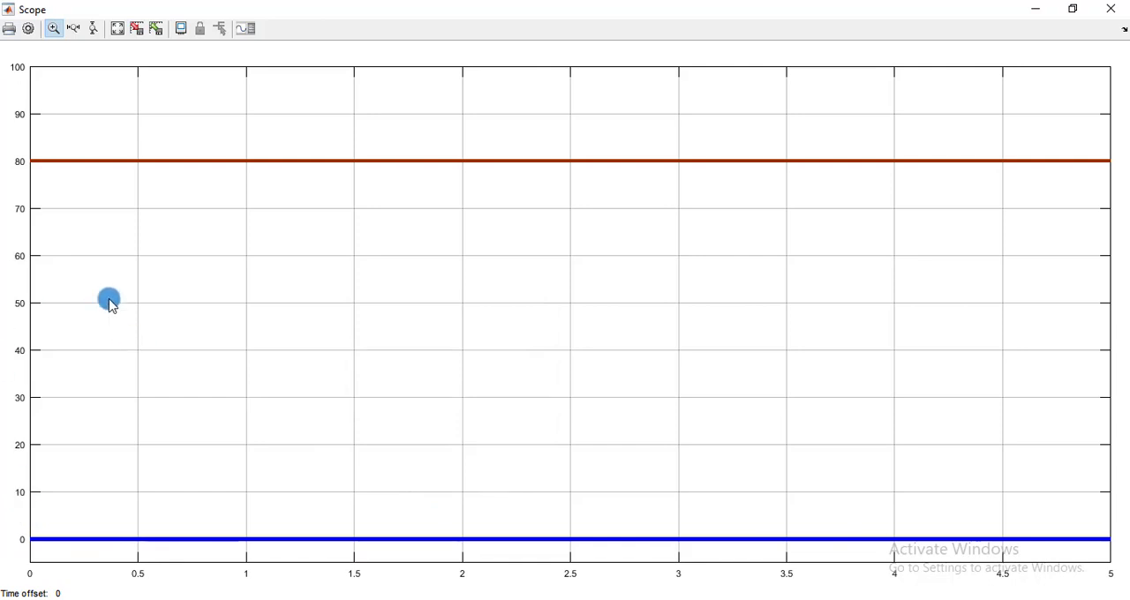
Examine the voltage and current traces up close against the vertical axis, and return to the full autoscaled plot.
drag(36, 134, 120, 215)
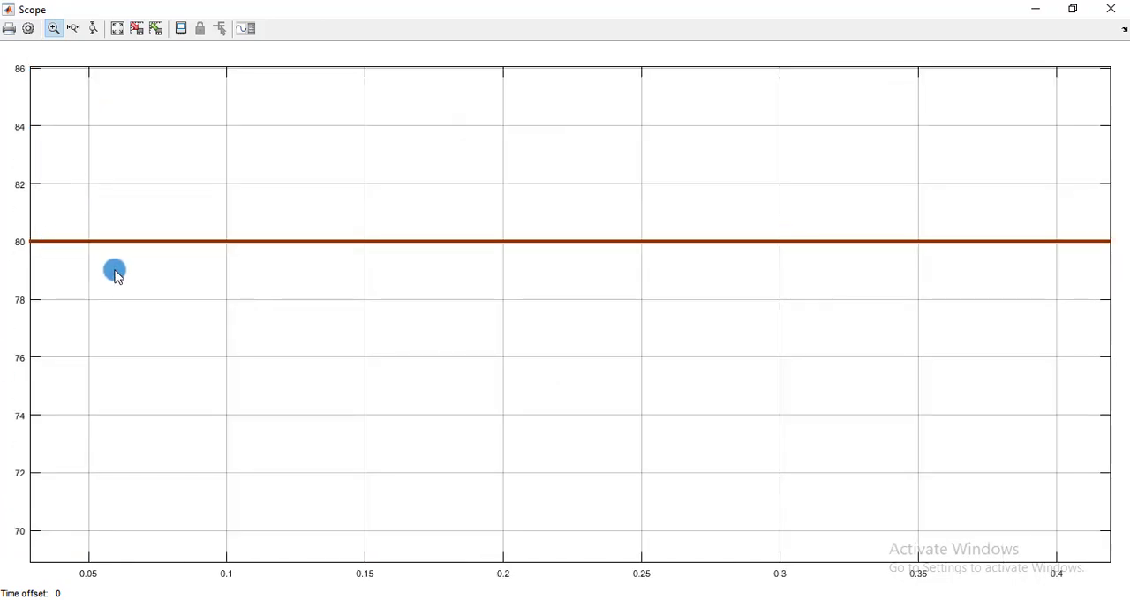
right_click(92, 206)
click(140, 217)
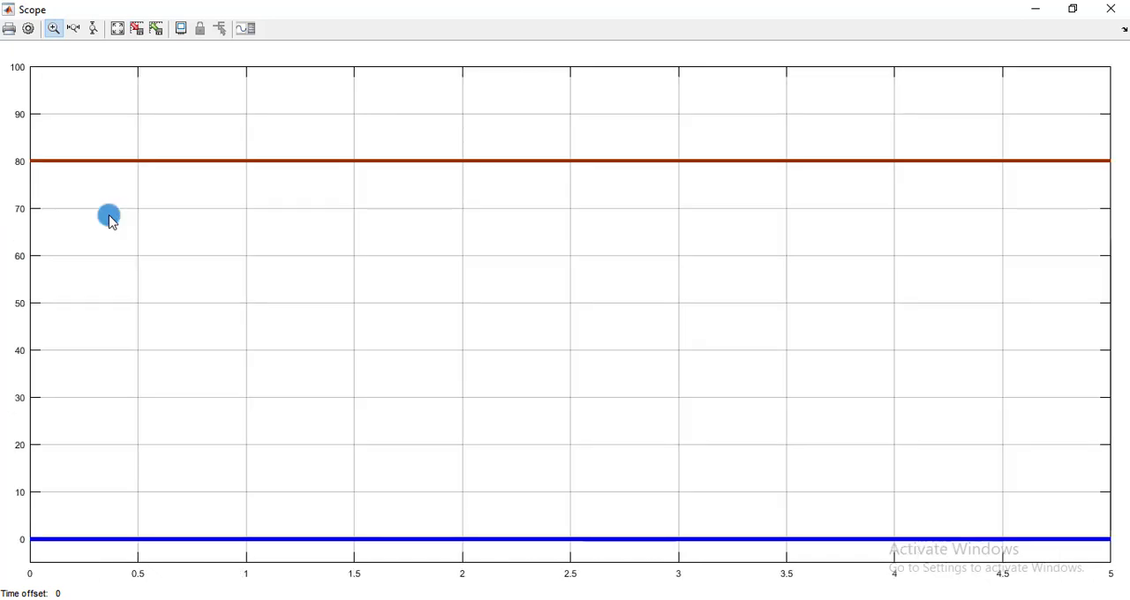
drag(78, 569, 78, 570)
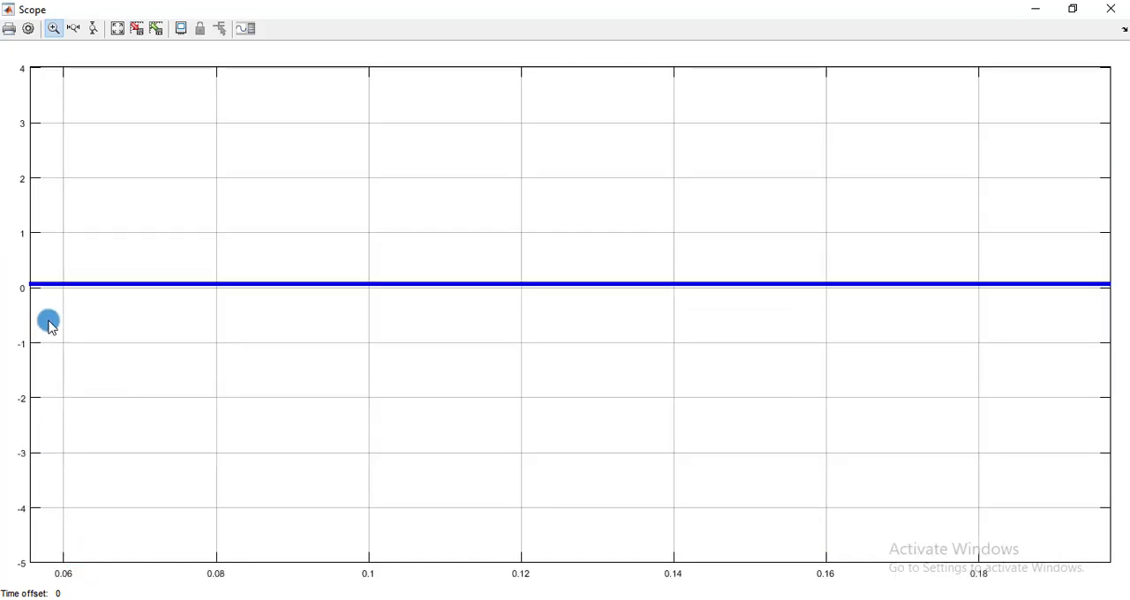
drag(57, 255, 86, 332)
drag(42, 233, 111, 309)
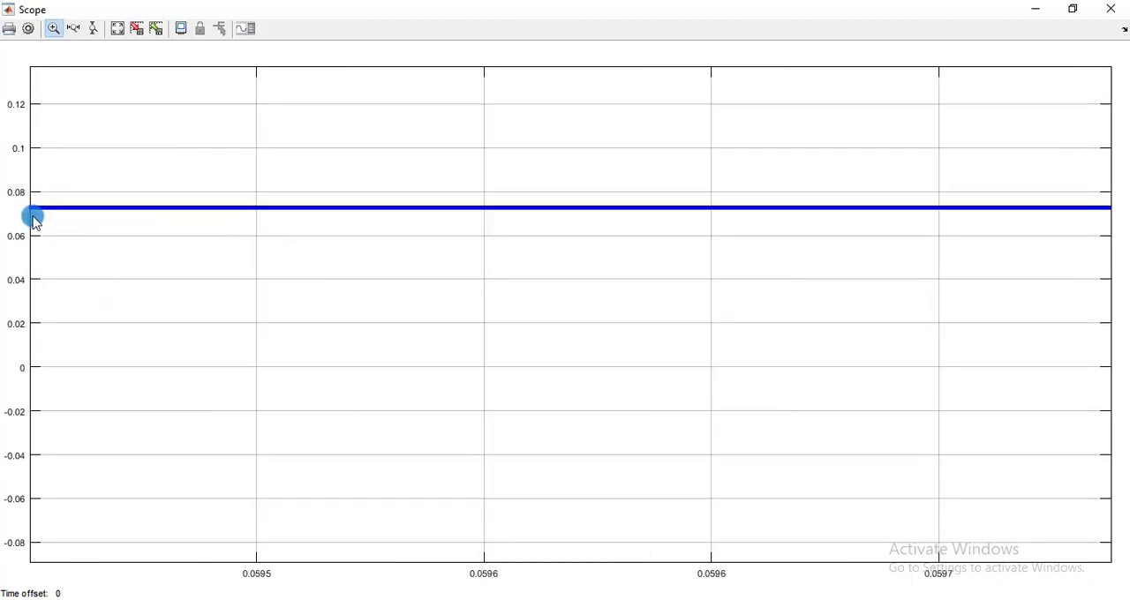
right_click(275, 180)
click(294, 192)
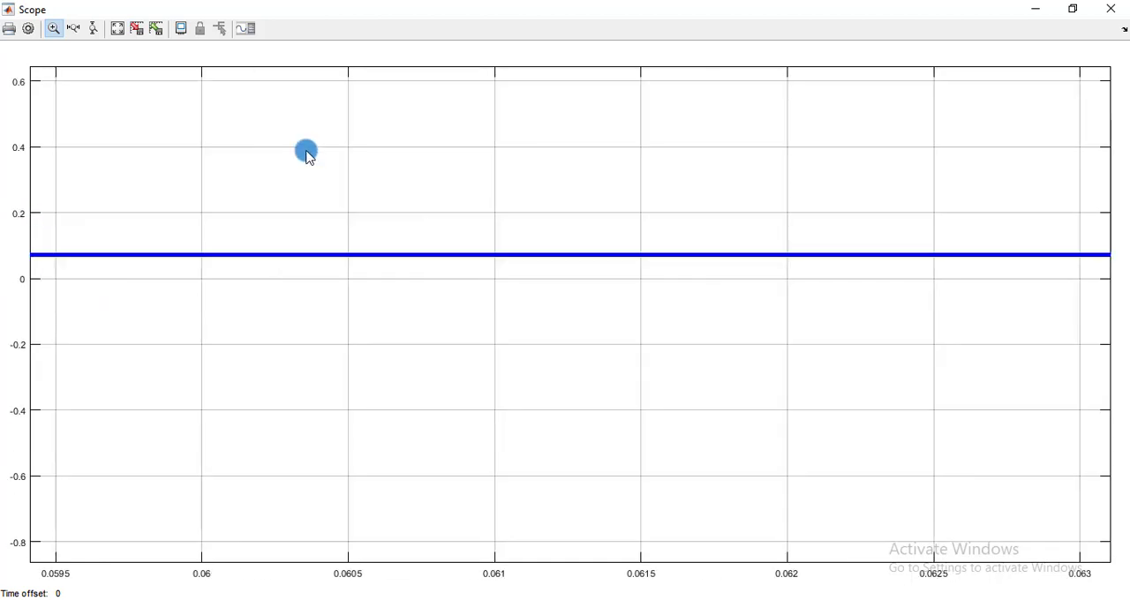
right_click(307, 152)
click(334, 181)
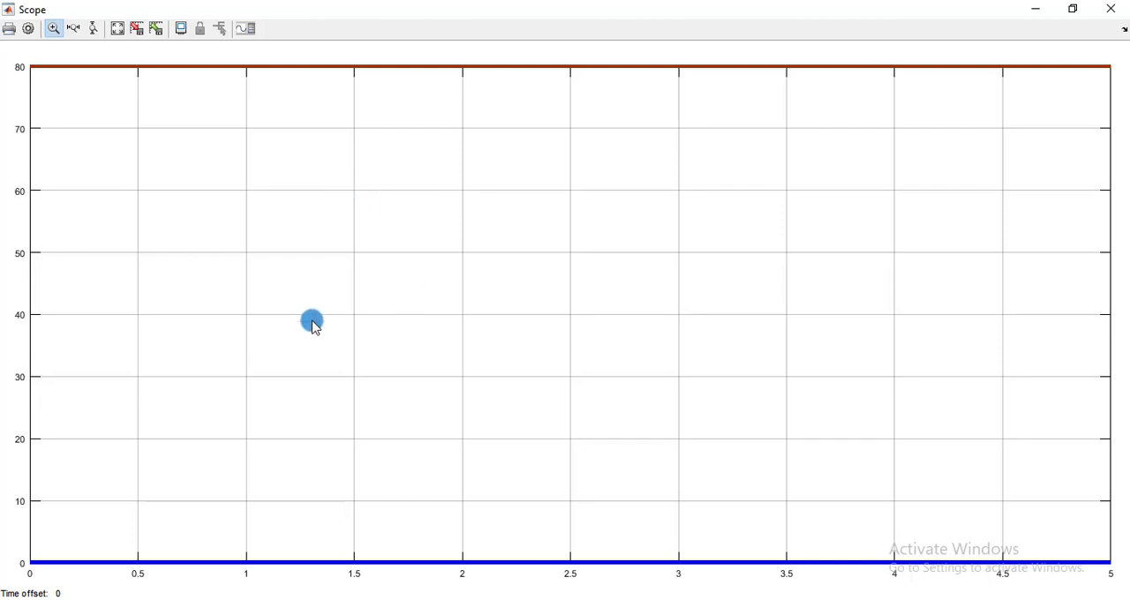
Close the Scope and set the DC Voltage Source amplitude to 100 V.
click(1110, 9)
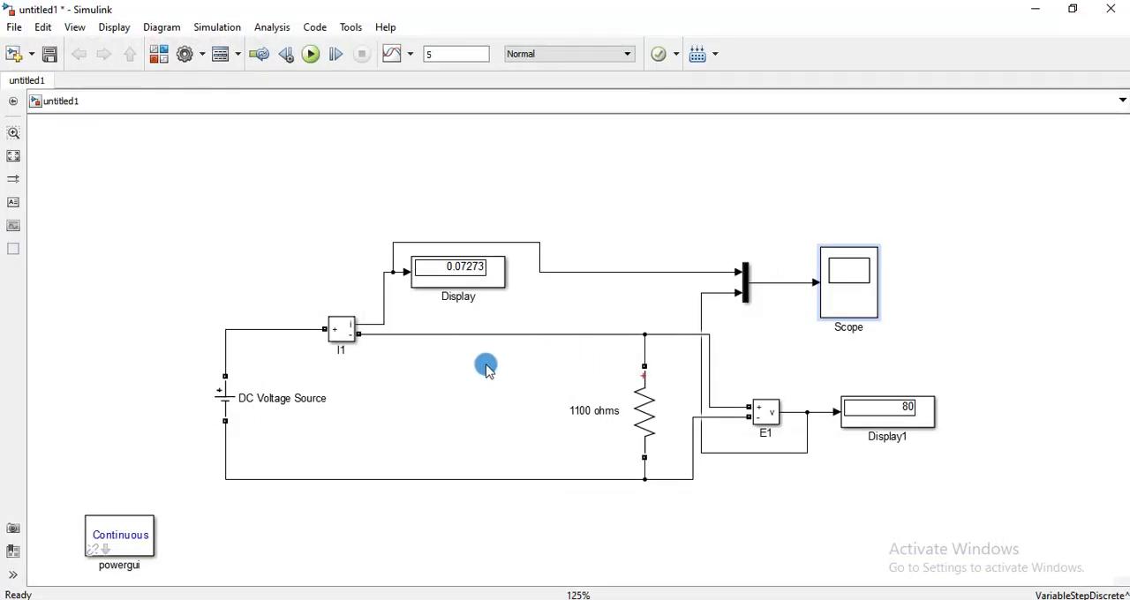
double_click(223, 397)
double_click(443, 313)
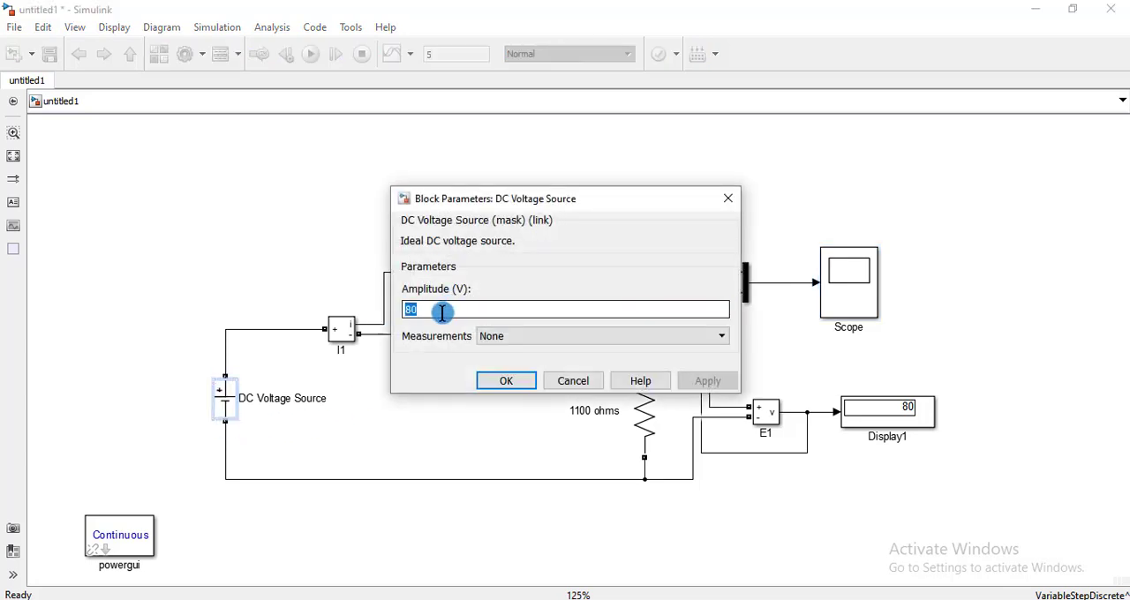
text(100)
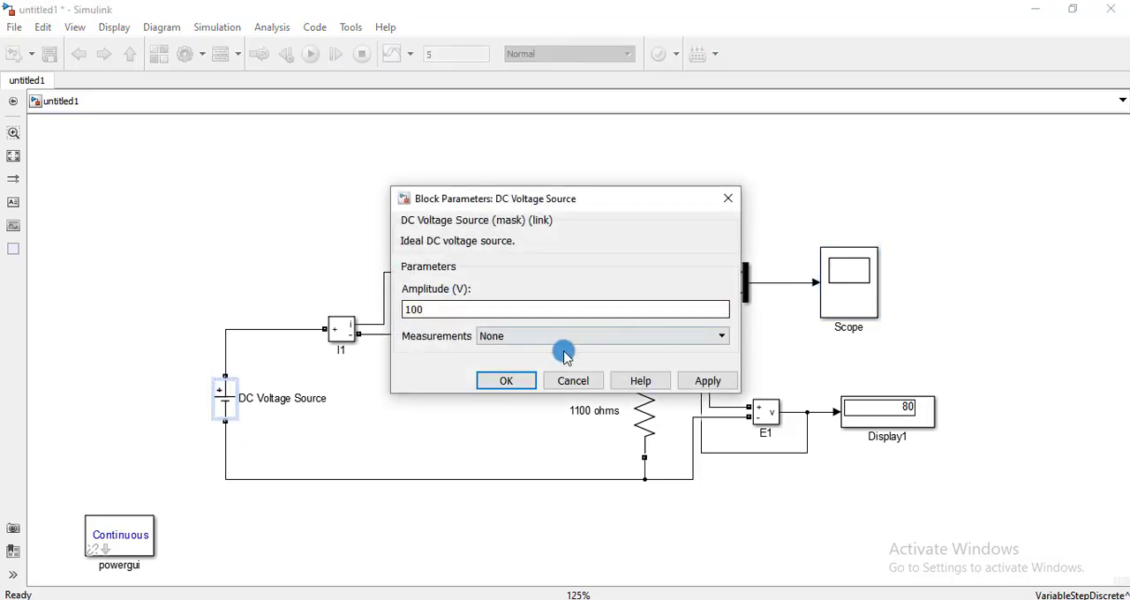
click(506, 380)
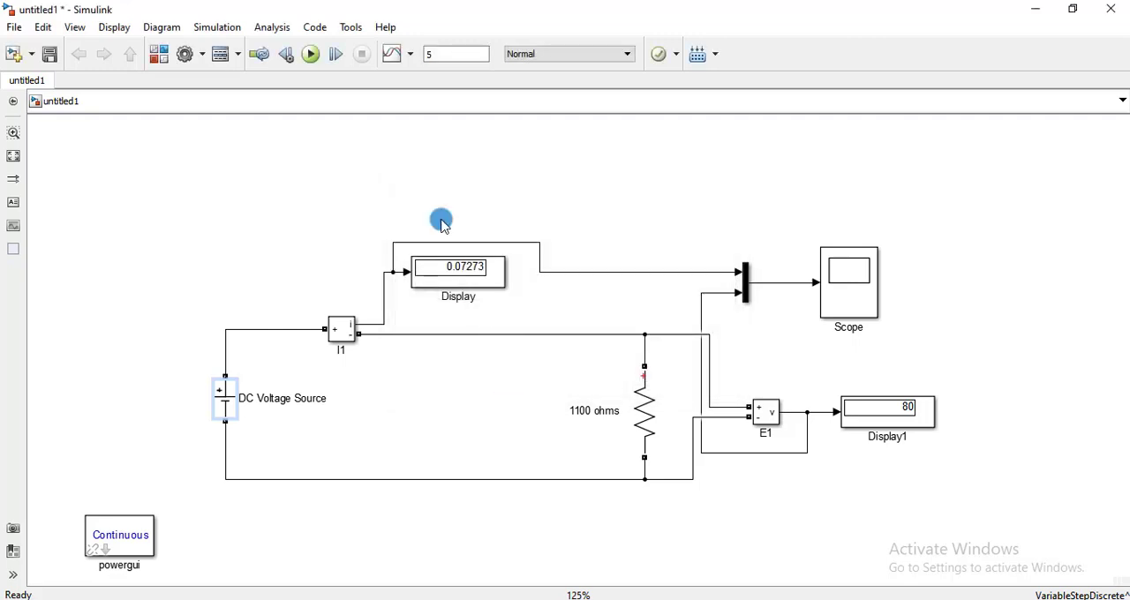
Simulate the circuit with the new source voltage and autoscale the Scope to fit both signals.
click(311, 54)
click(451, 266)
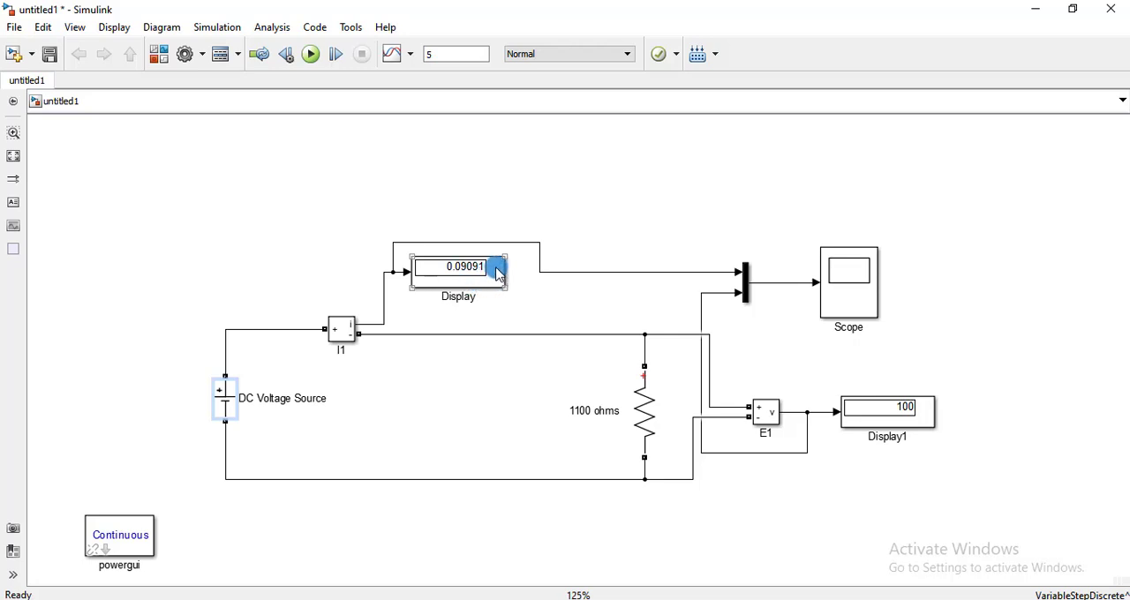
double_click(864, 269)
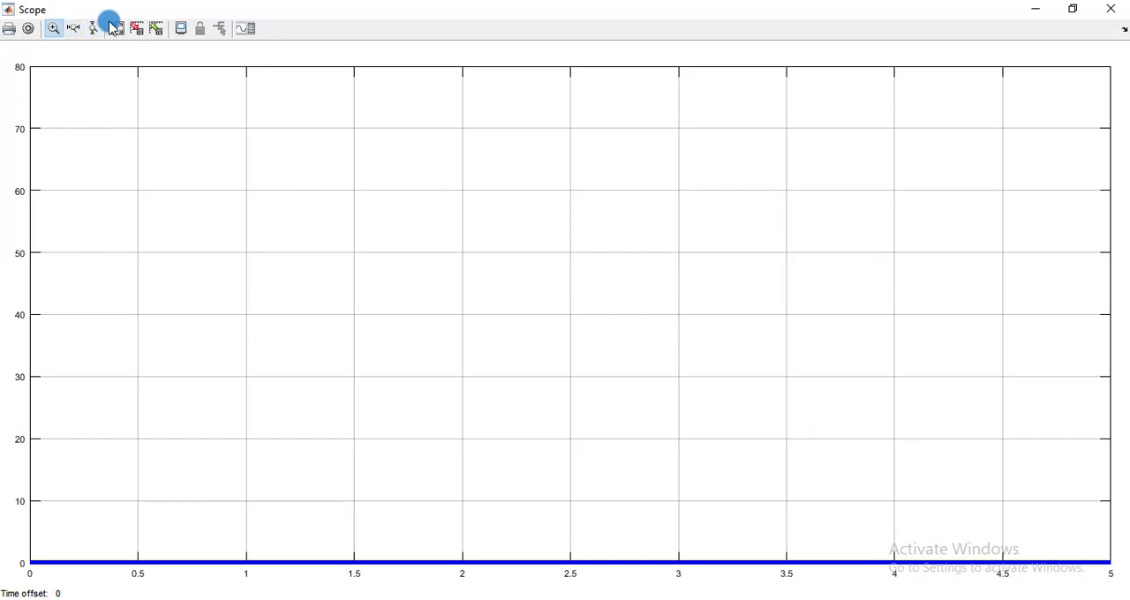
click(118, 28)
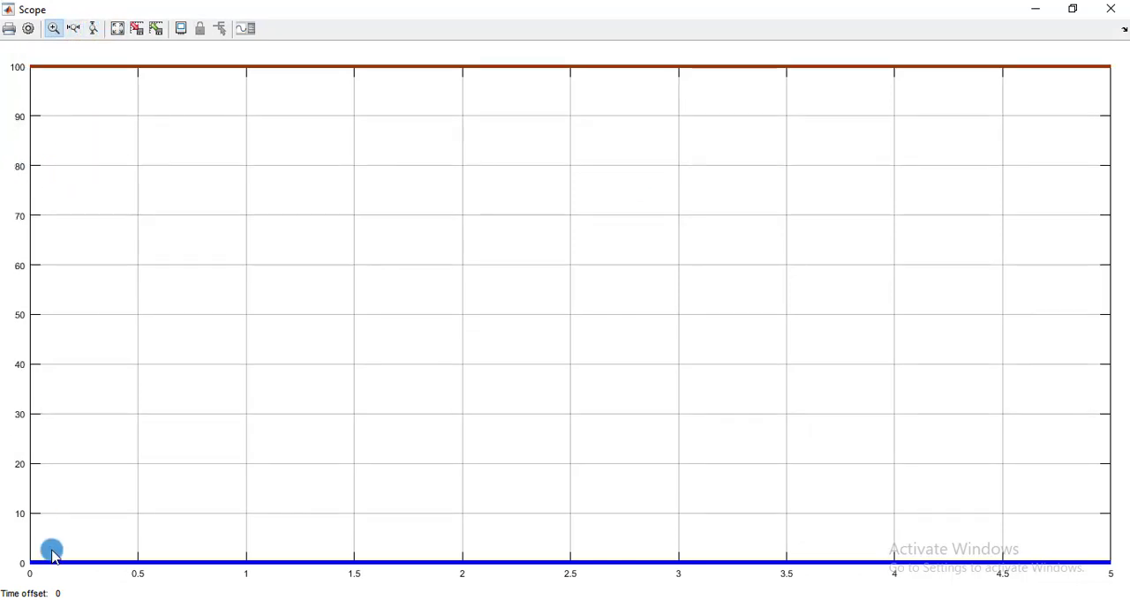
Set the Scope's vertical axis limits to Y-min -50 and Y-max 200.
right_click(184, 187)
click(219, 271)
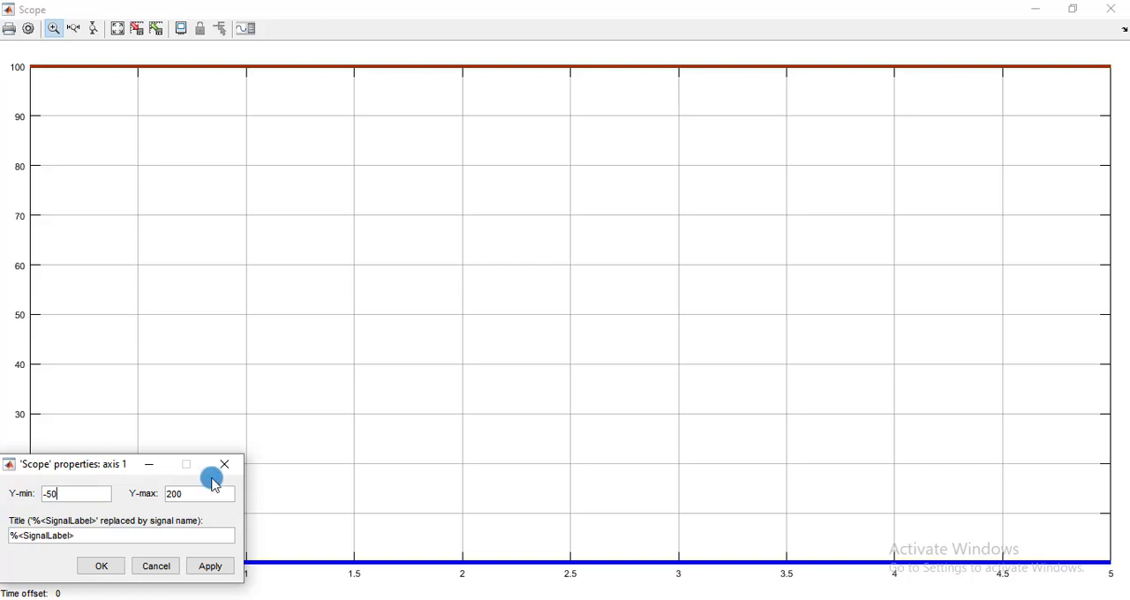
click(209, 565)
click(98, 570)
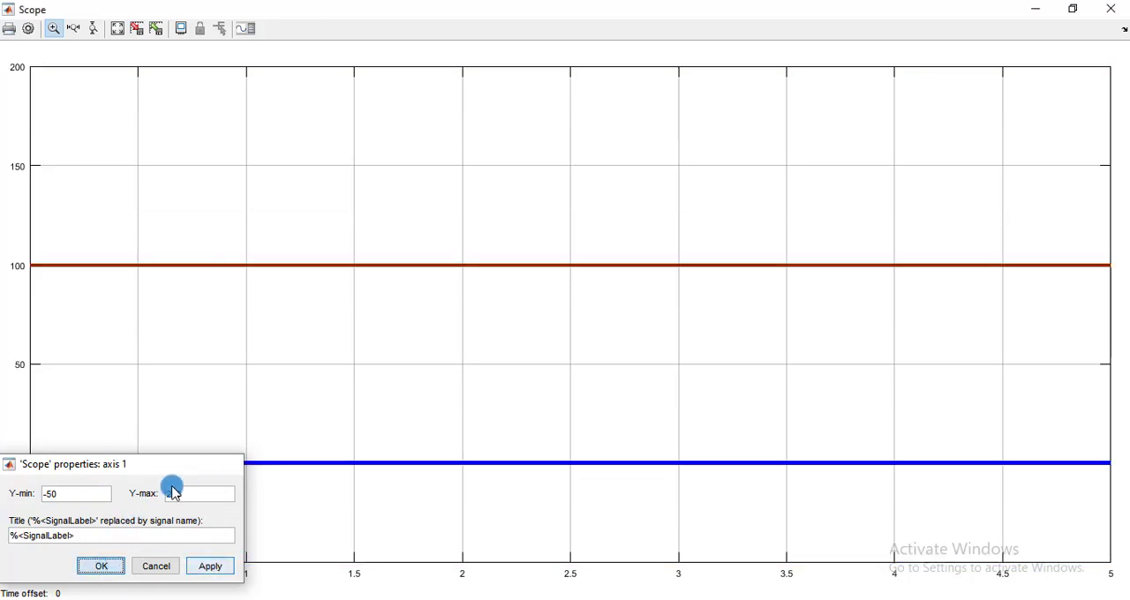
Examine the blue current trace near 0 and the red voltage trace near 100 up close, restoring the full plot after each.
drag(49, 443, 85, 488)
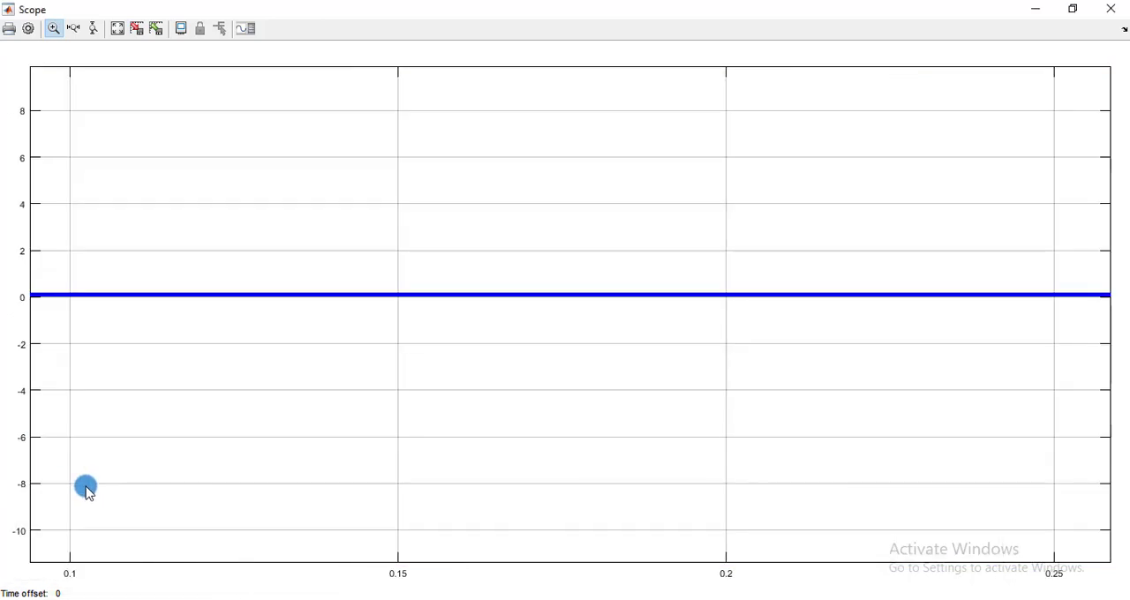
right_click(52, 279)
click(68, 285)
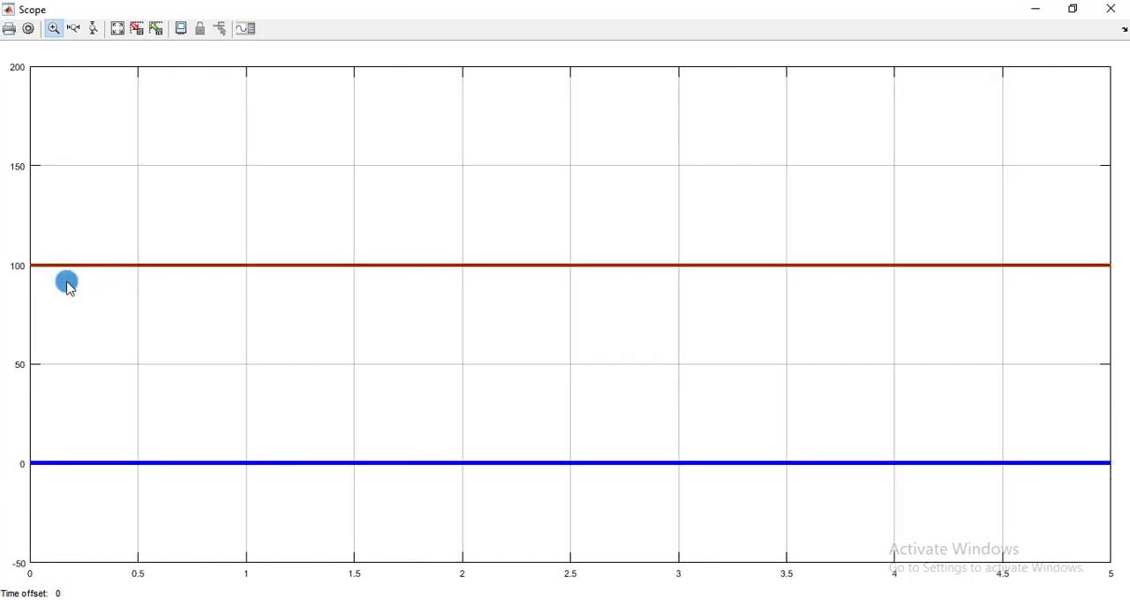
drag(63, 236, 106, 316)
right_click(113, 192)
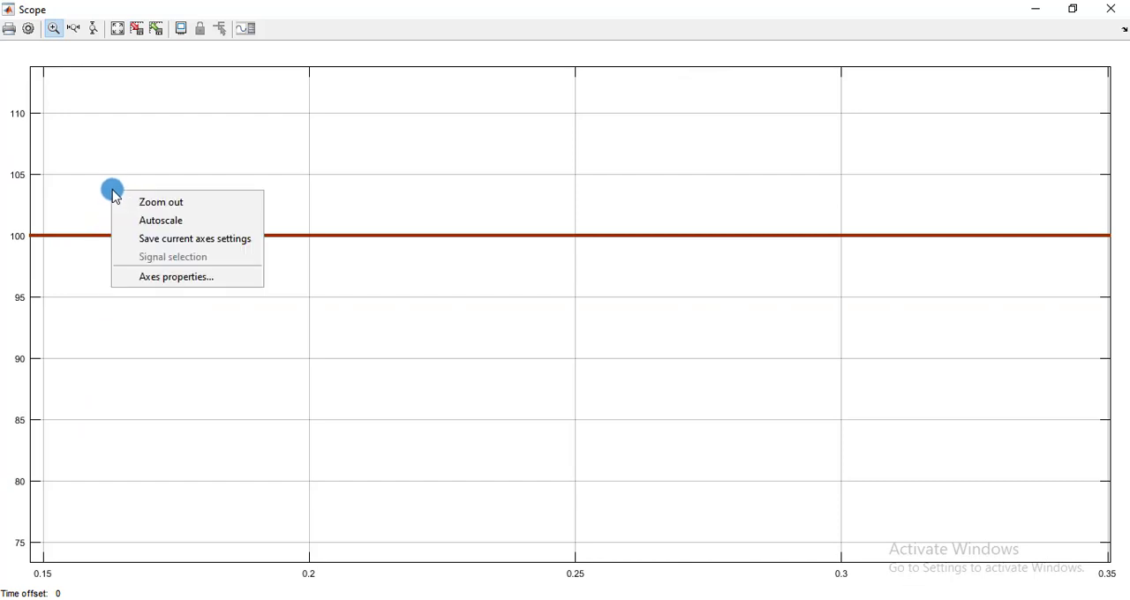
click(150, 199)
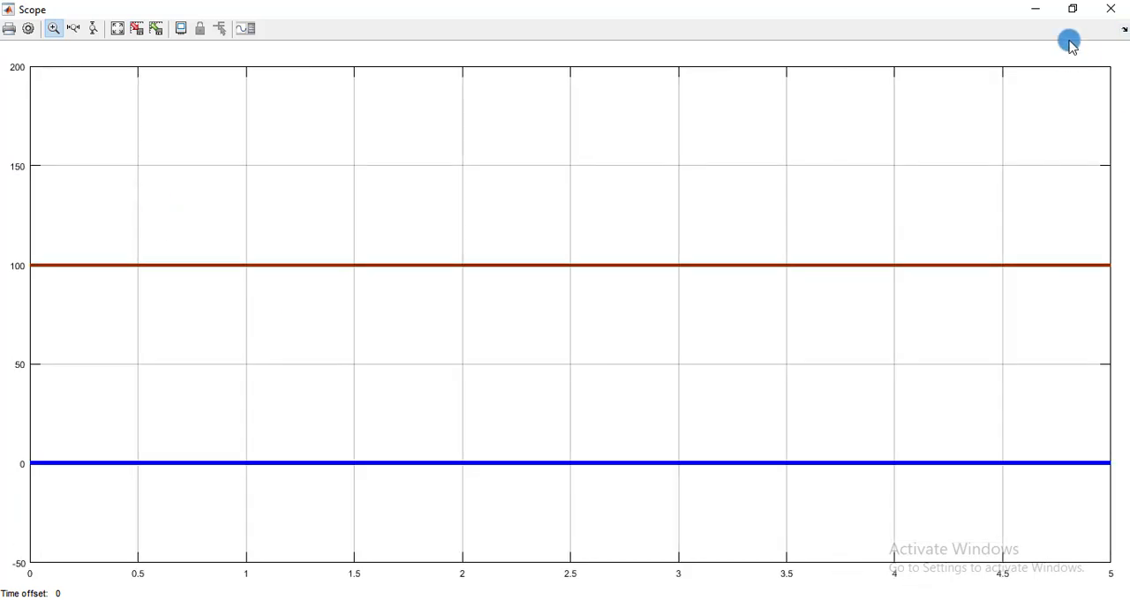
Close the Scope and check the DC Voltage Source against the voltage reading on Display1 in the model.
click(1111, 9)
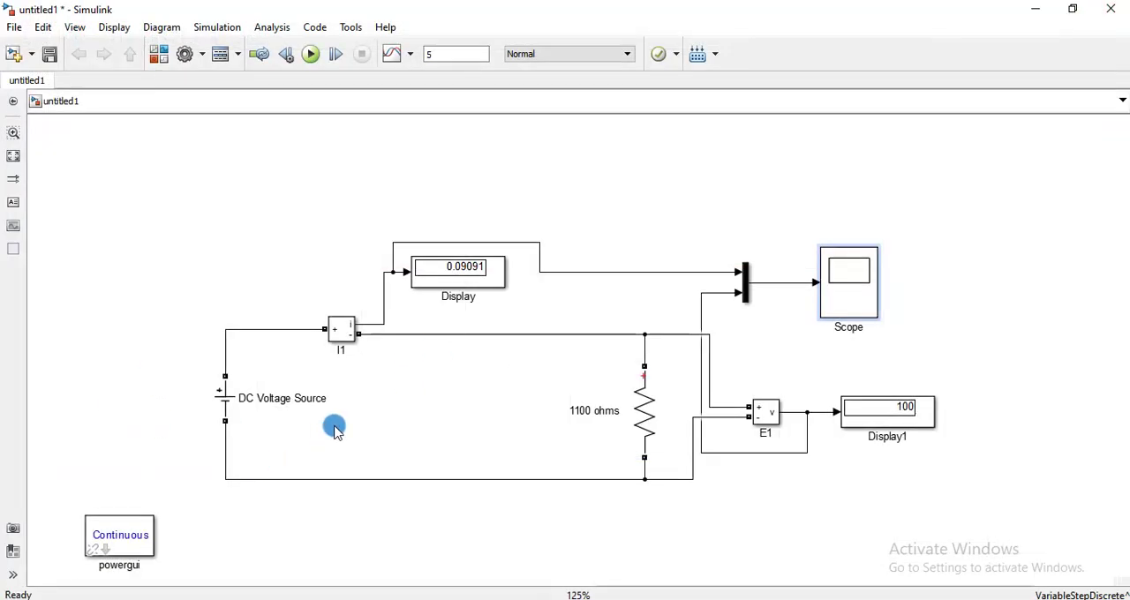
click(222, 403)
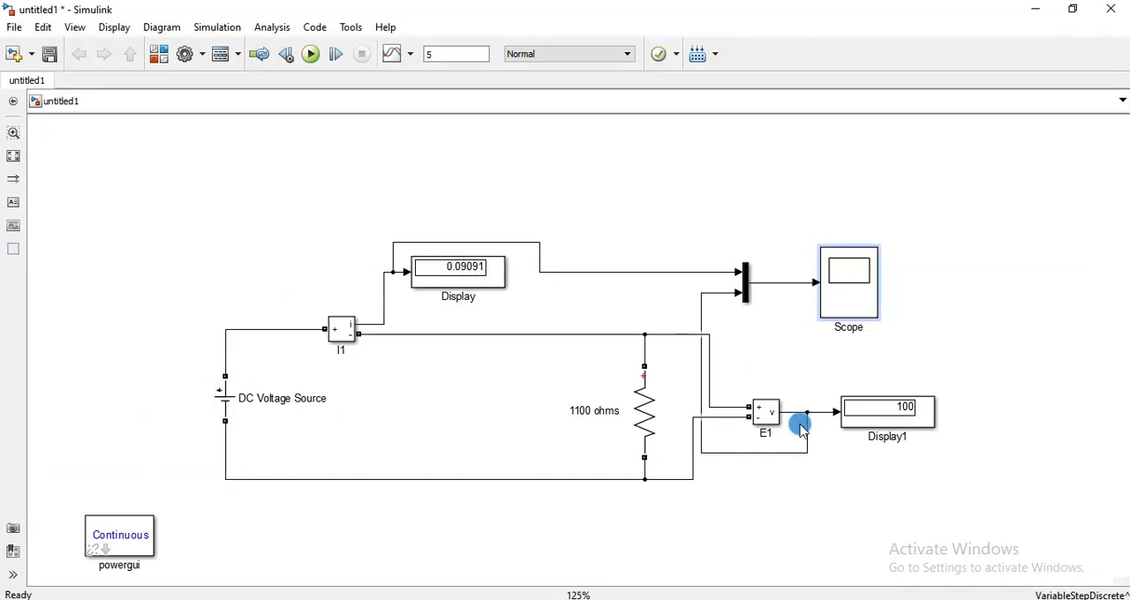
click(894, 431)
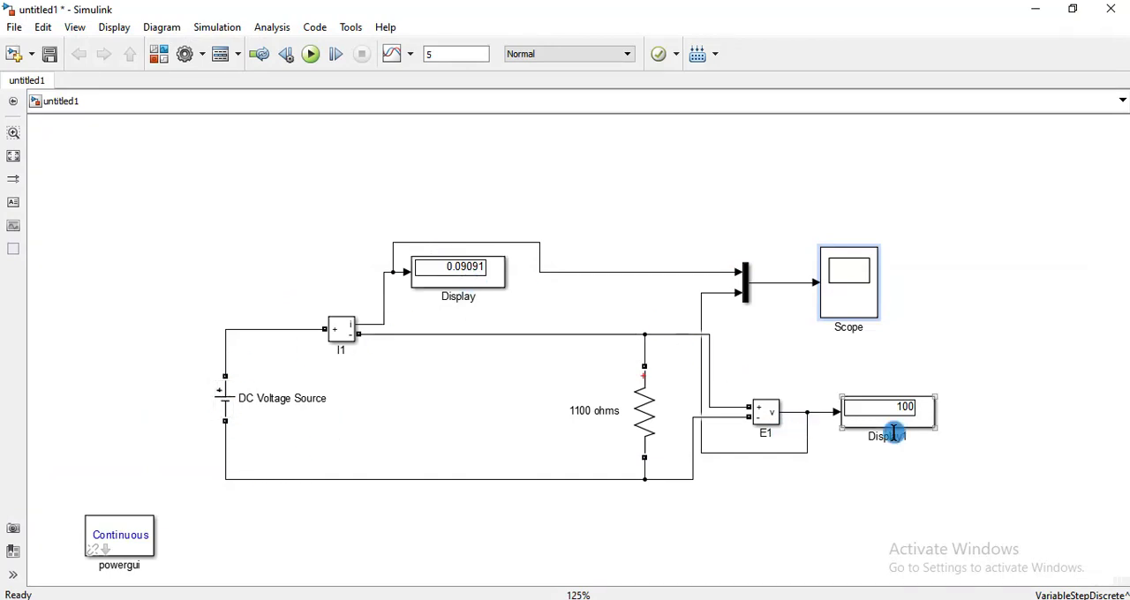